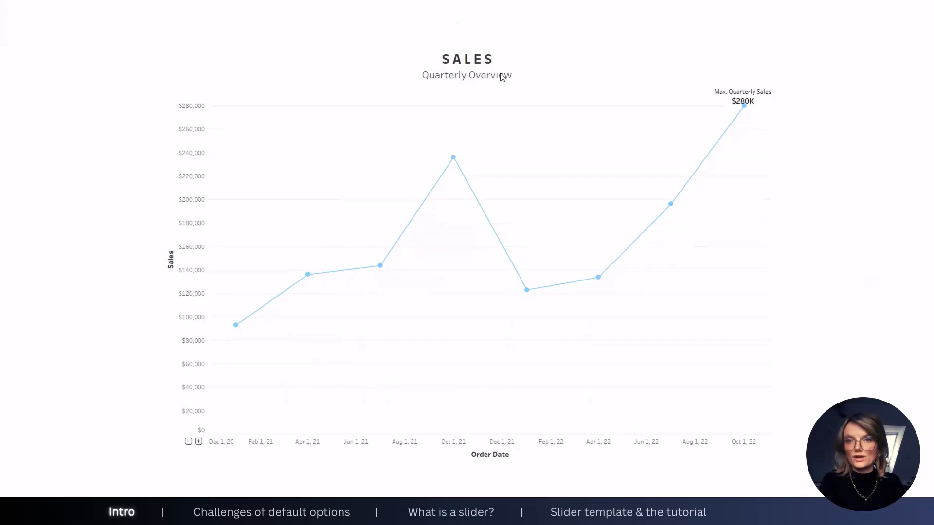
Step: Drill the dashboard's Sales chart down from quarters through months to ISO weeks, and roll it up to the yearly overview
{"action": "mouse_move", "coordinate": [740, 105]}
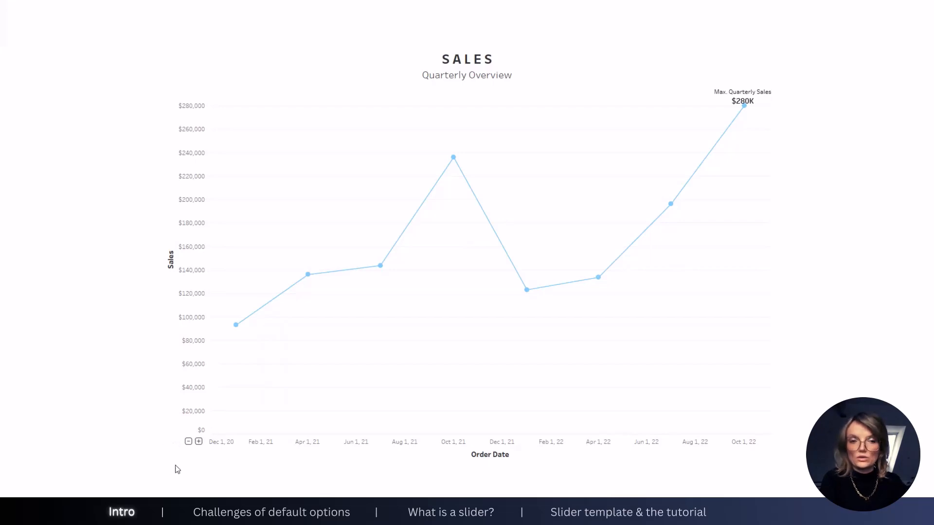
{"action": "left_click", "coordinate": [198, 442]}
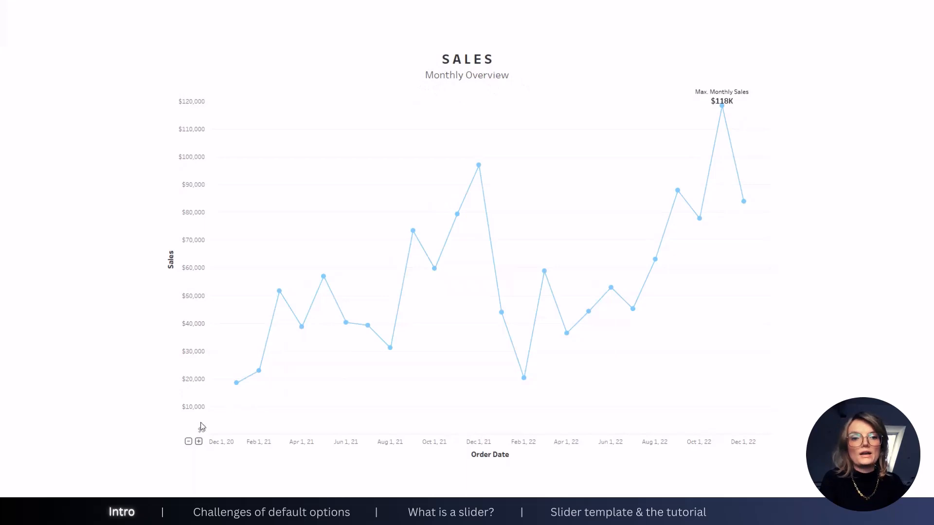
{"action": "left_click", "coordinate": [199, 442]}
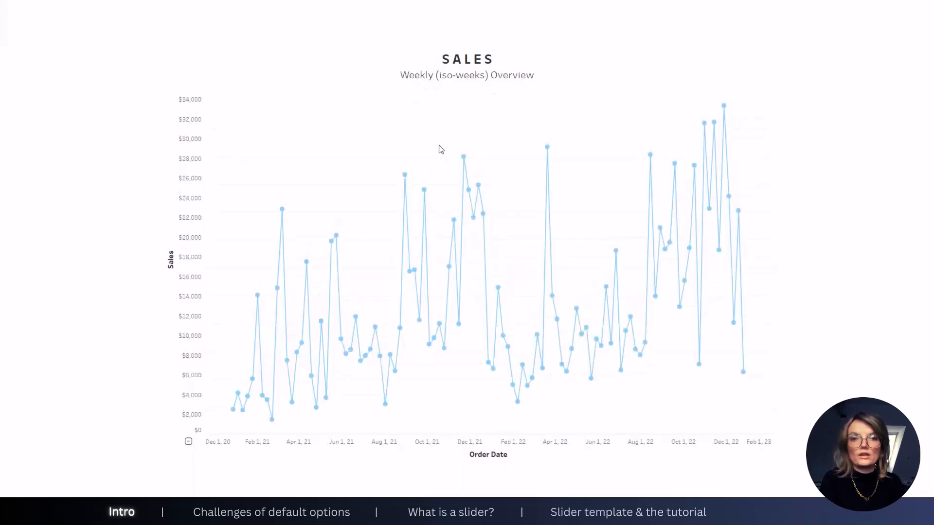
{"action": "left_click", "coordinate": [189, 443]}
{"action": "left_click", "coordinate": [189, 443]}
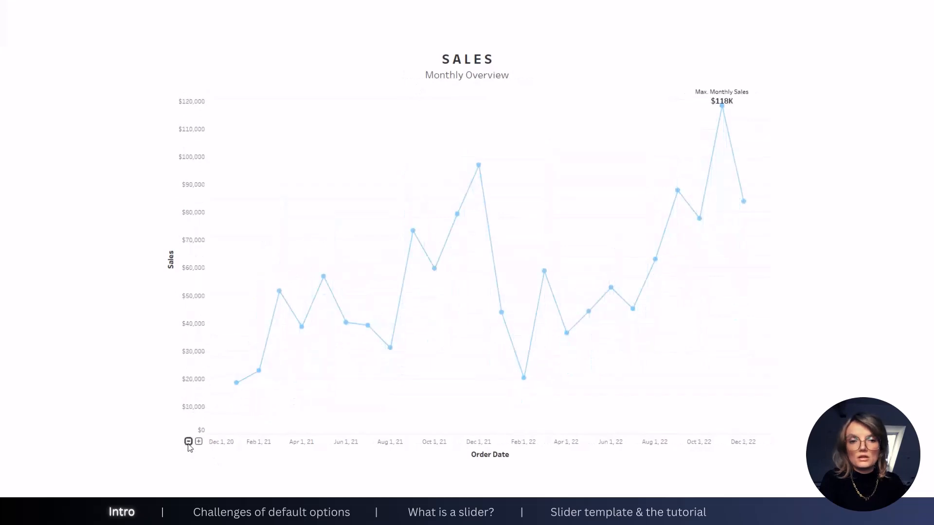
{"action": "left_click", "coordinate": [188, 442]}
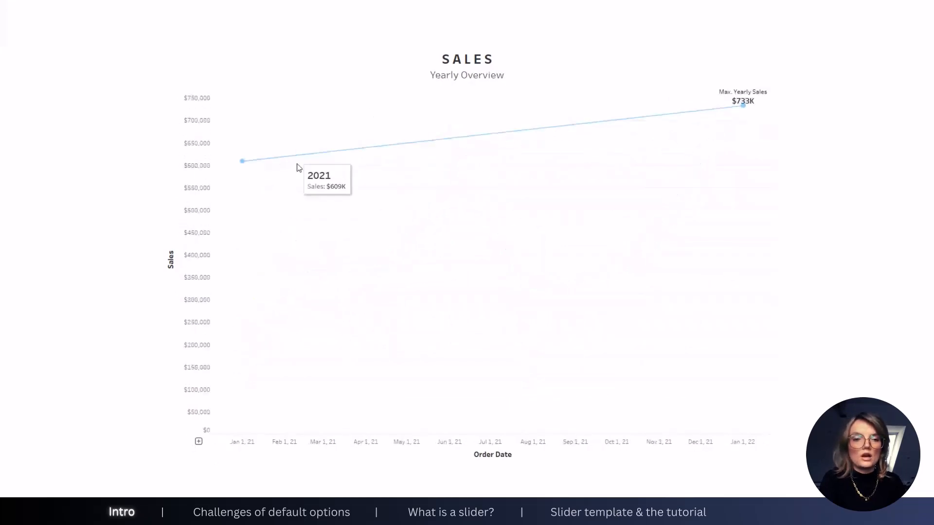
{"action": "mouse_move", "coordinate": [258, 163]}
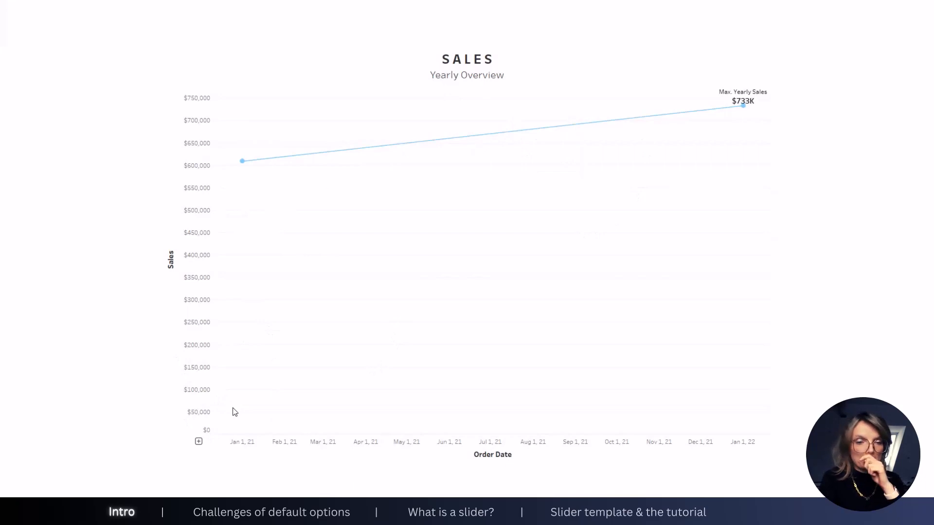
Step: Drill the yearly Sales chart down to the ISO-week overview, and roll it up one level to the monthly overview
{"action": "left_click", "coordinate": [198, 442]}
{"action": "left_click", "coordinate": [199, 441]}
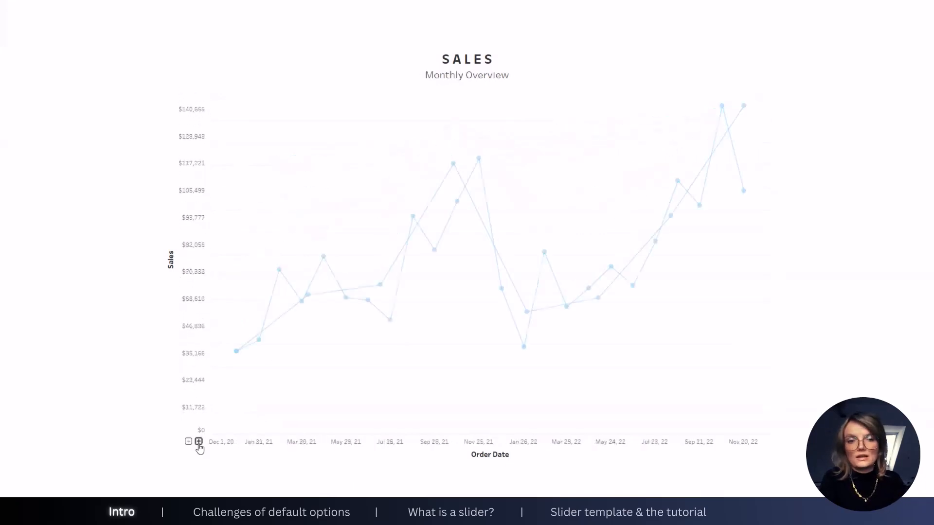
{"action": "left_click", "coordinate": [198, 442]}
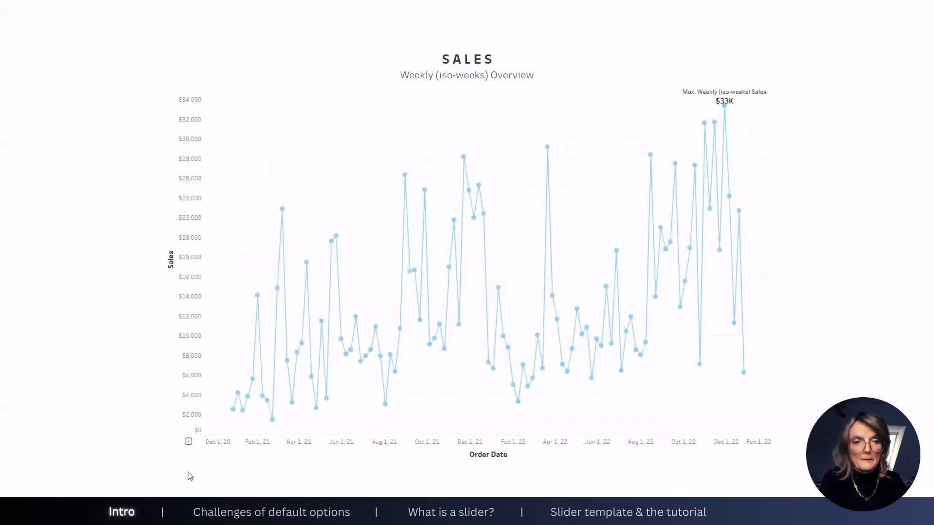
{"action": "mouse_move", "coordinate": [333, 253]}
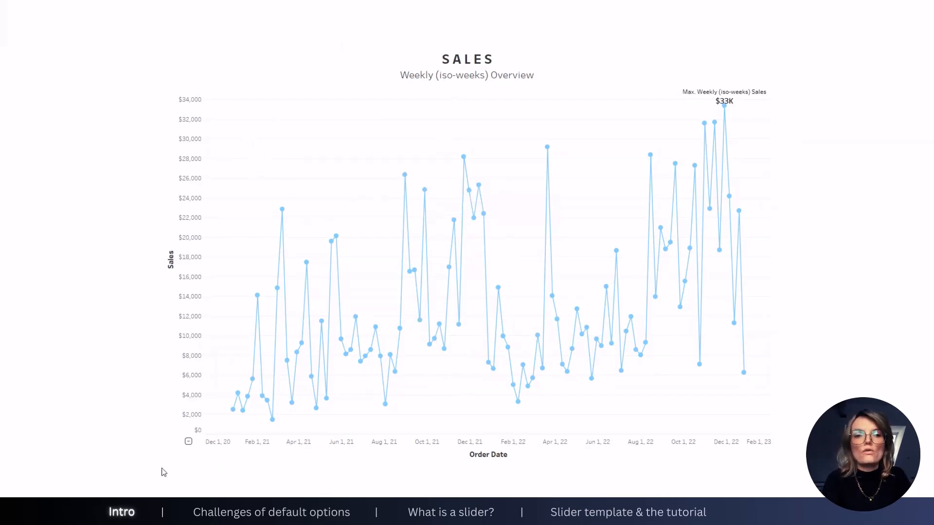
{"action": "left_click", "coordinate": [188, 442]}
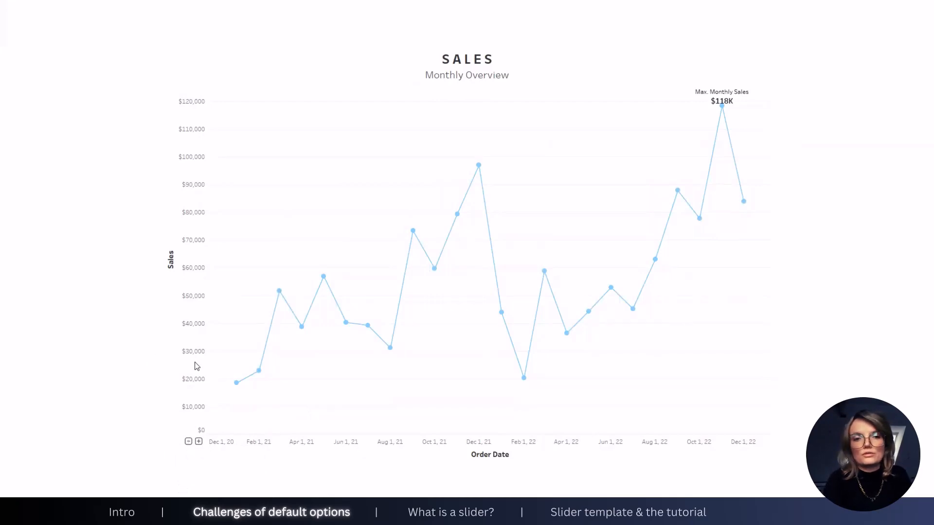
Step: Exit presentation mode and inspect the date-level options of the Order Date field in Columns on the Cont. Dt Hierarchy Challenges sheet
{"action": "key", "text": "Escape"}
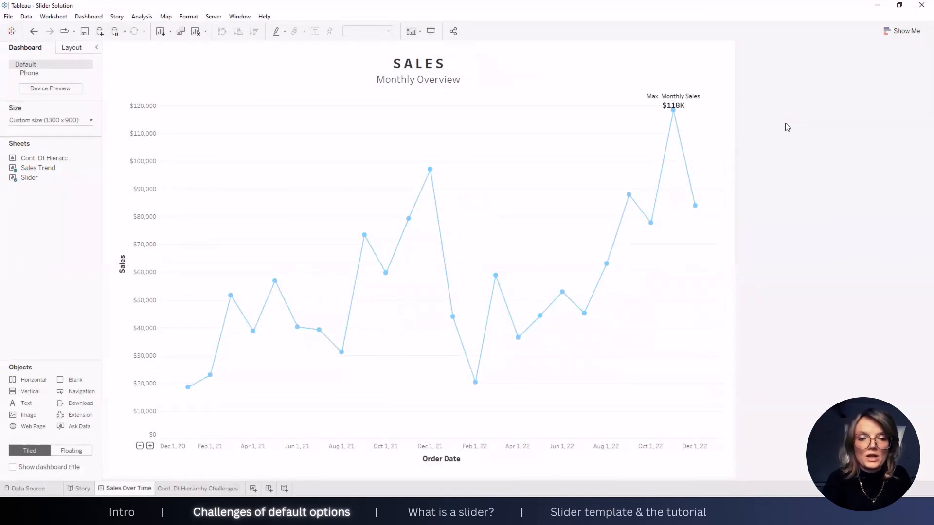
{"action": "left_click", "coordinate": [206, 488]}
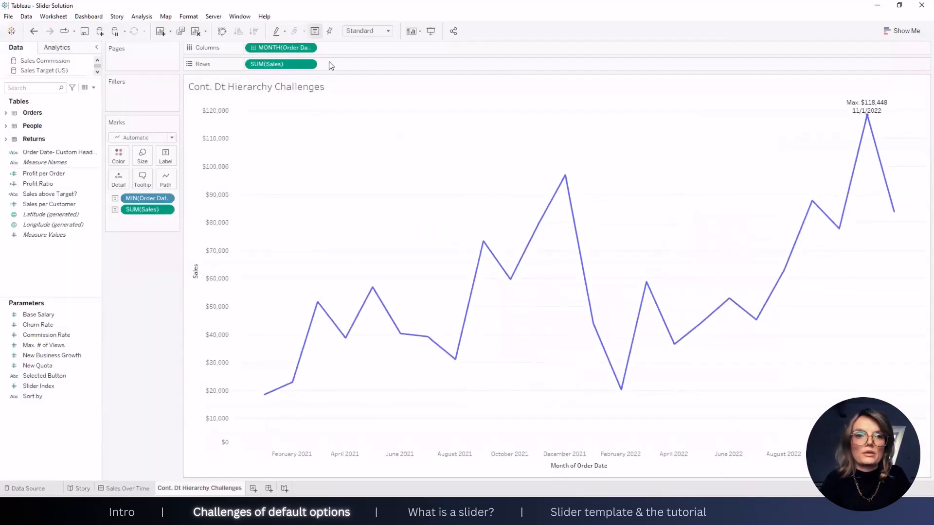
{"action": "right_click", "coordinate": [289, 52]}
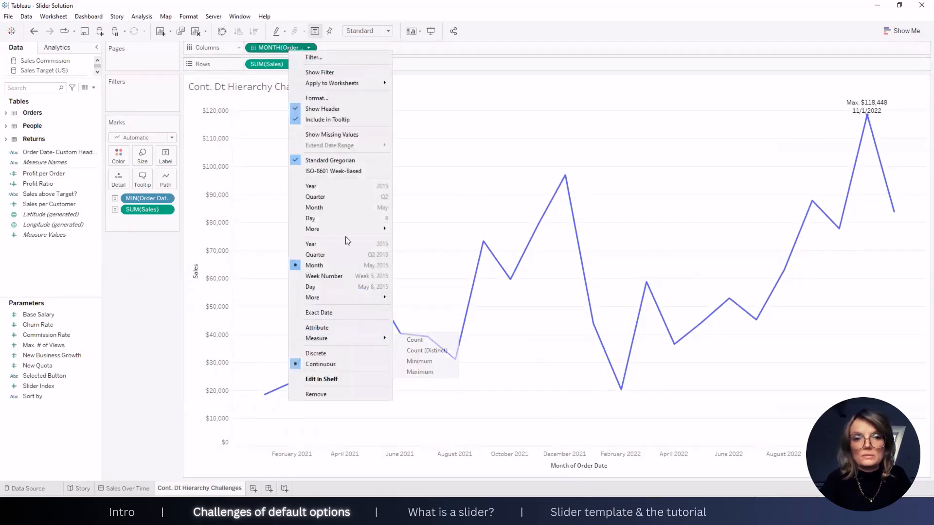
{"action": "left_click", "coordinate": [192, 401]}
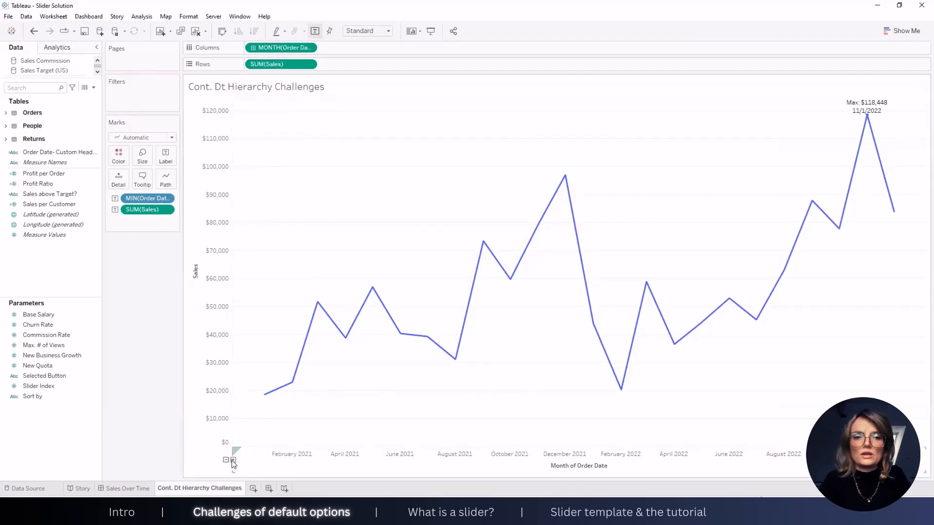
Step: Drill Order Date on the worksheet's axis down through weeks to days and inspect the daily sales marks
{"action": "left_click", "coordinate": [233, 461]}
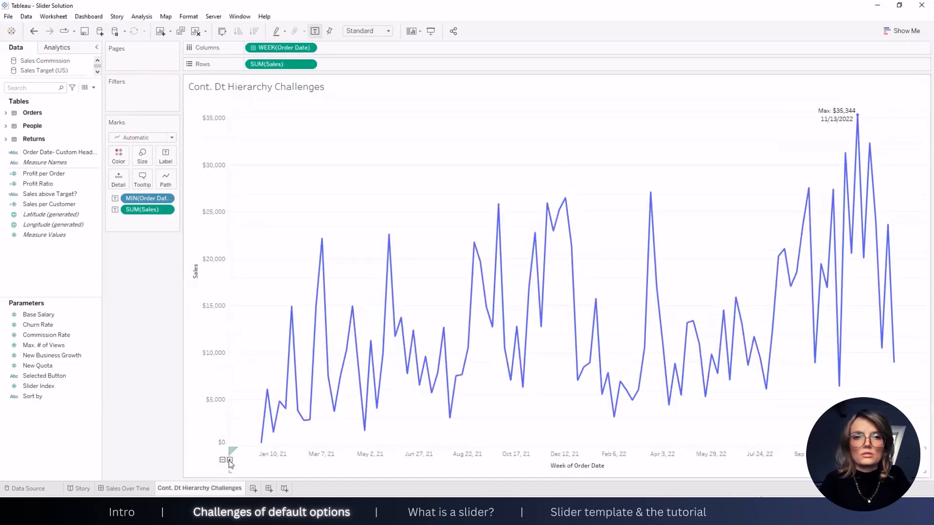
{"action": "left_click", "coordinate": [232, 461]}
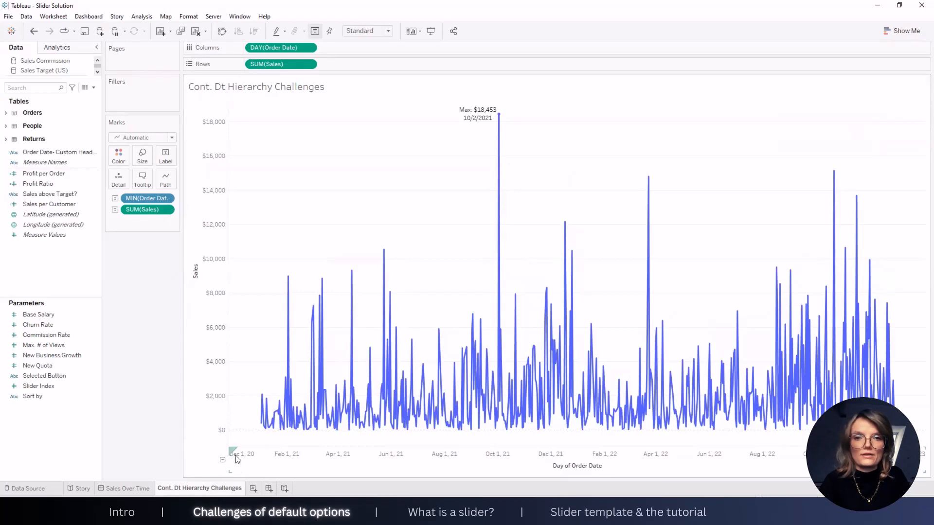
{"action": "mouse_move", "coordinate": [500, 131]}
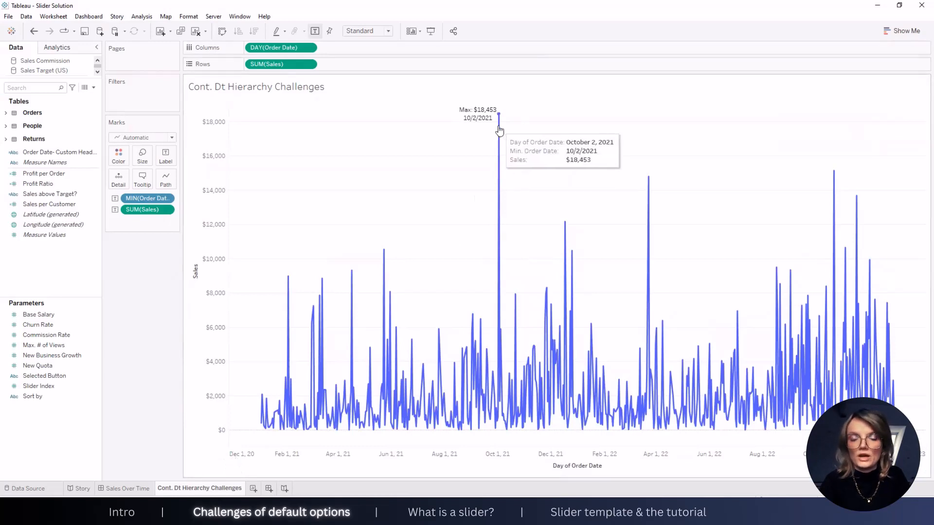
{"action": "mouse_move", "coordinate": [343, 388]}
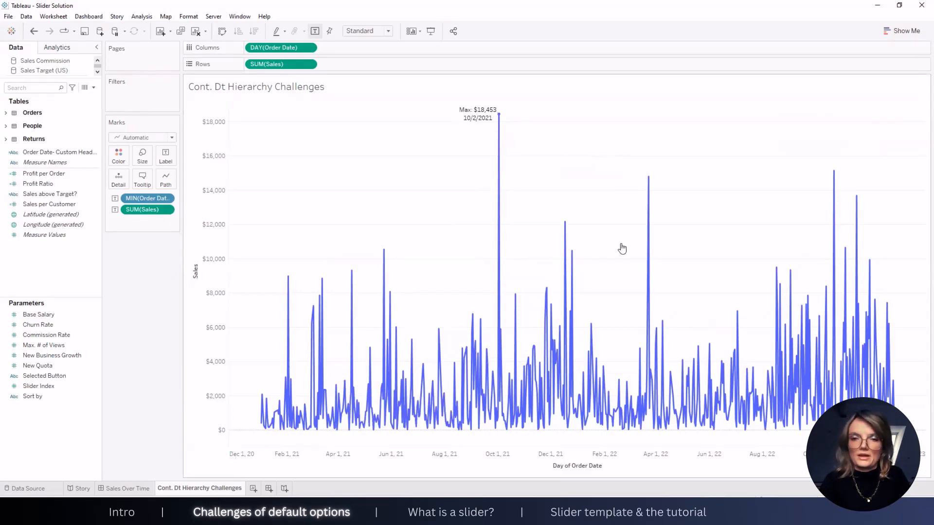
{"action": "mouse_move", "coordinate": [365, 417]}
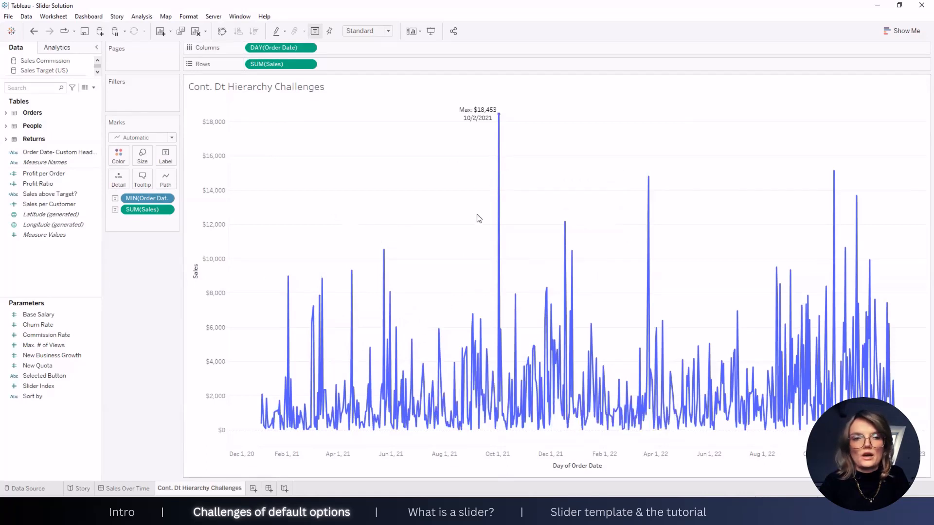
{"action": "left_click", "coordinate": [56, 153]}
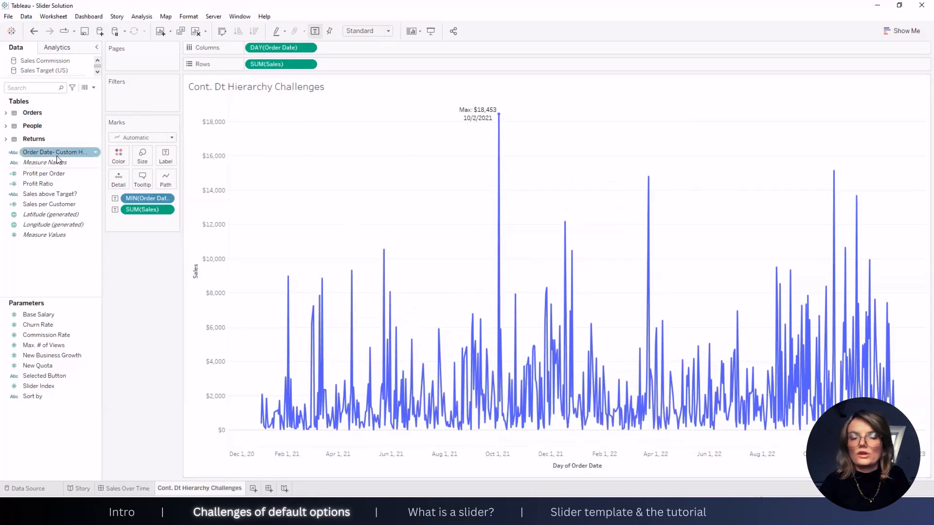
{"action": "left_click_drag", "start_coordinate": [58, 160], "coordinate": [271, 41]}
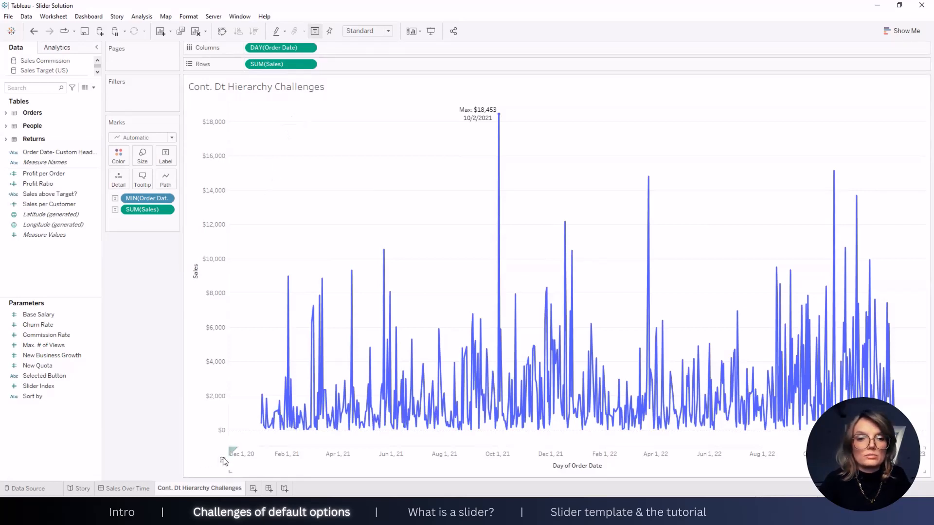
Step: Roll the Order Date axis up from days to months, and drill it down to weeks
{"action": "left_click", "coordinate": [222, 460]}
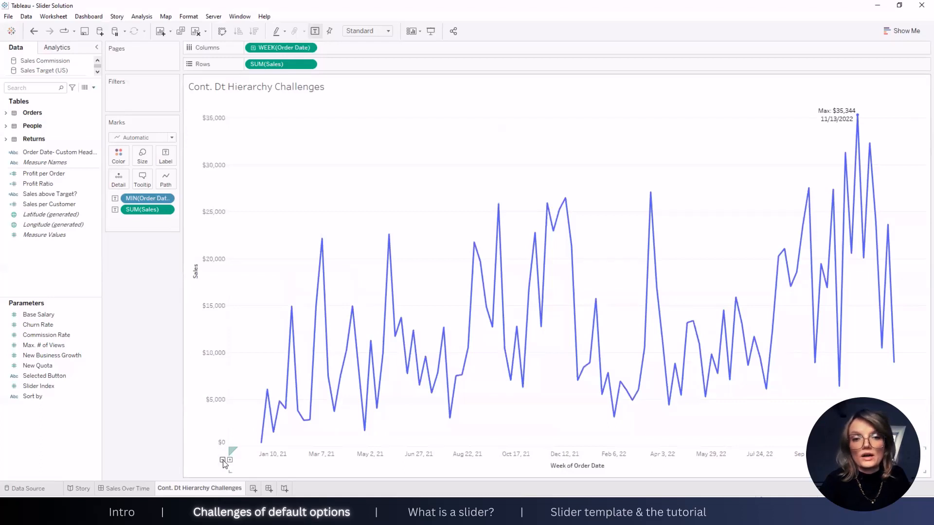
{"action": "left_click", "coordinate": [222, 460]}
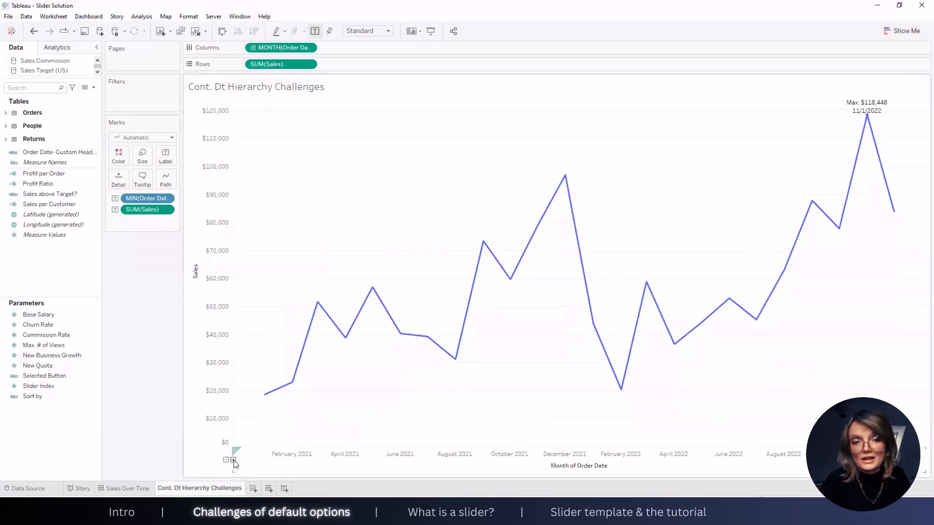
{"action": "left_click", "coordinate": [233, 460]}
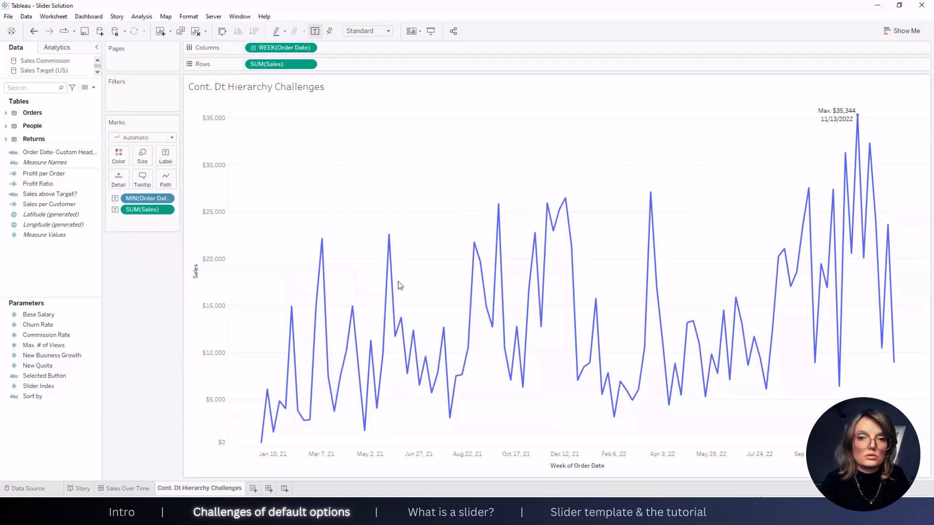
{"action": "mouse_move", "coordinate": [292, 468]}
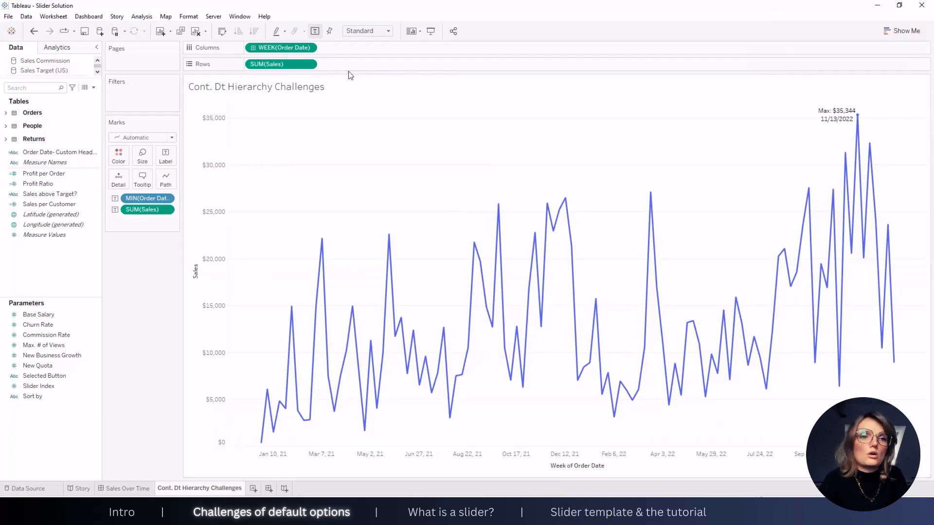
Step: Filter the data source fields by "orde" and select the Order Date field
{"action": "left_click", "coordinate": [29, 90]}
{"action": "type", "text": "orde"}
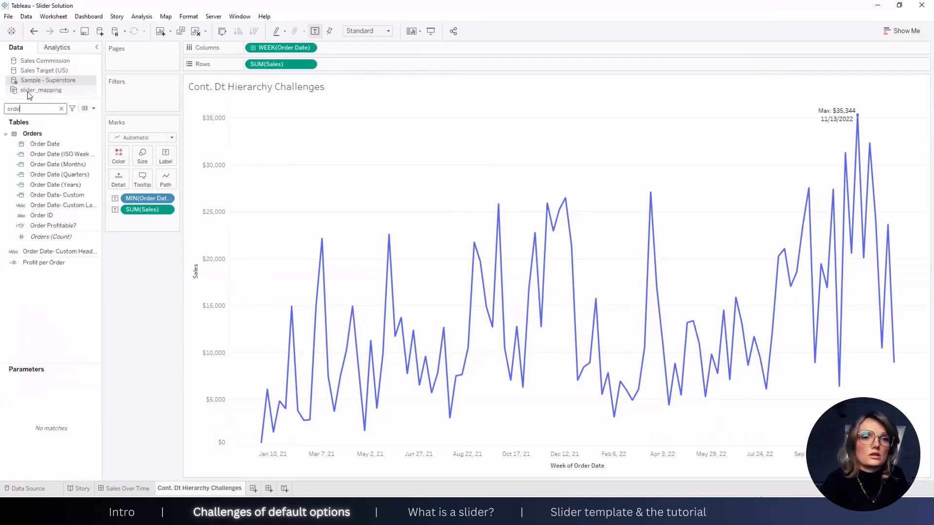
{"action": "left_click", "coordinate": [51, 144]}
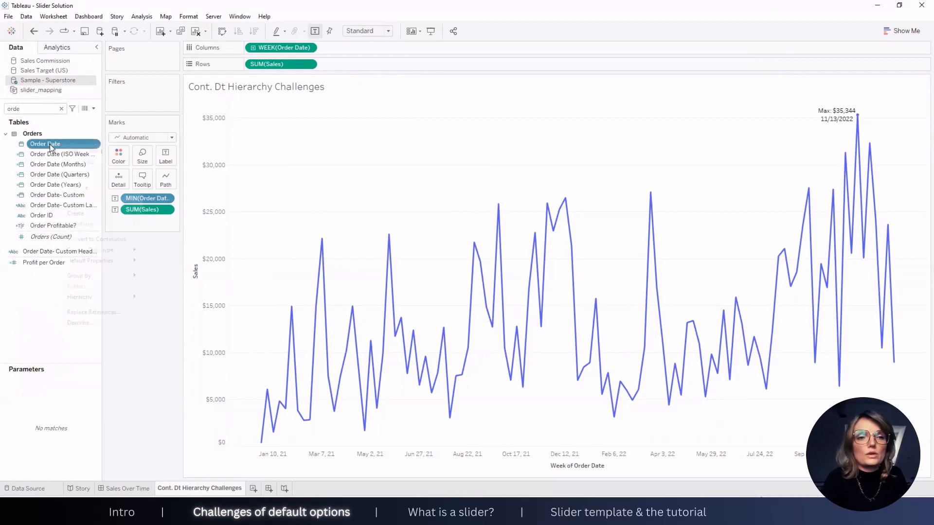
Step: Review the detail levels available for a custom date based on Order Date, without creating one
{"action": "right_click", "coordinate": [50, 145]}
{"action": "mouse_move", "coordinate": [101, 215]}
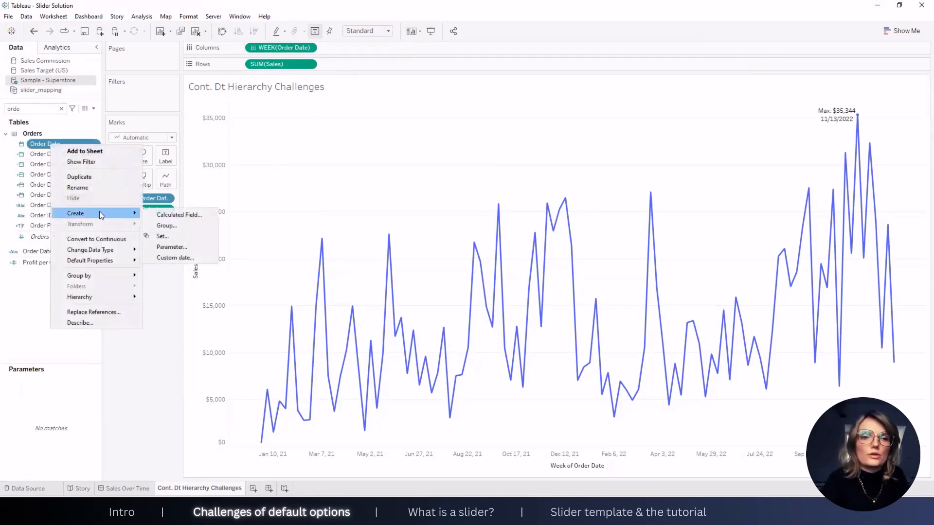
{"action": "left_click", "coordinate": [183, 258]}
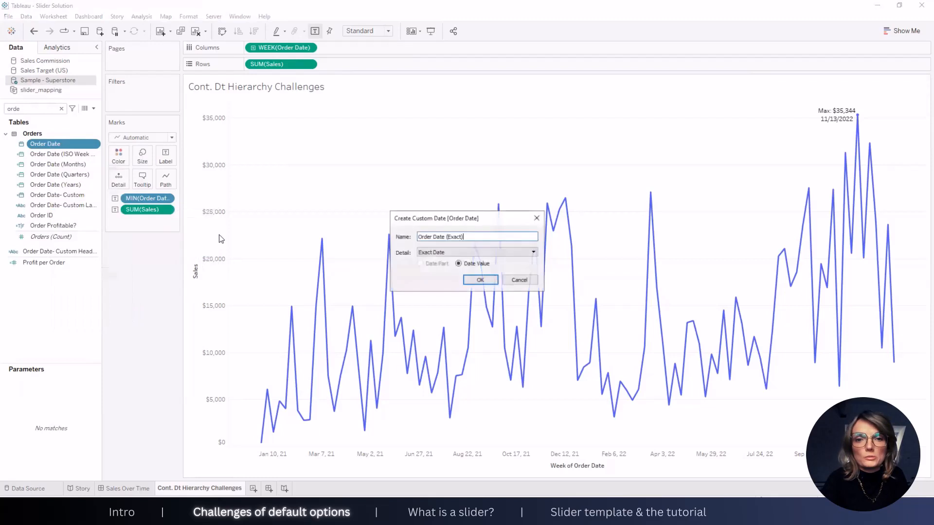
{"action": "left_click", "coordinate": [468, 253]}
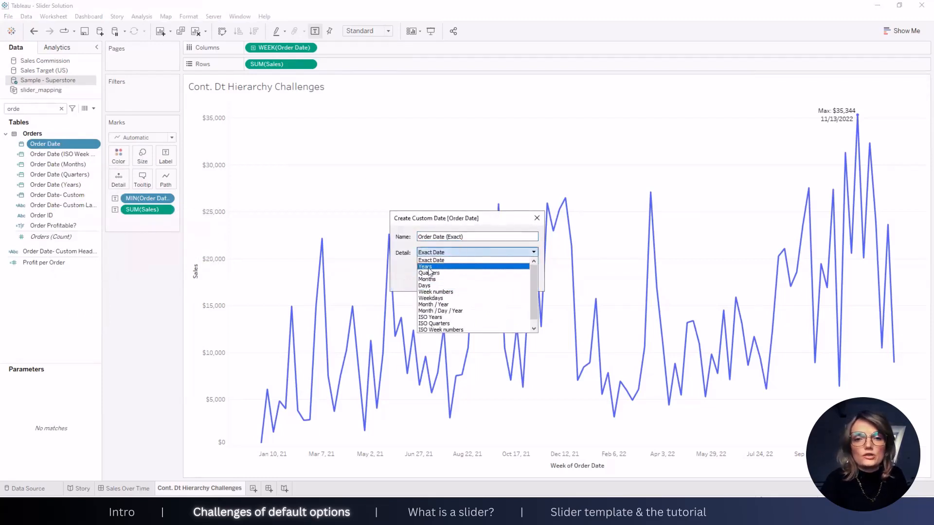
{"action": "left_click", "coordinate": [536, 220]}
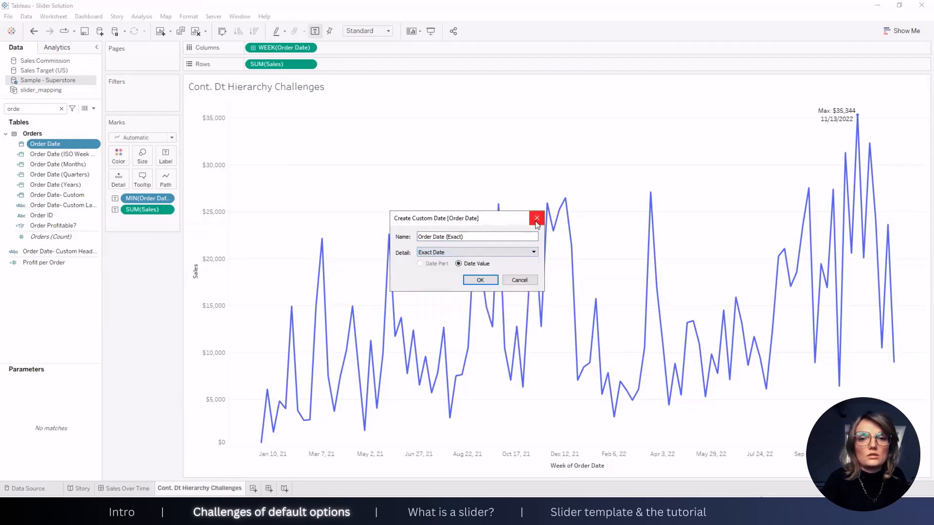
{"action": "left_click", "coordinate": [537, 222]}
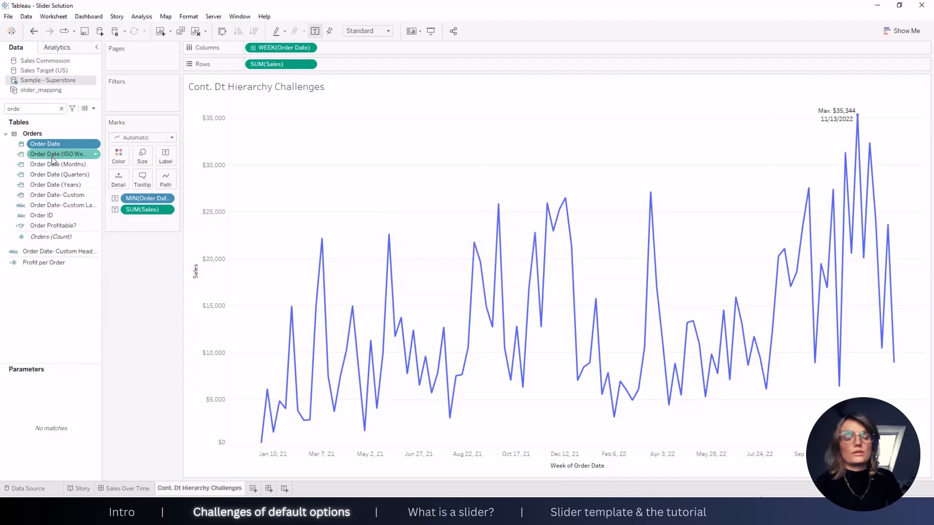
Step: Create a hierarchy from the Order Date (Years), (Quarters) and (Months) fields, ordered Years, Quarters, Months
{"action": "left_click", "coordinate": [56, 185]}
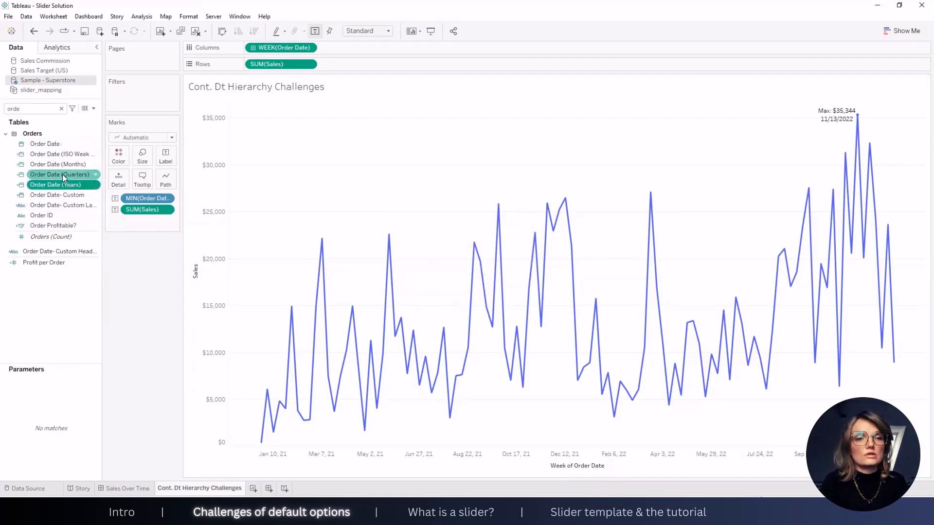
{"action": "left_click", "coordinate": [63, 177], "text": "ctrl"}
{"action": "left_click", "coordinate": [59, 167], "text": "ctrl"}
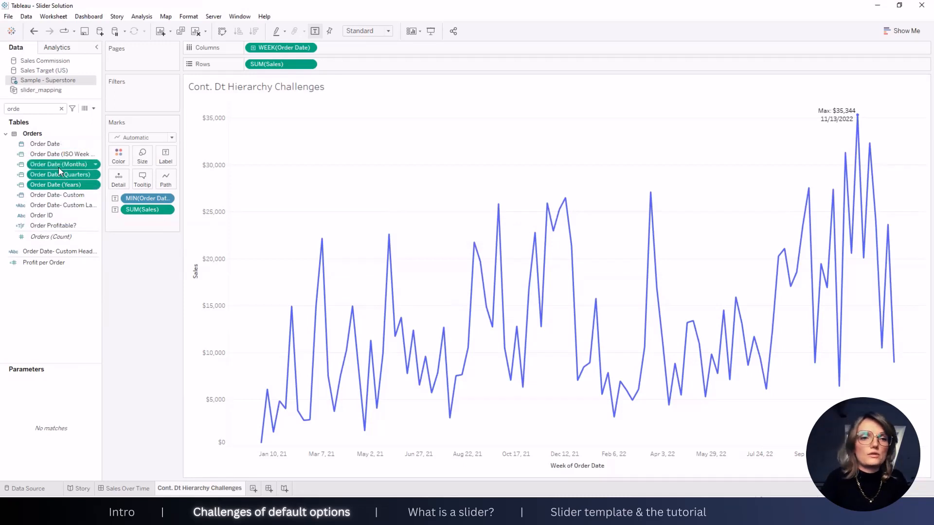
{"action": "right_click", "coordinate": [59, 170]}
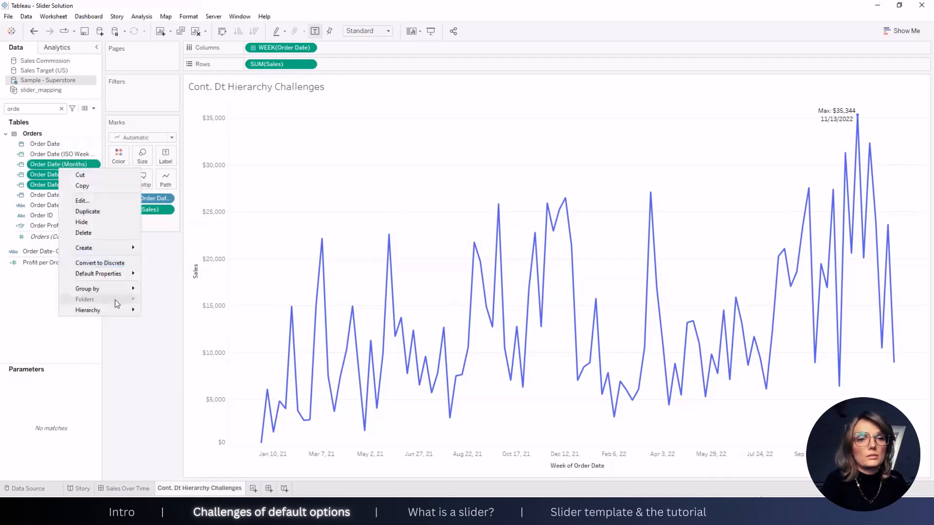
{"action": "mouse_move", "coordinate": [108, 313]}
{"action": "left_click", "coordinate": [179, 326]}
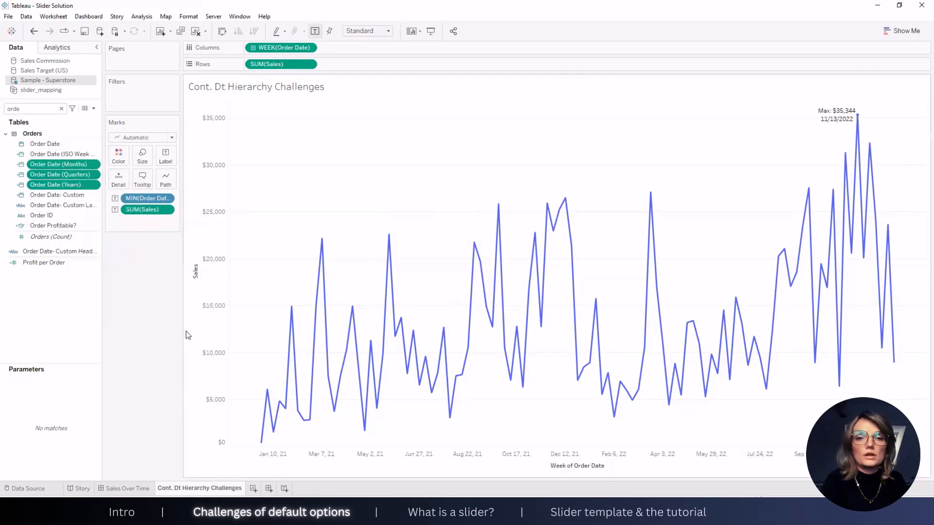
{"action": "key", "text": "Return"}
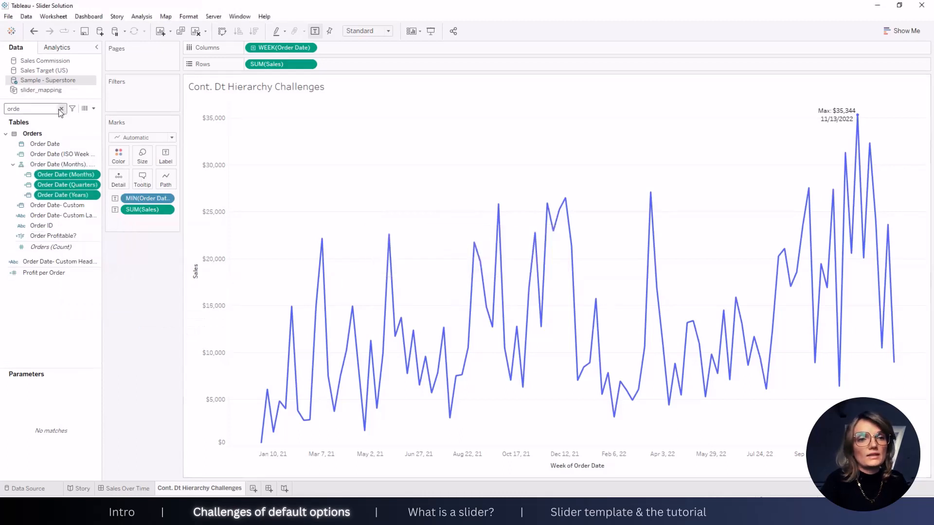
{"action": "left_click", "coordinate": [79, 195]}
{"action": "mouse_move", "coordinate": [68, 196]}
{"action": "left_mouse_down"}
{"action": "mouse_move", "coordinate": [68, 174]}
{"action": "mouse_move", "coordinate": [70, 193]}
{"action": "mouse_move", "coordinate": [69, 185]}
{"action": "left_mouse_up"}
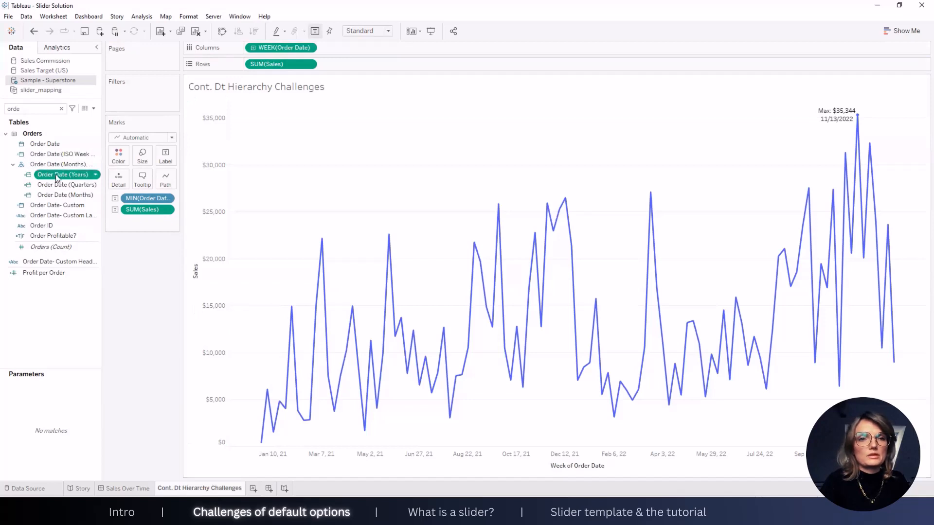
Step: Replace the week-level Order Date on Columns with Order Date (Years), and drill the hierarchy down through Quarters to Months
{"action": "left_click_drag", "start_coordinate": [56, 174], "coordinate": [276, 47]}
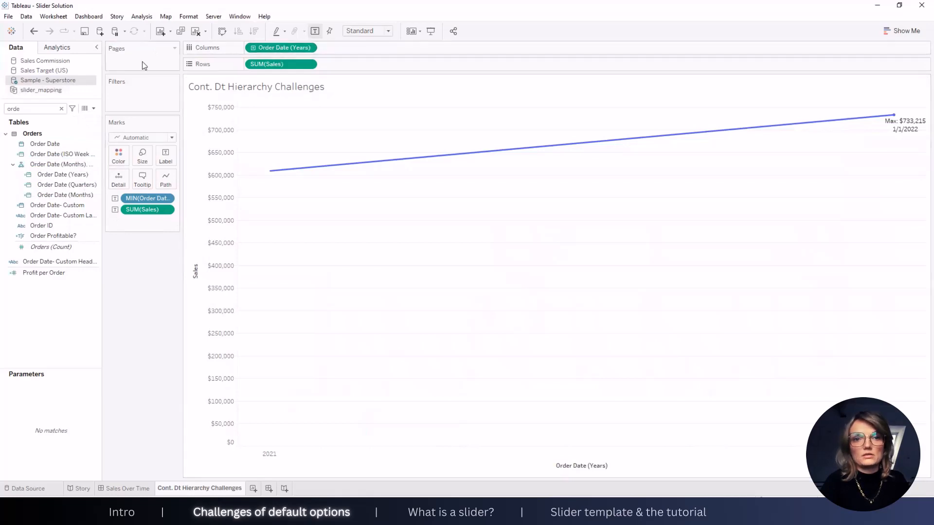
{"action": "right_click", "coordinate": [262, 50]}
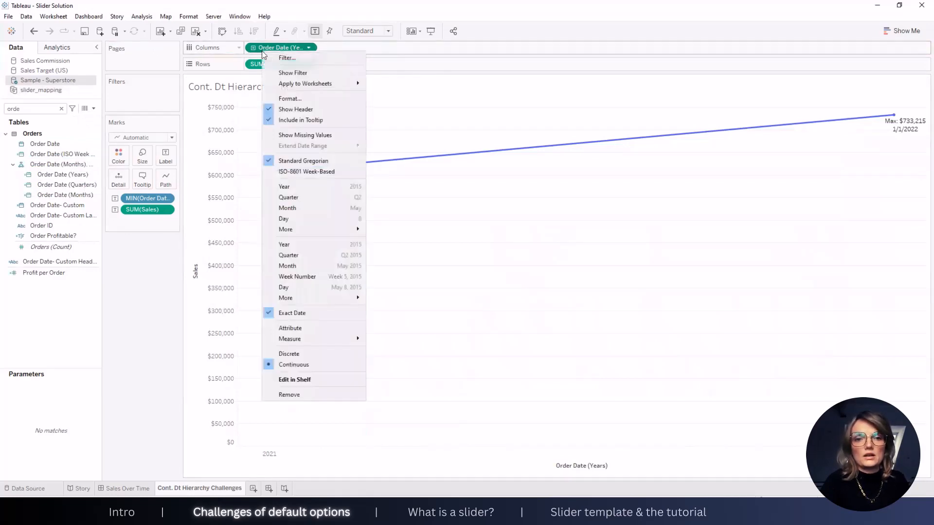
{"action": "left_click", "coordinate": [396, 88]}
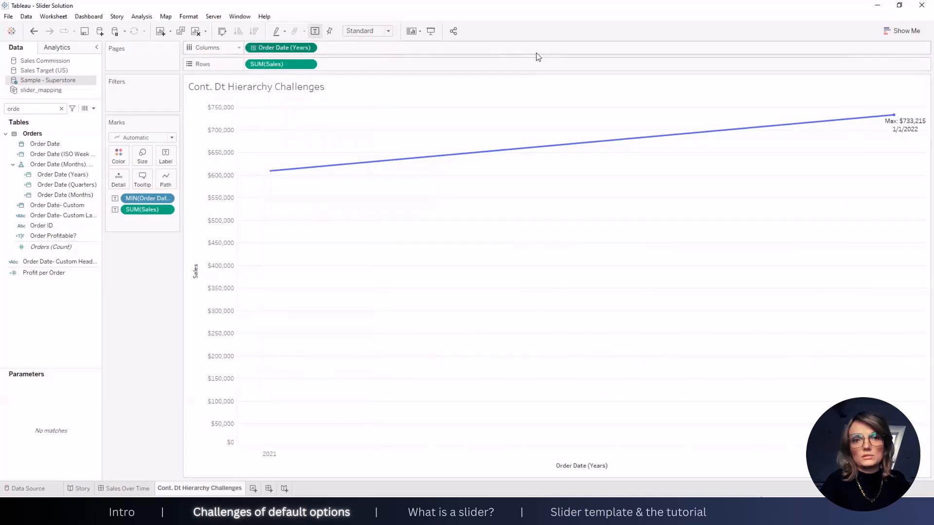
{"action": "left_click", "coordinate": [253, 47]}
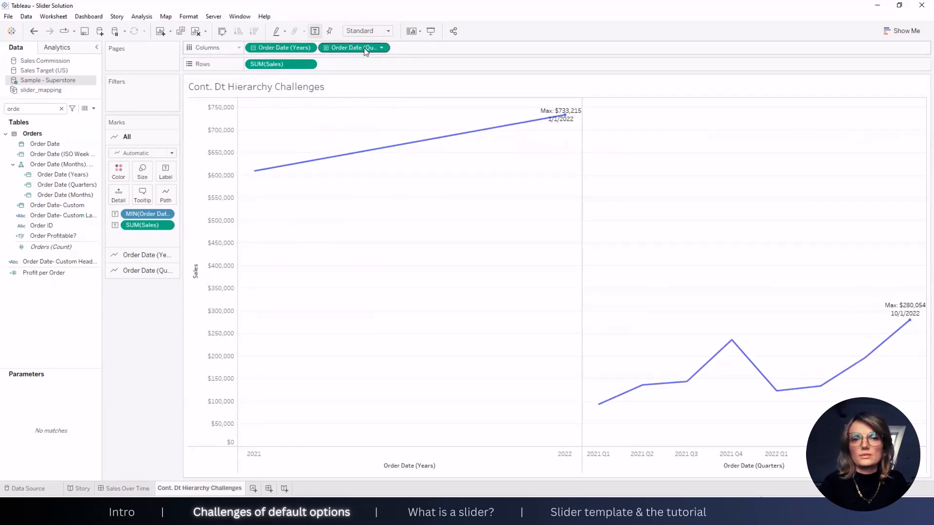
{"action": "left_click", "coordinate": [326, 47]}
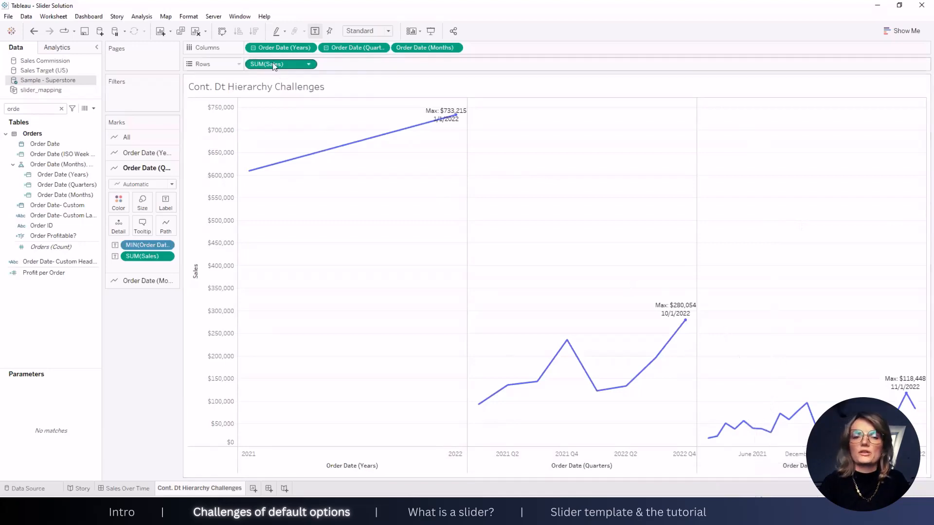
{"action": "mouse_move", "coordinate": [270, 170]}
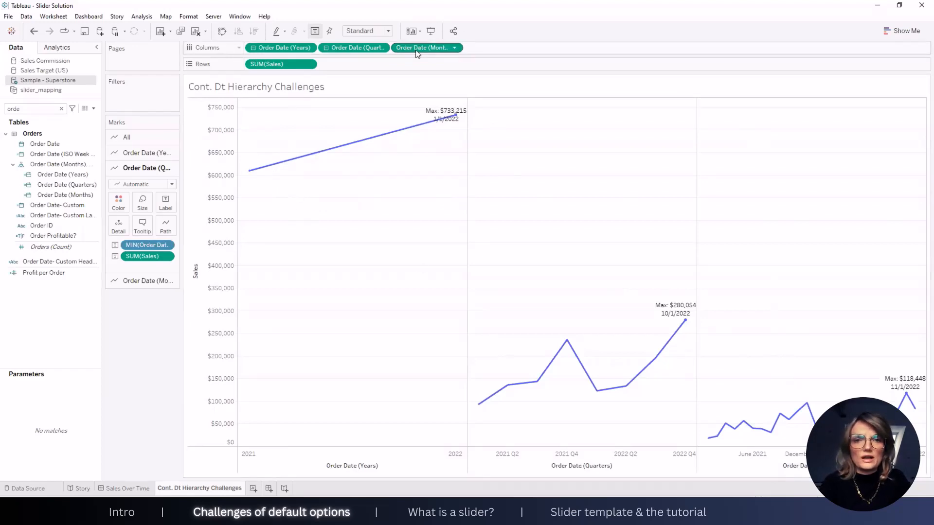
Step: Remove the continuous Order Date Months, Quarters and Years fields from Columns
{"action": "left_click_drag", "start_coordinate": [417, 49], "coordinate": [409, 88]}
{"action": "left_click_drag", "start_coordinate": [356, 47], "coordinate": [350, 89]}
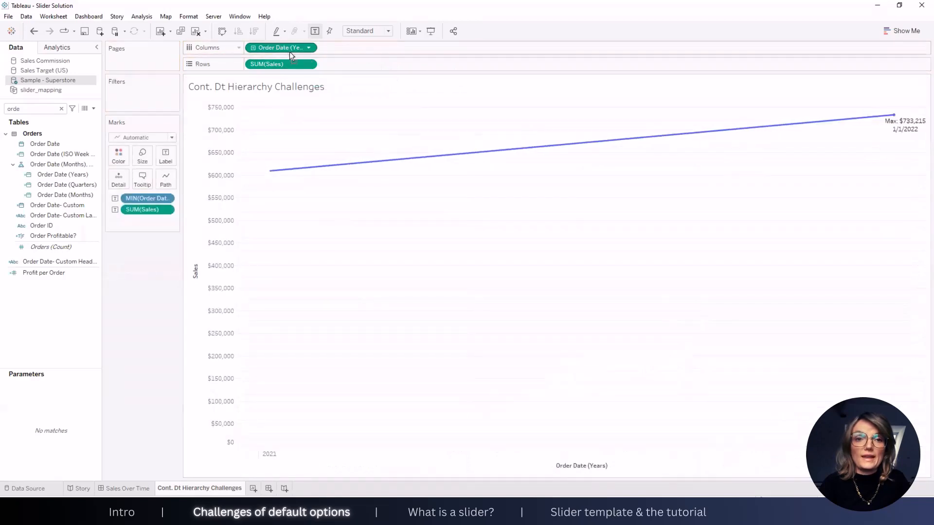
{"action": "left_click_drag", "start_coordinate": [290, 51], "coordinate": [291, 90]}
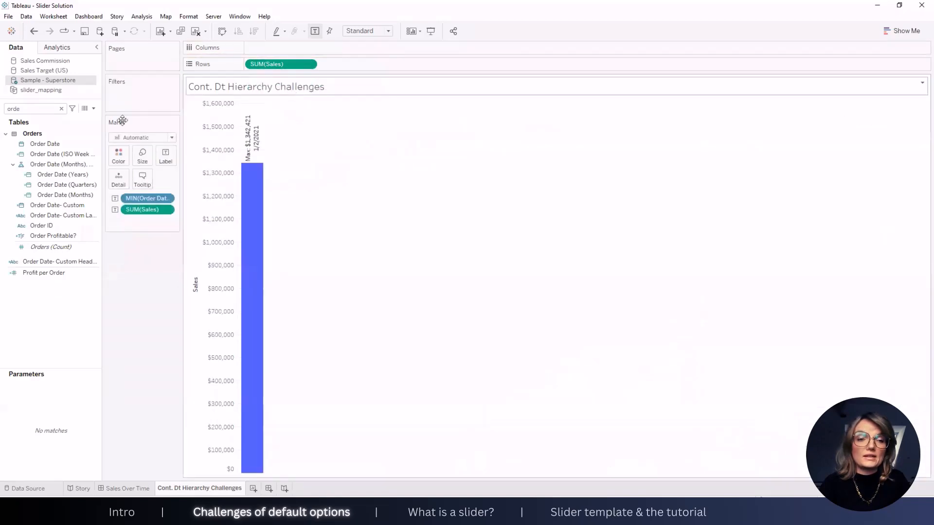
Step: Convert the Order Date (Years), (Quarters) and (Months) fields in the hierarchy to discrete
{"action": "left_click", "coordinate": [56, 176]}
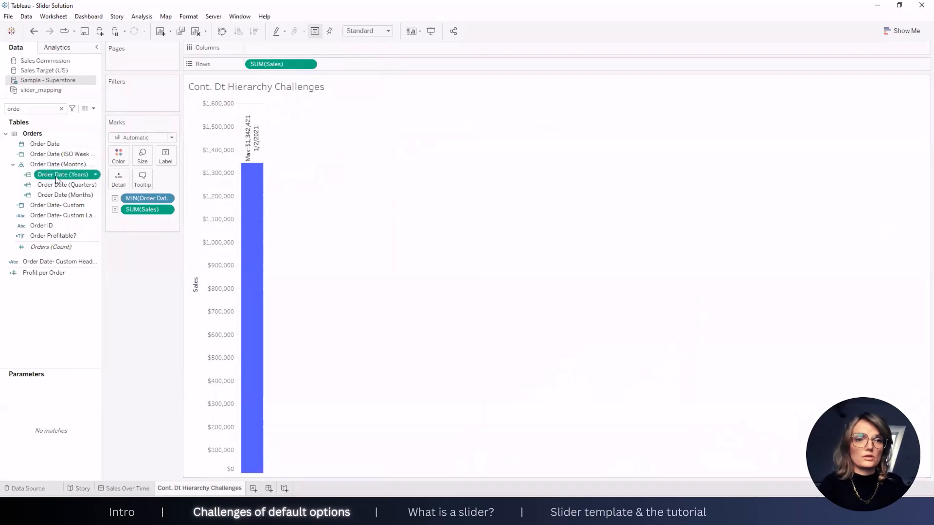
{"action": "left_click", "coordinate": [41, 185], "text": "ctrl"}
{"action": "left_click", "coordinate": [47, 195], "text": "ctrl"}
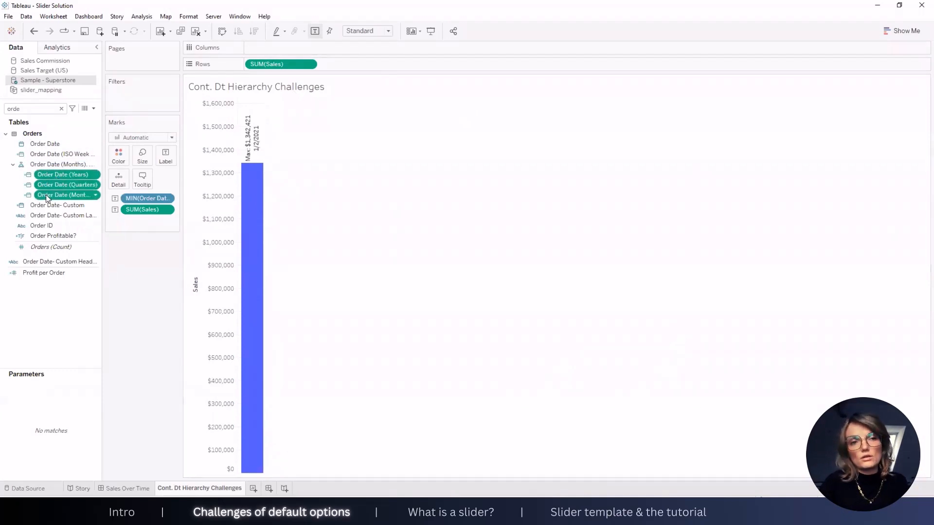
{"action": "right_click", "coordinate": [47, 198]}
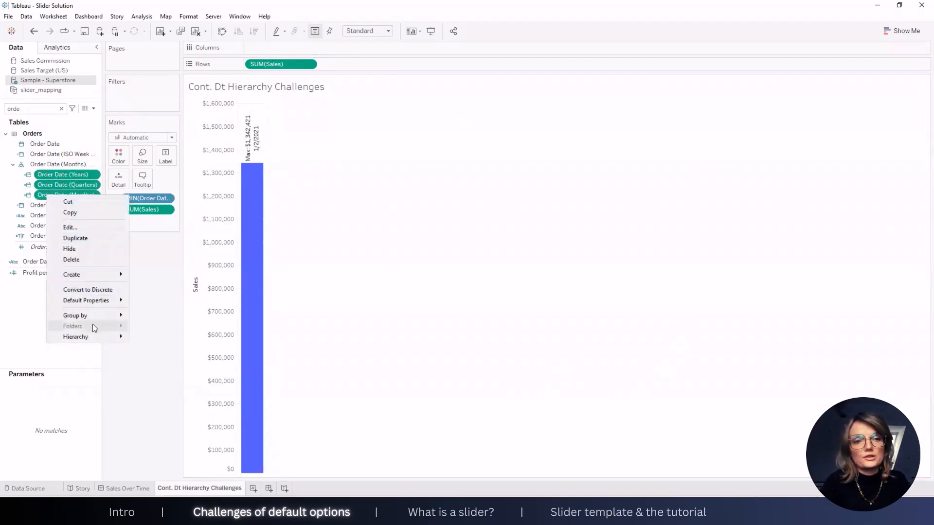
{"action": "left_click", "coordinate": [83, 290]}
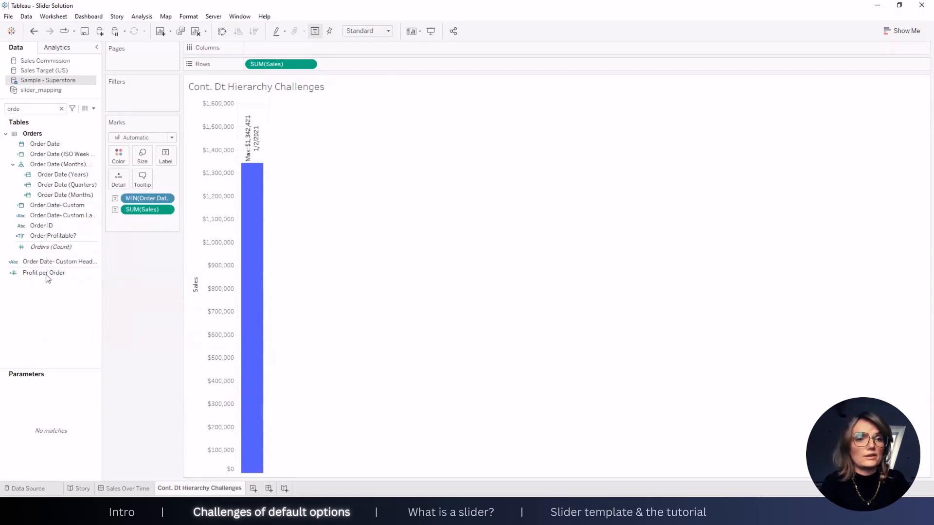
Step: Place the discrete Order Date (Years) on Columns and drill it down through Quarters to Months
{"action": "mouse_move", "coordinate": [59, 175]}
{"action": "left_mouse_down"}
{"action": "mouse_move", "coordinate": [260, 74]}
{"action": "mouse_move", "coordinate": [265, 50]}
{"action": "left_mouse_up"}
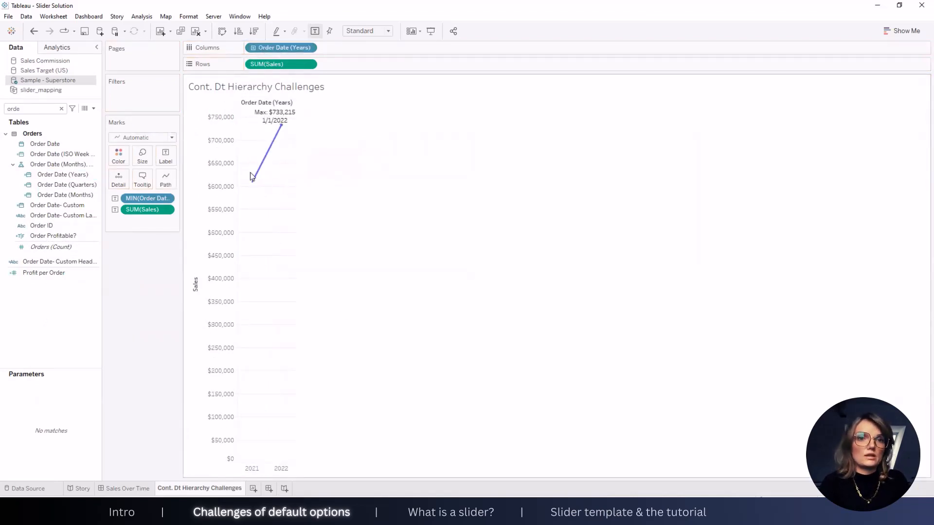
{"action": "left_click", "coordinate": [253, 48]}
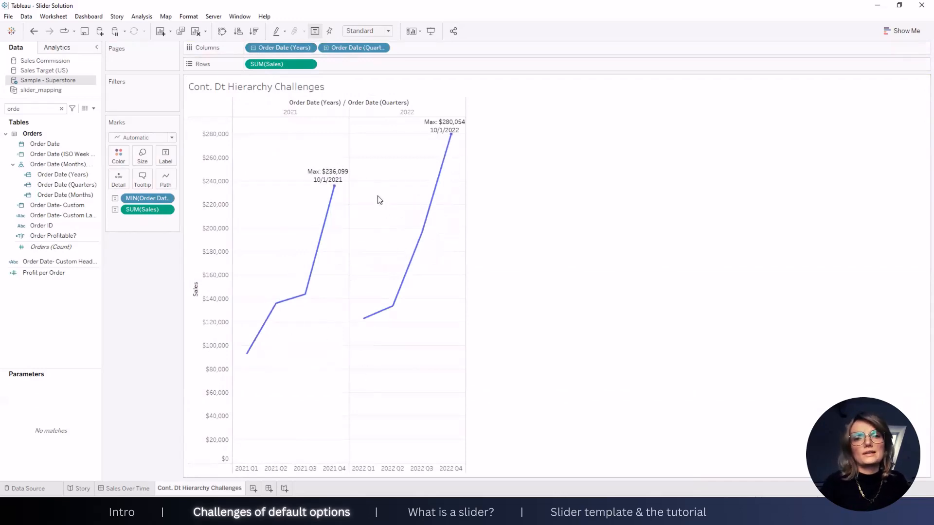
{"action": "left_click", "coordinate": [326, 48]}
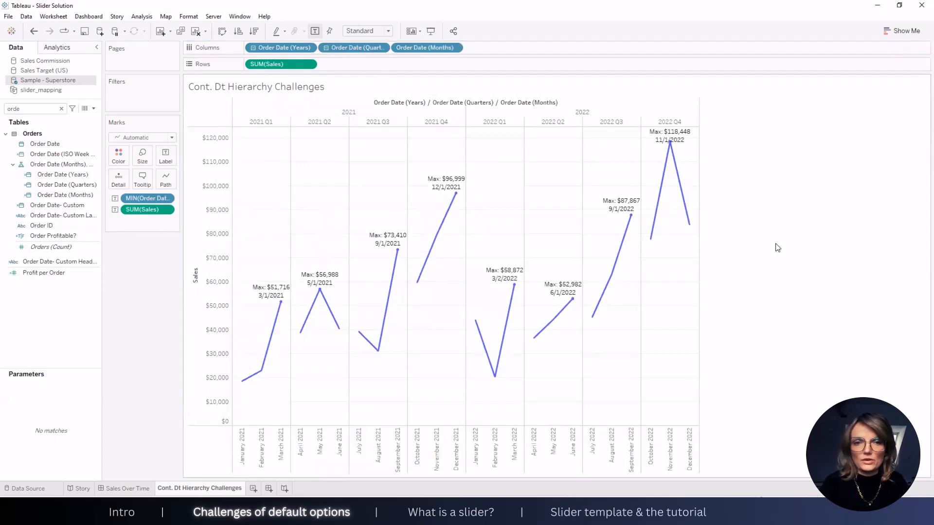
{"action": "mouse_move", "coordinate": [281, 304]}
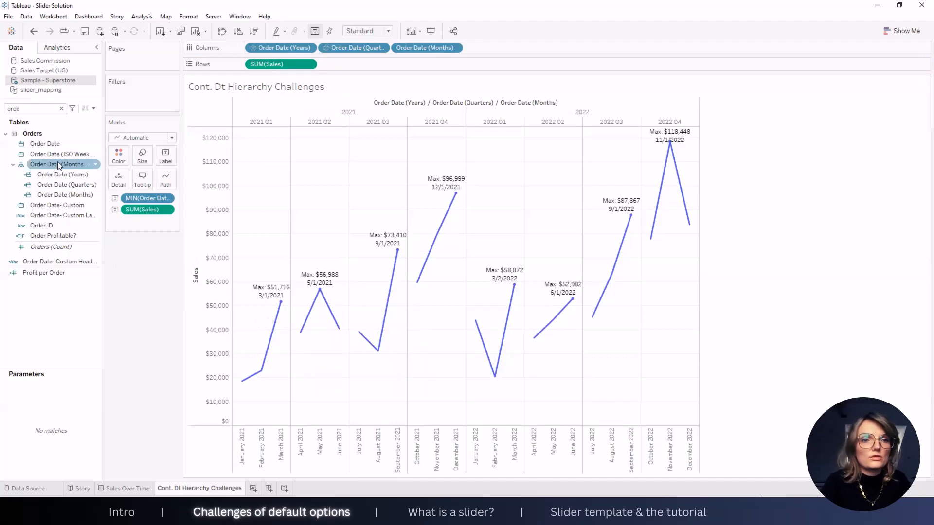
Step: Add Order Date (ISO Week numbers) below Months in the hierarchy, and drill Columns down to it as a discrete field
{"action": "left_click_drag", "start_coordinate": [54, 154], "coordinate": [55, 199]}
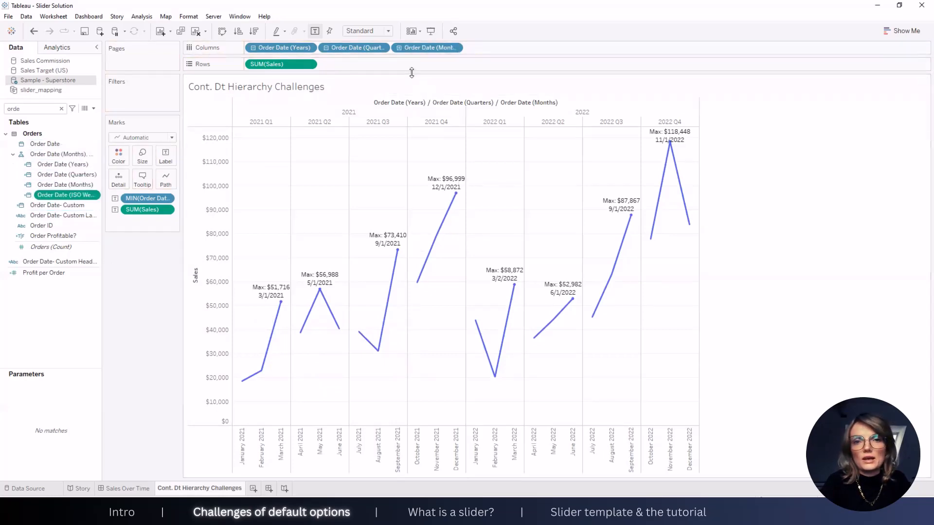
{"action": "left_click", "coordinate": [400, 49]}
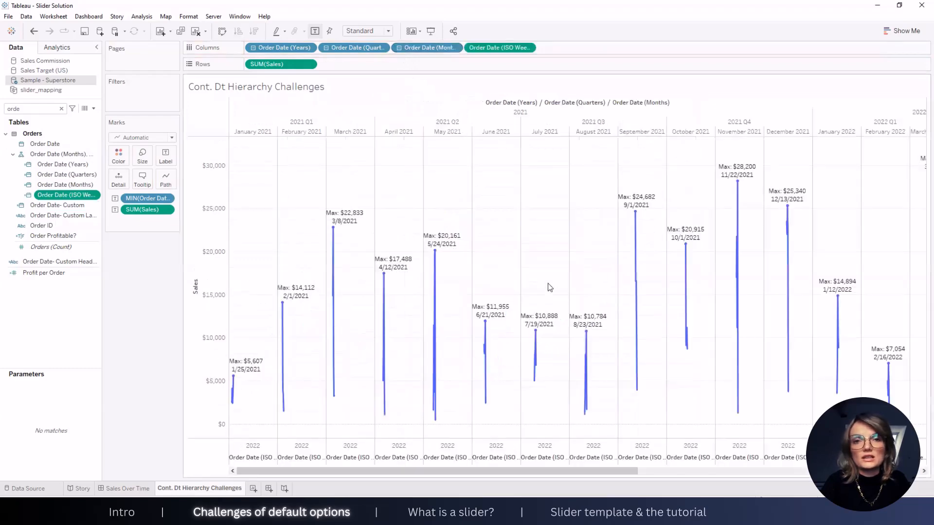
{"action": "right_click", "coordinate": [497, 49]}
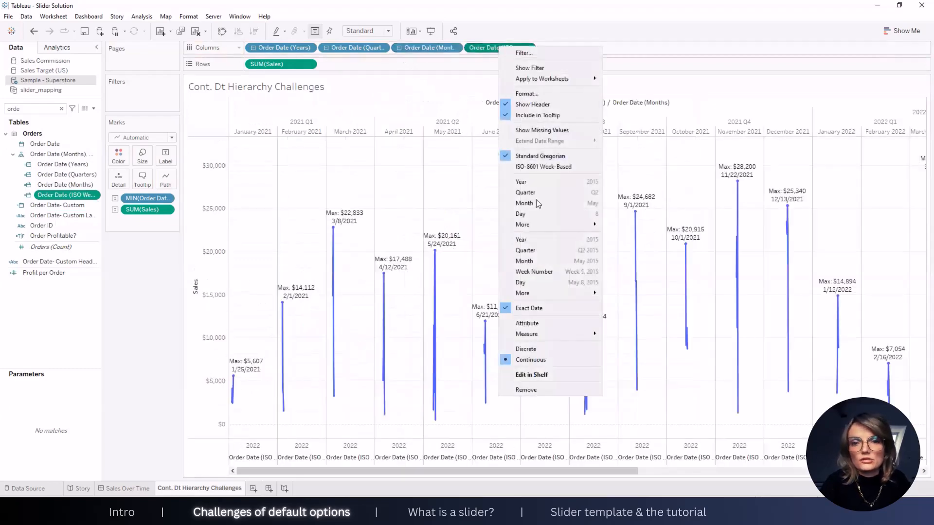
{"action": "left_click", "coordinate": [532, 353]}
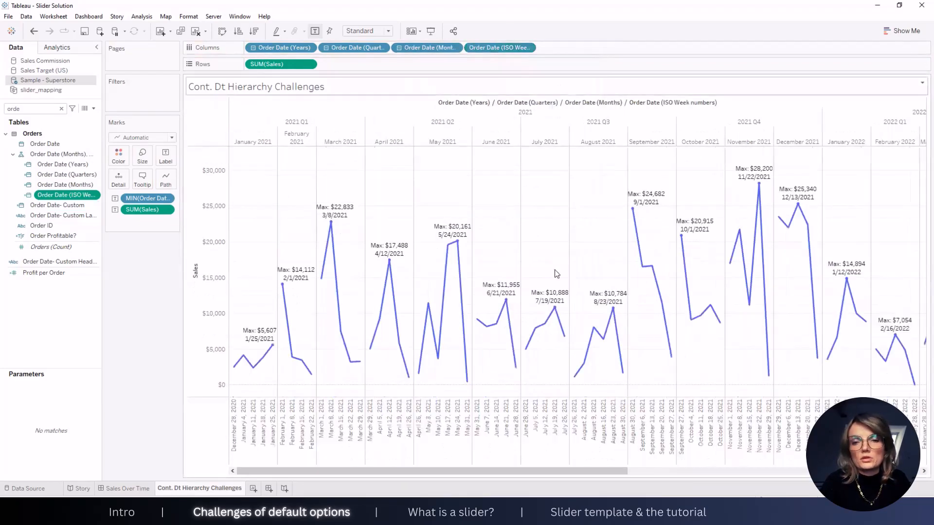
{"action": "left_click_drag", "start_coordinate": [543, 472], "coordinate": [826, 472]}
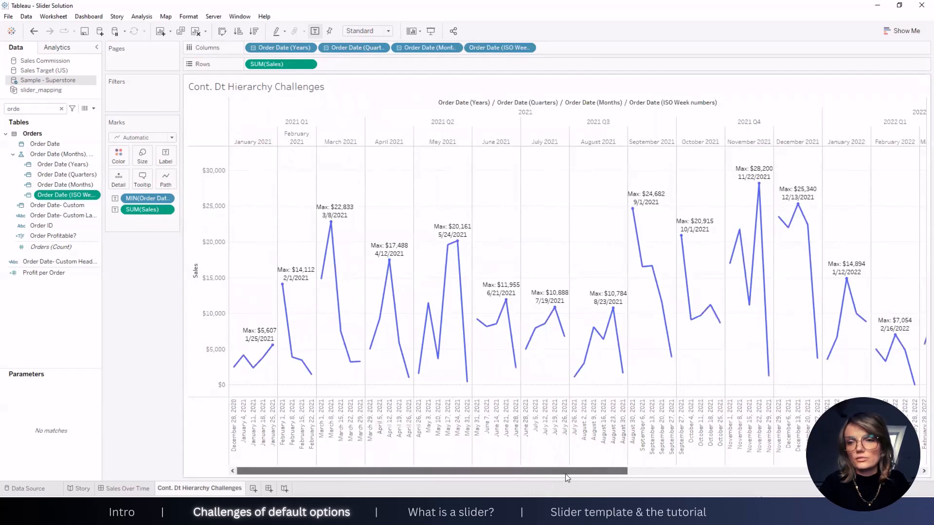
{"action": "left_click_drag", "start_coordinate": [565, 474], "coordinate": [859, 474]}
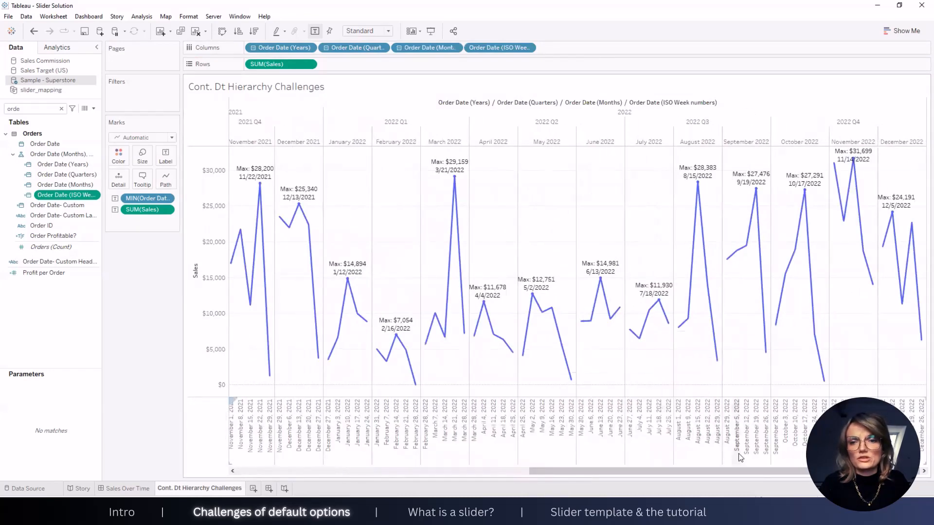
{"action": "left_click_drag", "start_coordinate": [700, 473], "coordinate": [408, 473]}
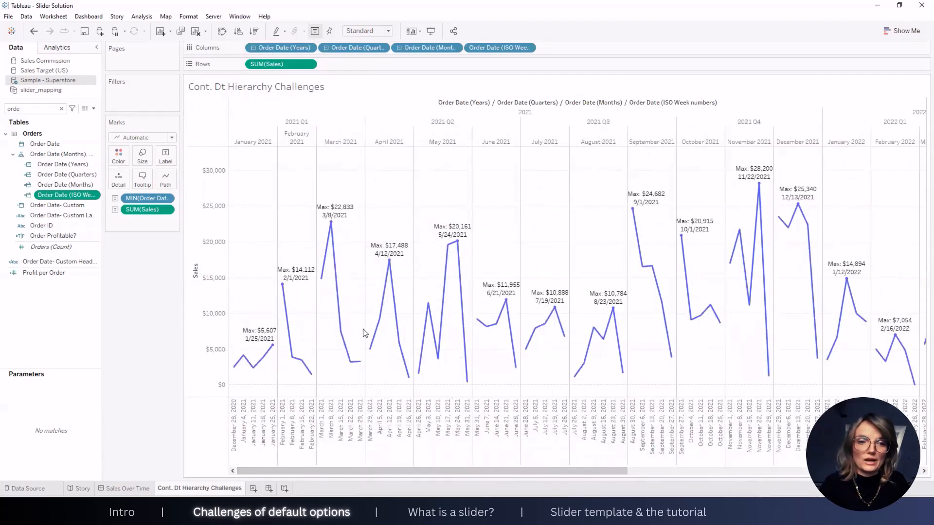
Step: Switch to the Sales Over Time dashboard, and roll its sales trend up from months to years and back down to months
{"action": "right_click", "coordinate": [130, 492]}
{"action": "left_click", "coordinate": [123, 492]}
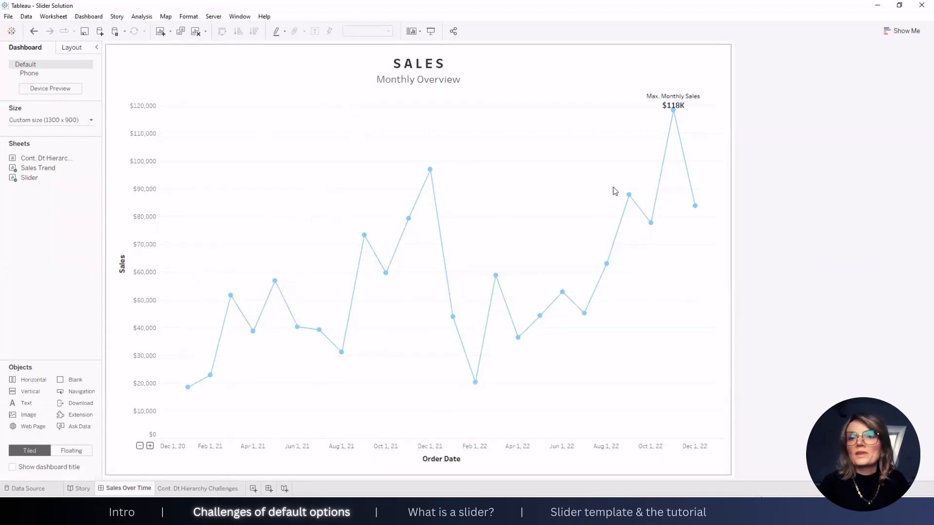
{"action": "left_click", "coordinate": [595, 191]}
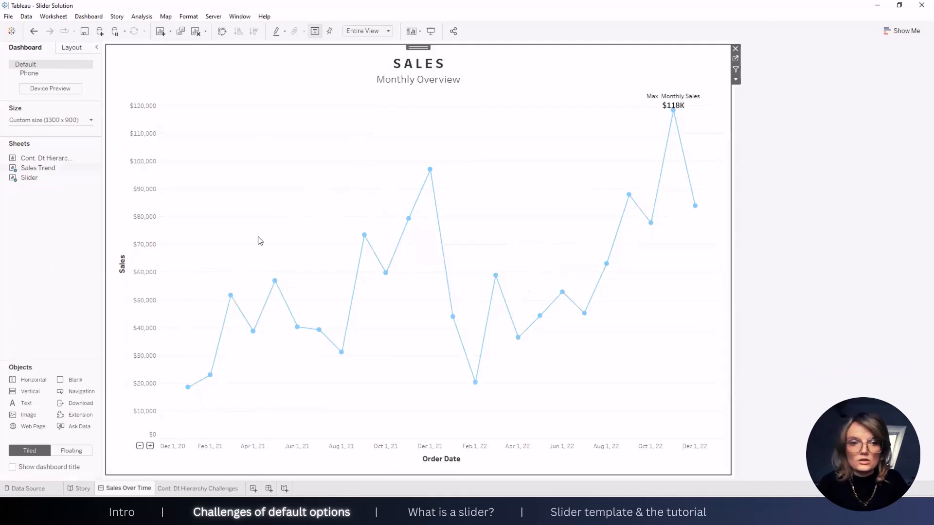
{"action": "left_click", "coordinate": [139, 446]}
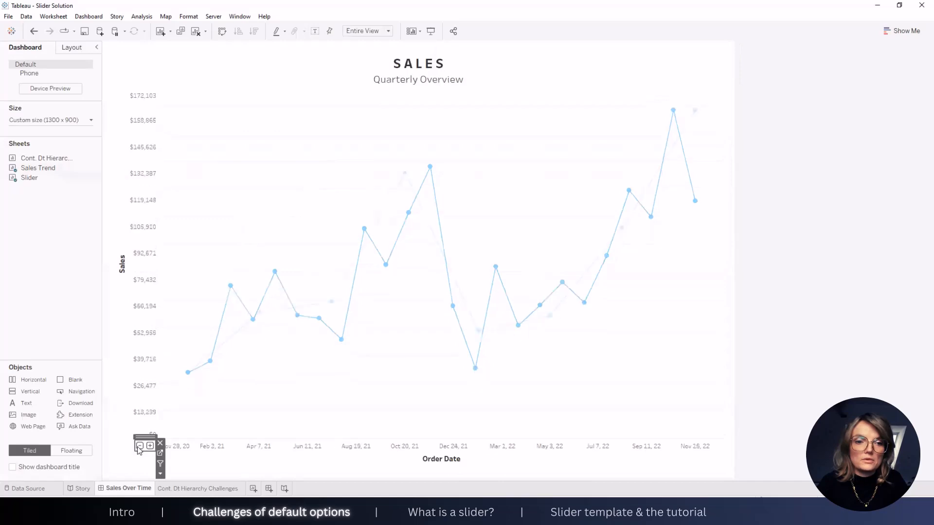
{"action": "left_click", "coordinate": [139, 446]}
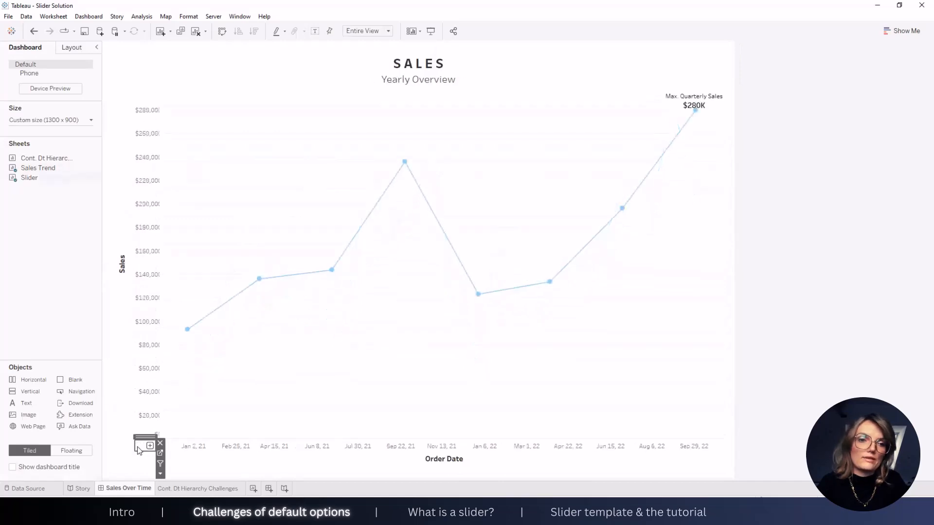
{"action": "left_click", "coordinate": [149, 447]}
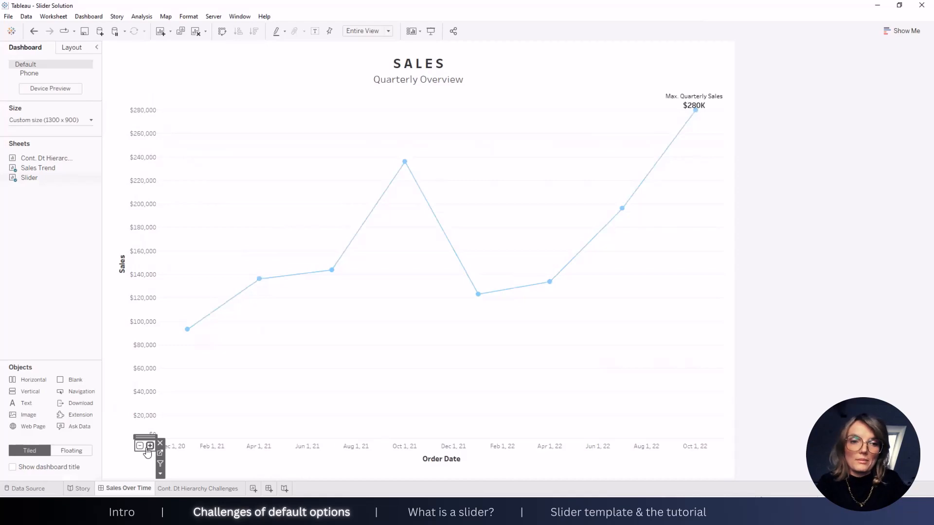
{"action": "left_click", "coordinate": [148, 448]}
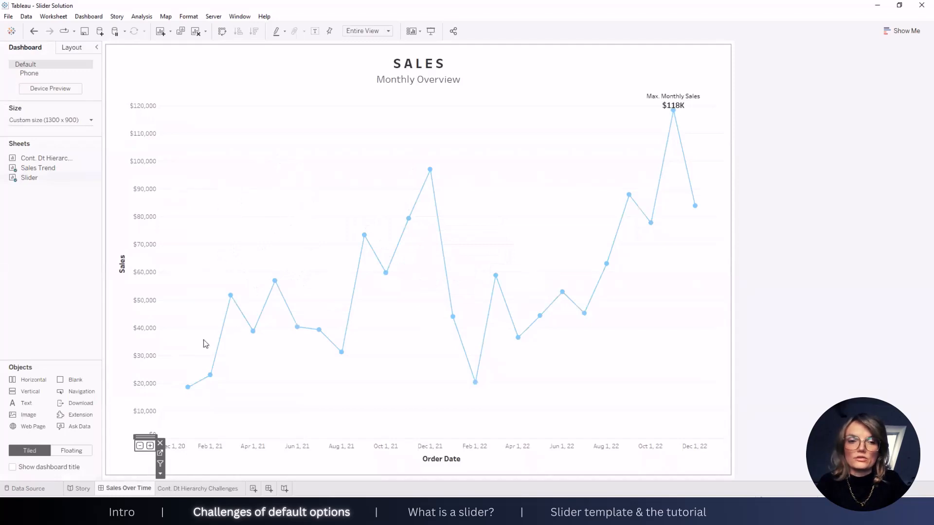
Step: Drill the Sales Over Time trend down to ISO weeks with the slider and roll it back up to months
{"action": "left_click", "coordinate": [150, 446]}
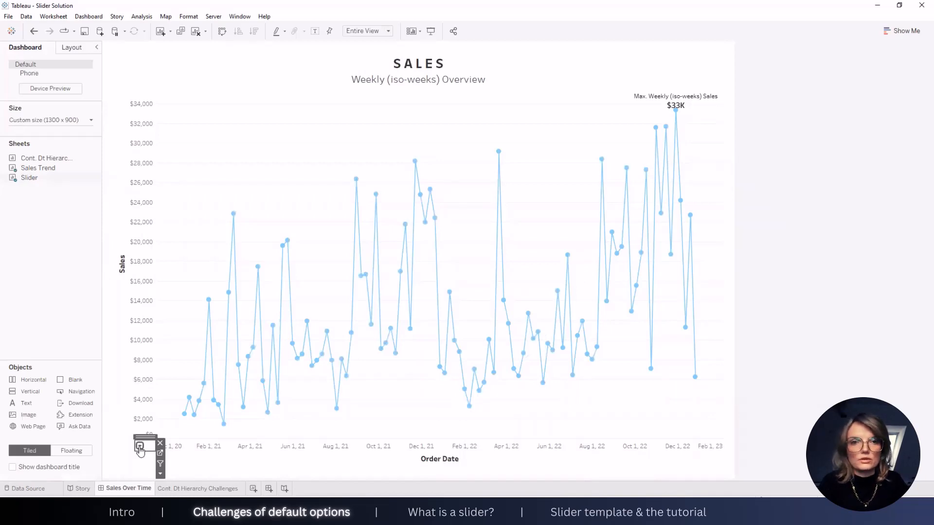
{"action": "left_click", "coordinate": [140, 448]}
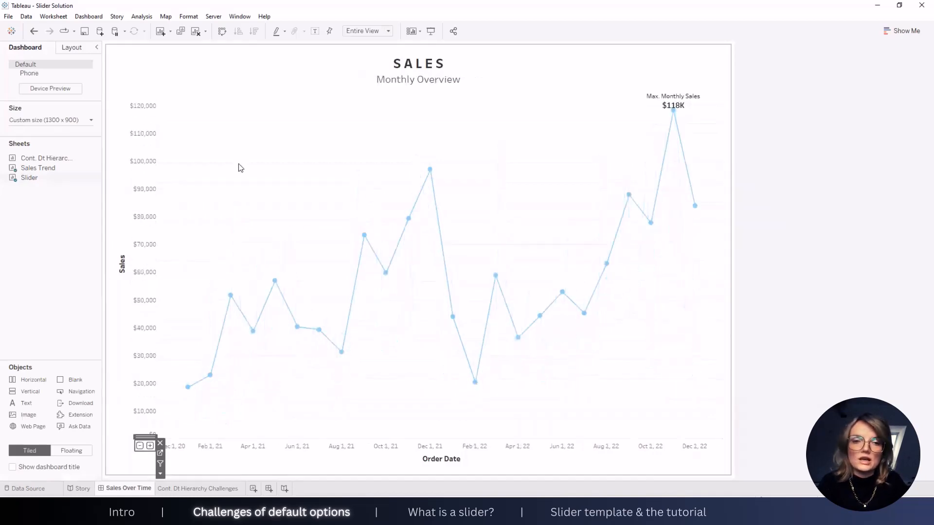
{"action": "left_click", "coordinate": [123, 453]}
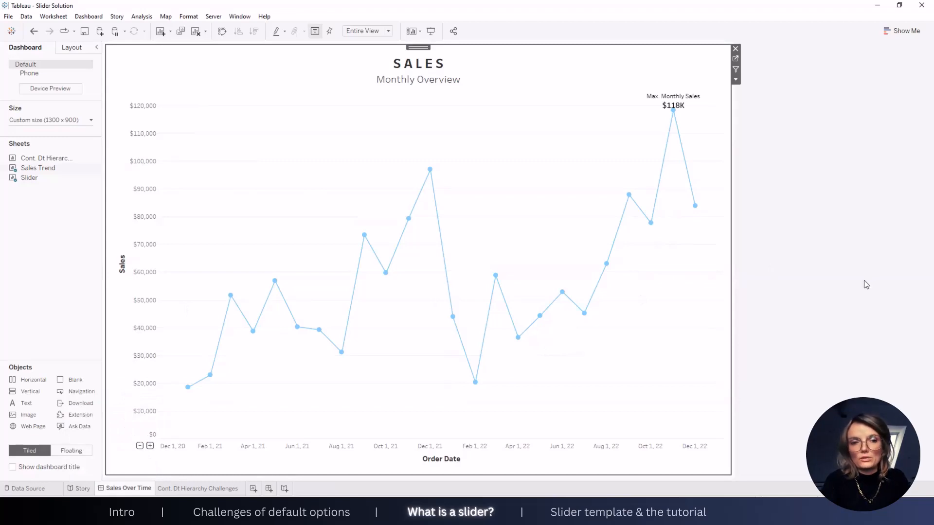
Step: Switch to the Superstore Dashboard story and view its Product, Customer and Shipping Analysis points through their captions
{"action": "left_click", "coordinate": [82, 489]}
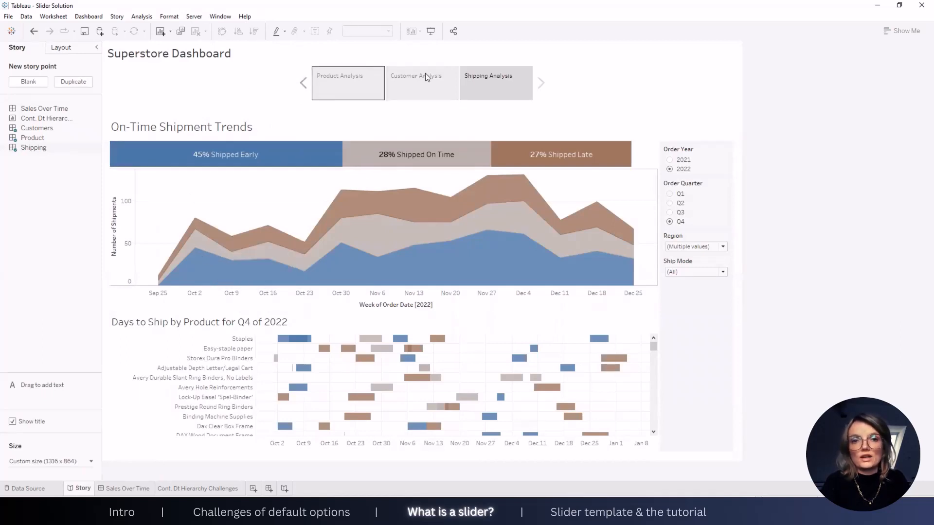
{"action": "left_click", "coordinate": [496, 91]}
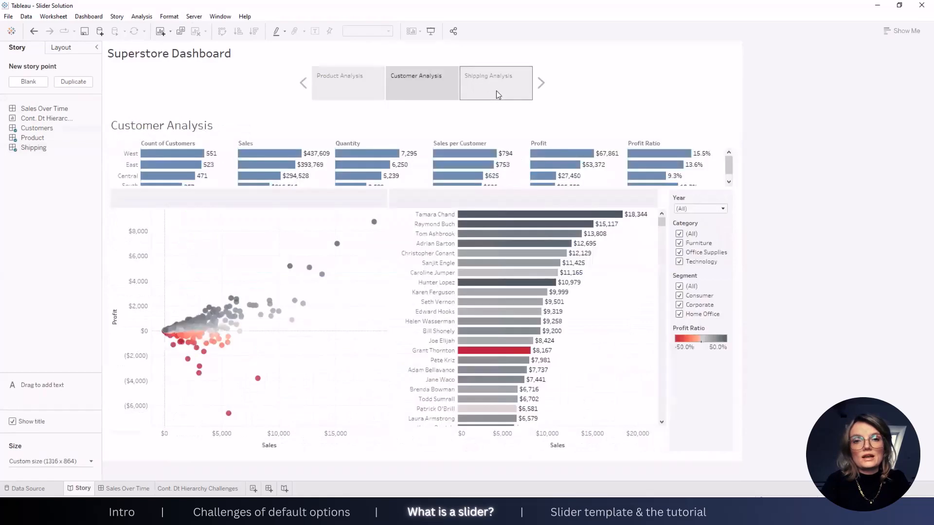
{"action": "left_click", "coordinate": [374, 95]}
{"action": "left_click", "coordinate": [426, 93]}
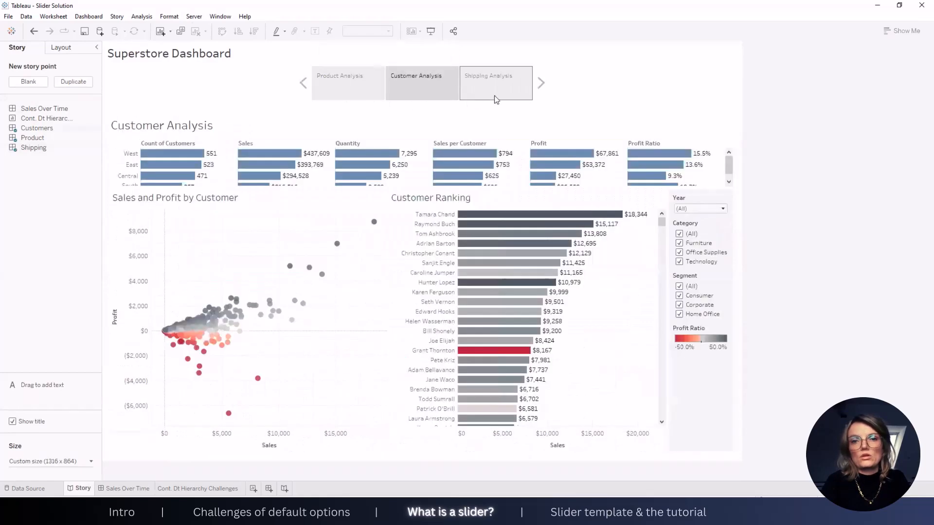
{"action": "left_click", "coordinate": [495, 95]}
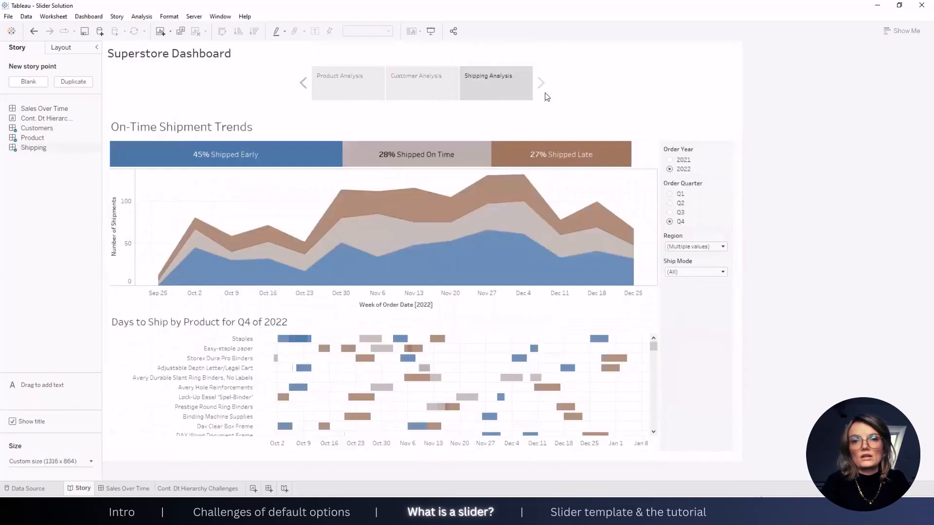
Step: Step through the story points one at a time from Shipping Analysis to Product Analysis, forward to Shipping Analysis, and back
{"action": "left_click", "coordinate": [304, 87]}
{"action": "left_click", "coordinate": [304, 87]}
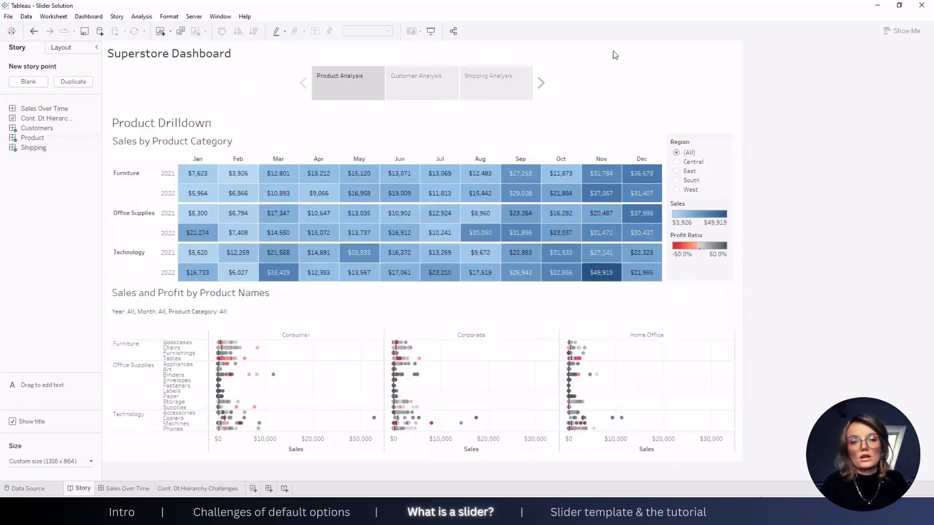
{"action": "left_click", "coordinate": [540, 84]}
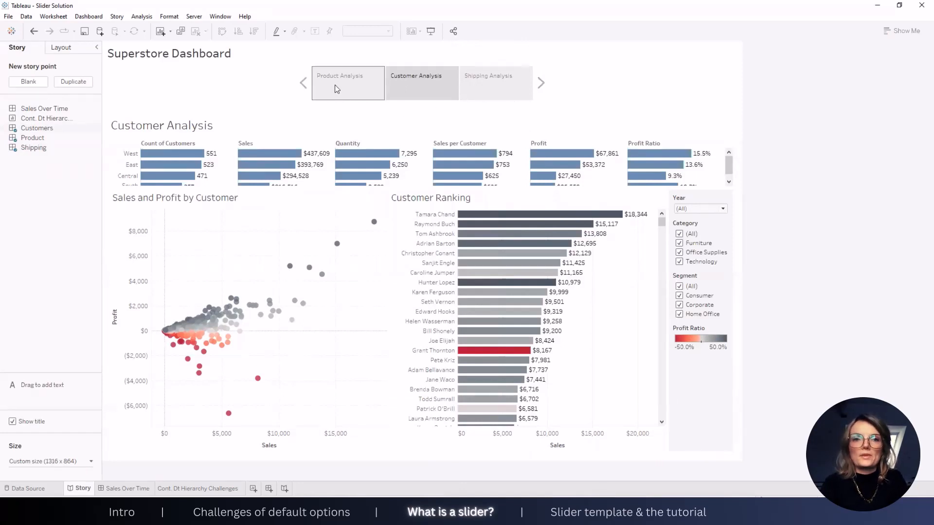
{"action": "left_click", "coordinate": [541, 83]}
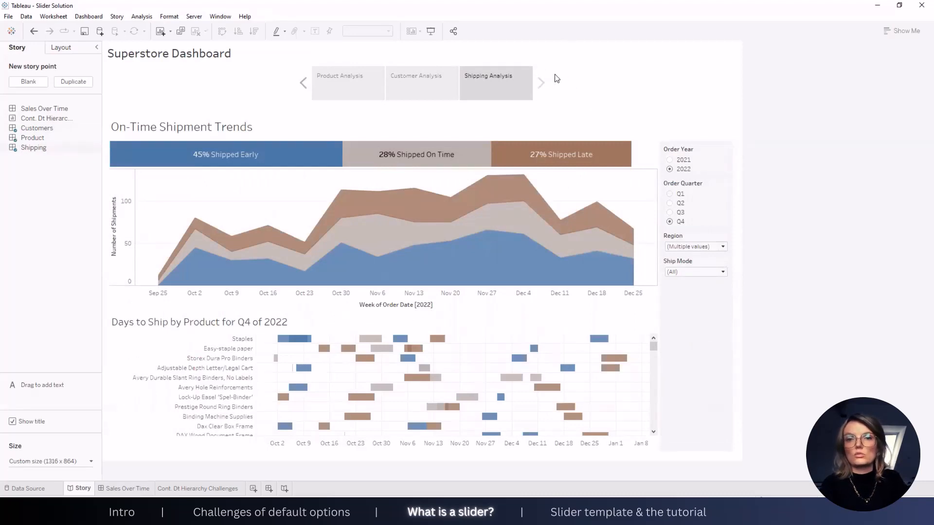
{"action": "left_click", "coordinate": [304, 84]}
{"action": "left_click", "coordinate": [304, 85]}
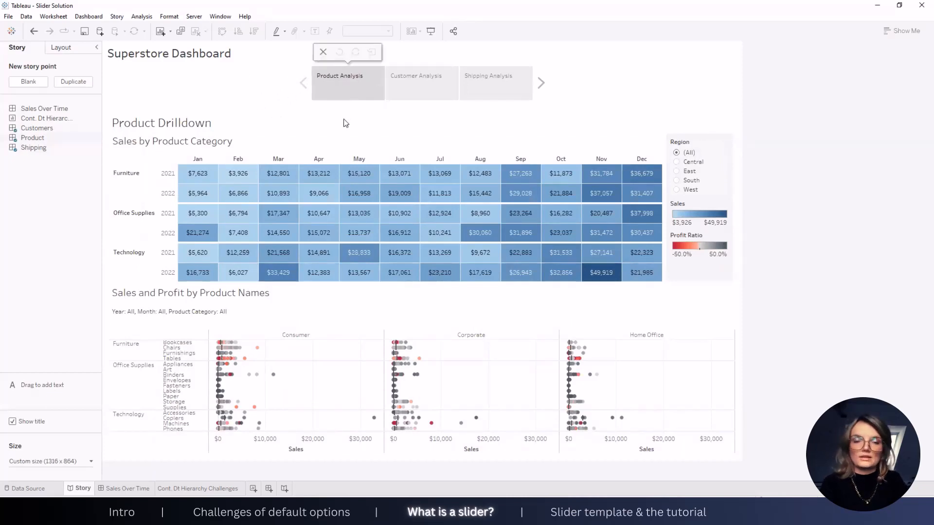
Step: Set the story's navigator style to Arrows only, and step through its three points and back to the first
{"action": "left_click", "coordinate": [74, 49]}
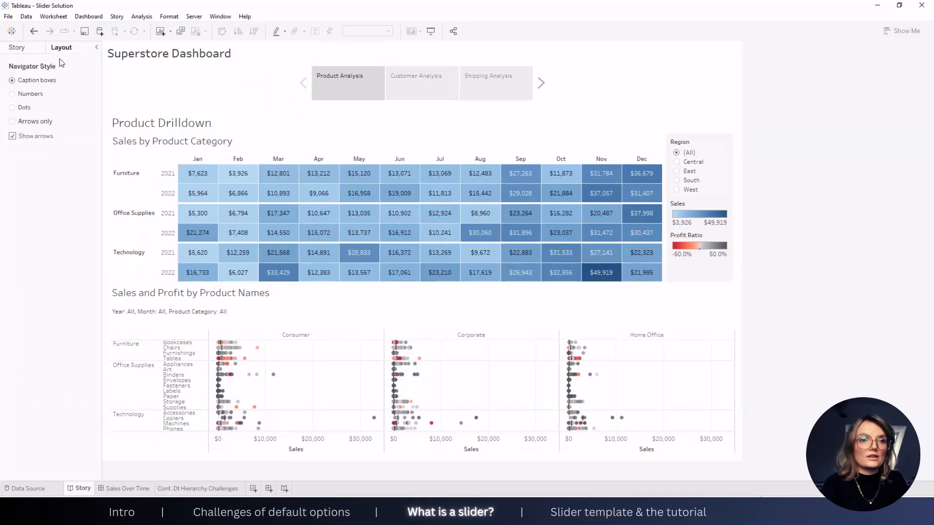
{"action": "left_click", "coordinate": [14, 121]}
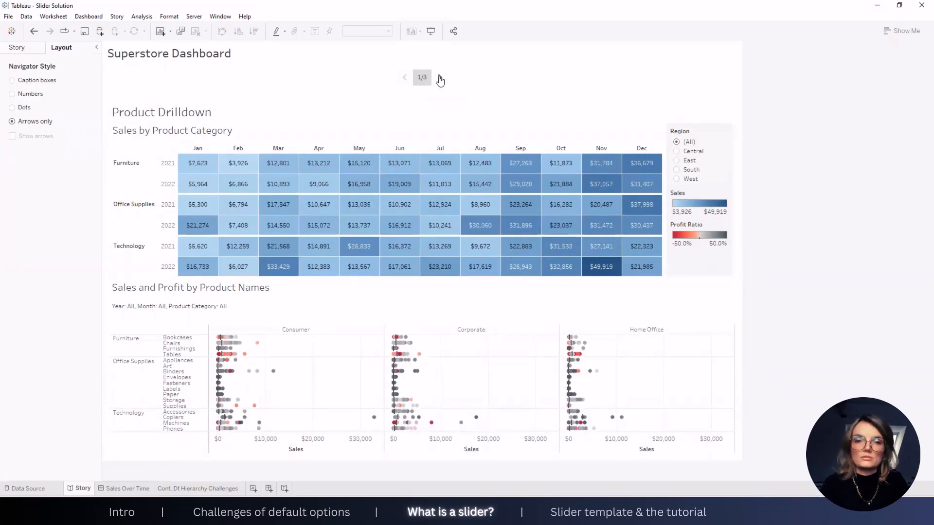
{"action": "left_click", "coordinate": [439, 79]}
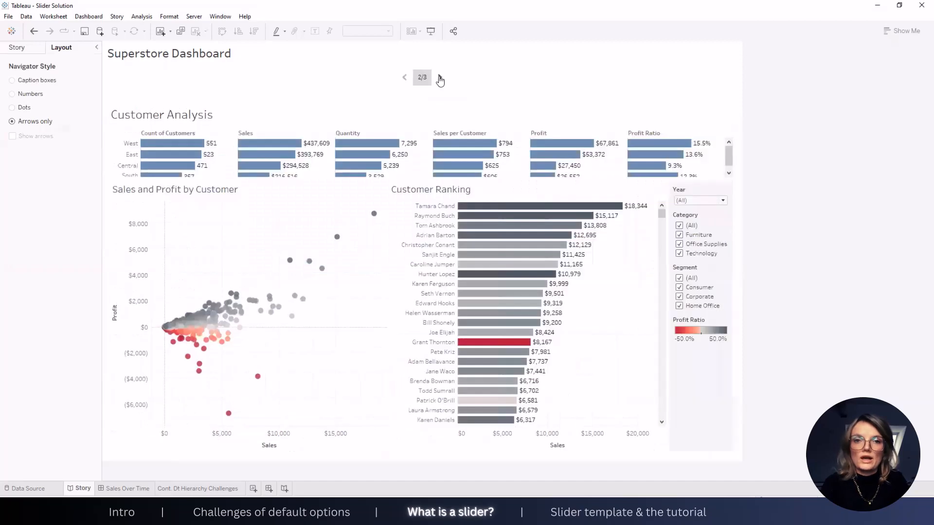
{"action": "left_click", "coordinate": [404, 79]}
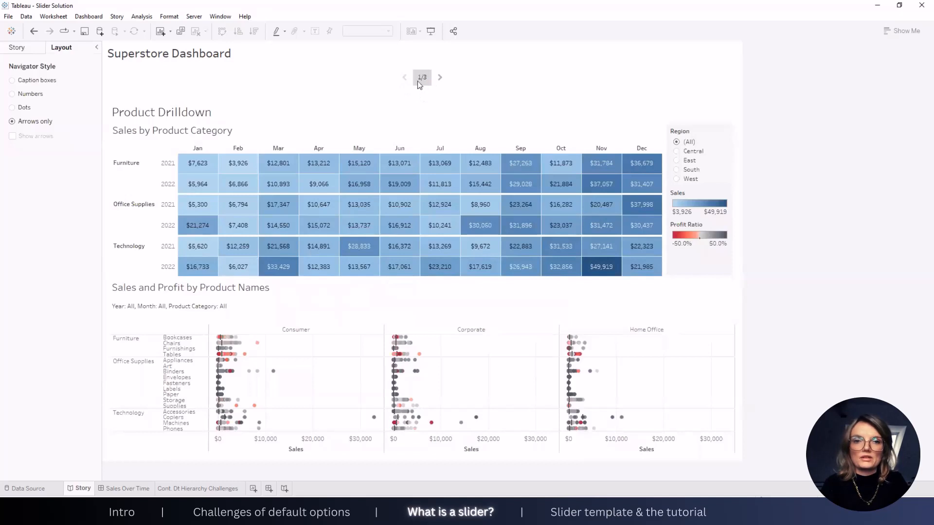
{"action": "left_click", "coordinate": [440, 78]}
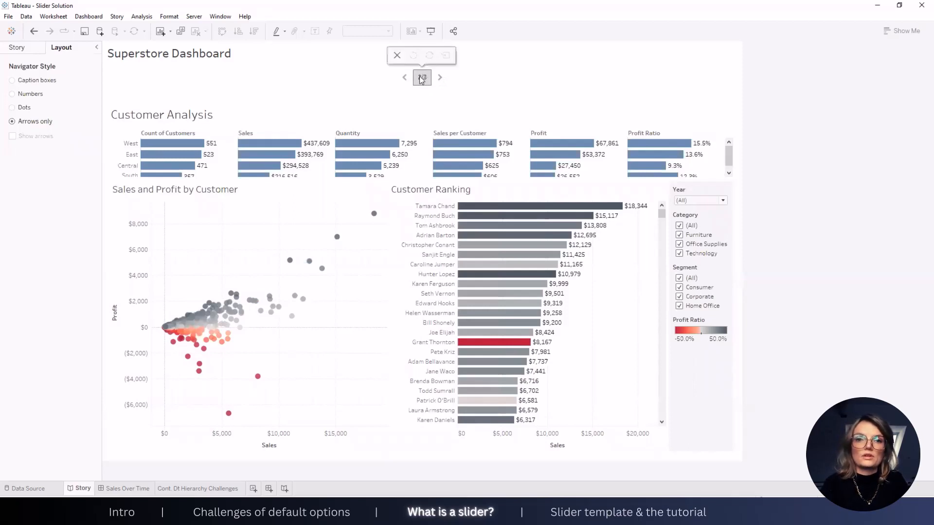
{"action": "left_click", "coordinate": [440, 78]}
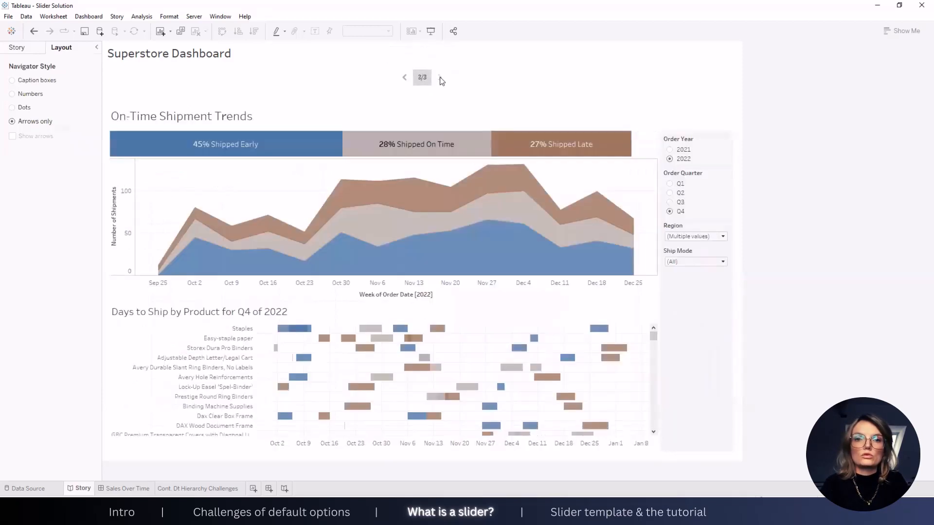
{"action": "left_click", "coordinate": [404, 79]}
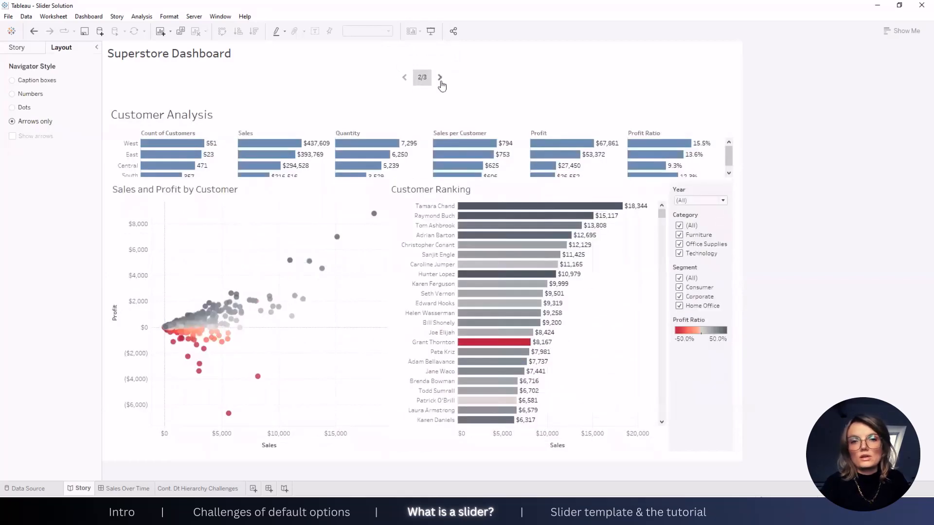
{"action": "left_click", "coordinate": [403, 79]}
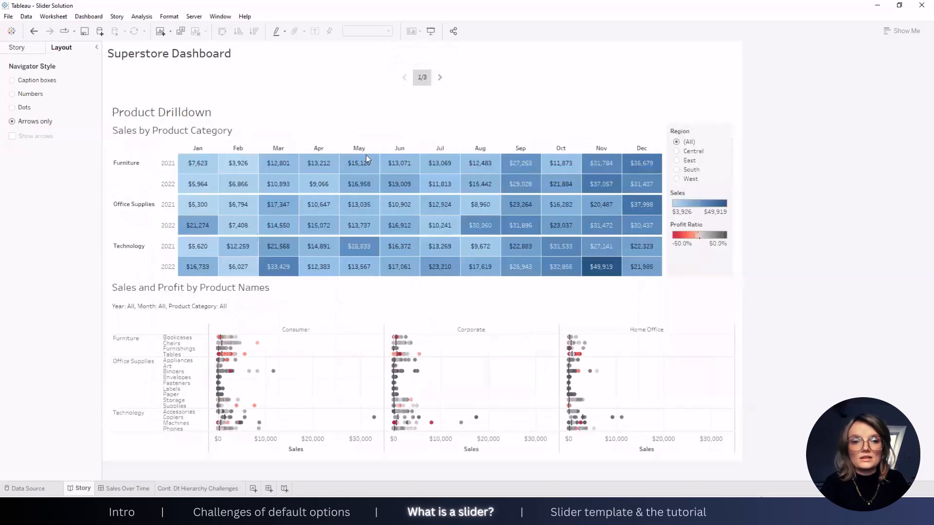
Step: Return to the Sales Over Time dashboard, and switch to the Dwight Schrute's Computer viz on Tableau Public in the browser
{"action": "left_click", "coordinate": [138, 488]}
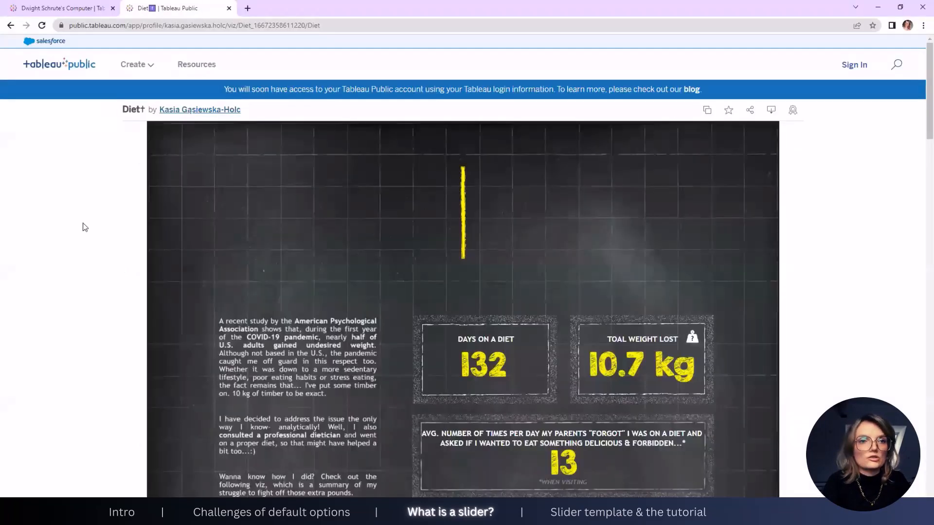
{"action": "left_click", "coordinate": [32, 5]}
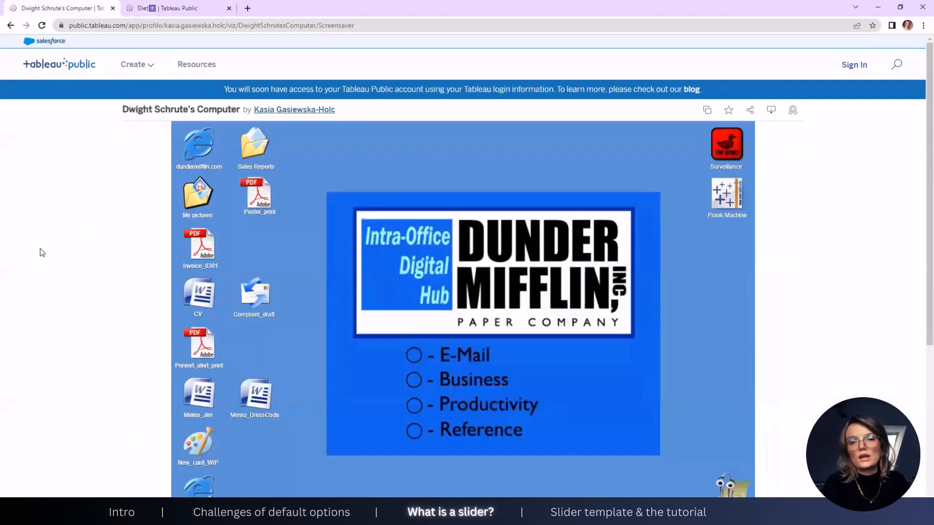
{"action": "scroll", "coordinate": [41, 252], "scroll_direction": "down", "scroll_amount": 2}
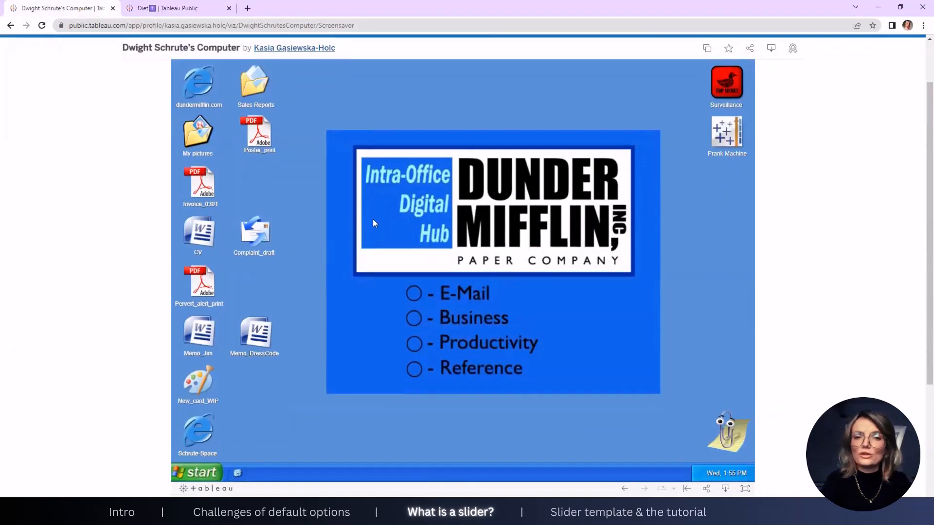
Step: Open the viz's My pictures gallery, page its images forward and back, and close the gallery
{"action": "left_click", "coordinate": [195, 140]}
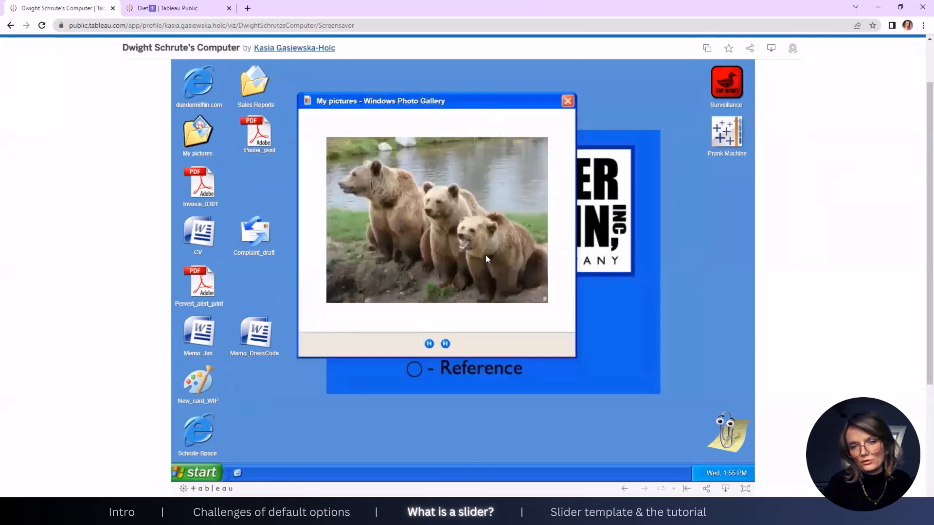
{"action": "left_click", "coordinate": [445, 345]}
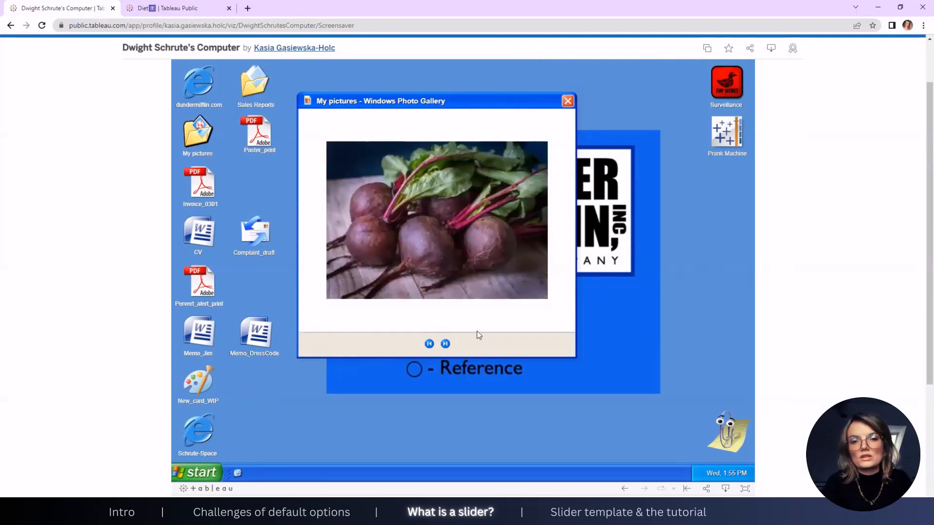
{"action": "left_click", "coordinate": [445, 344]}
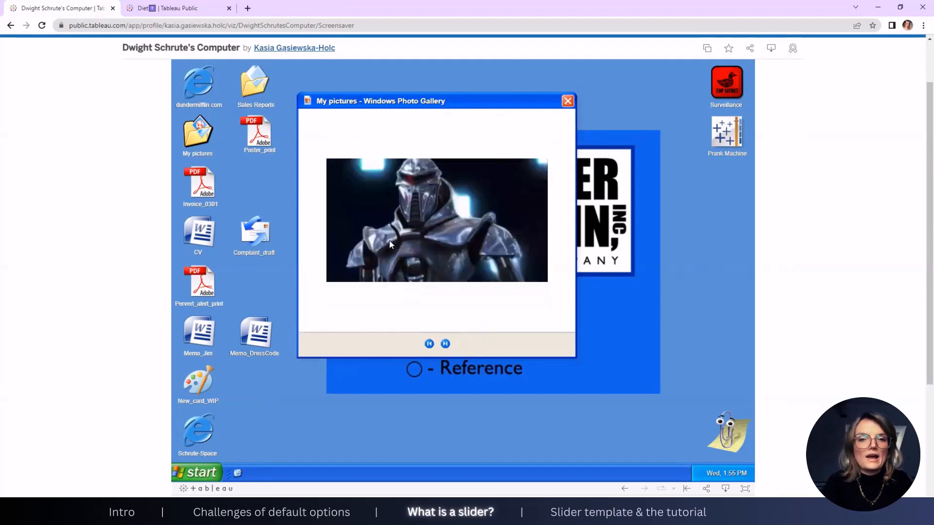
{"action": "left_click", "coordinate": [446, 346]}
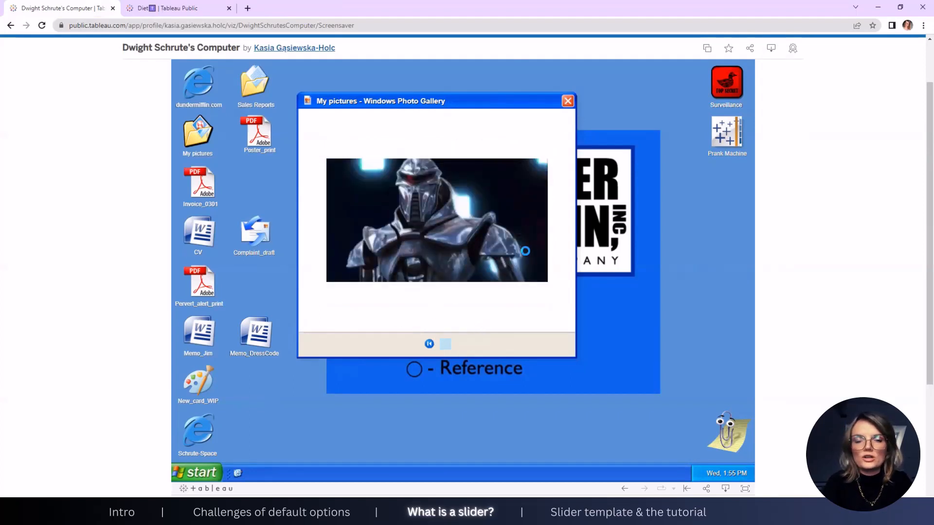
{"action": "left_click", "coordinate": [430, 344]}
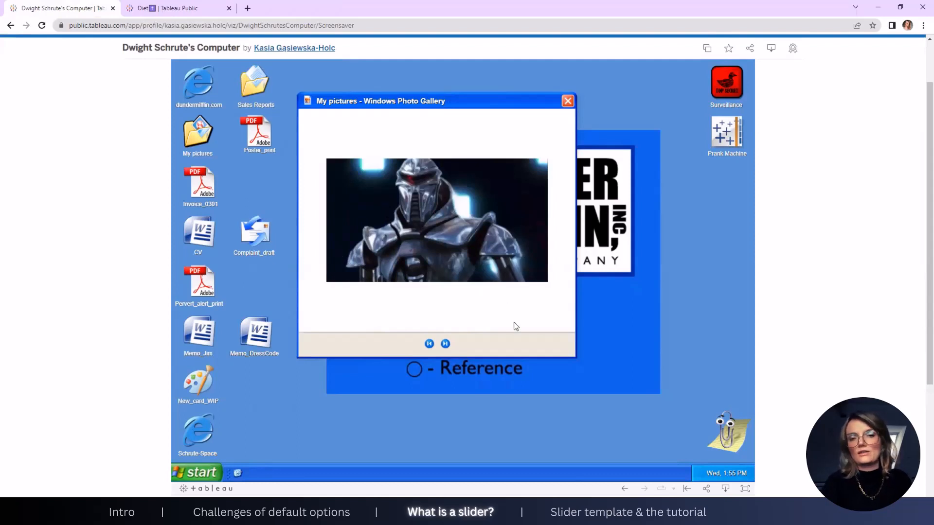
{"action": "left_click", "coordinate": [446, 345]}
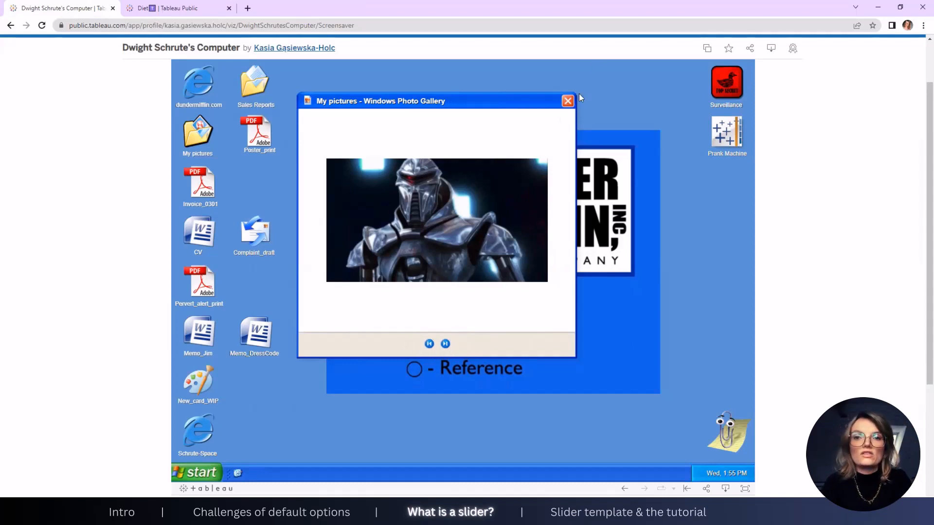
{"action": "left_click", "coordinate": [567, 100]}
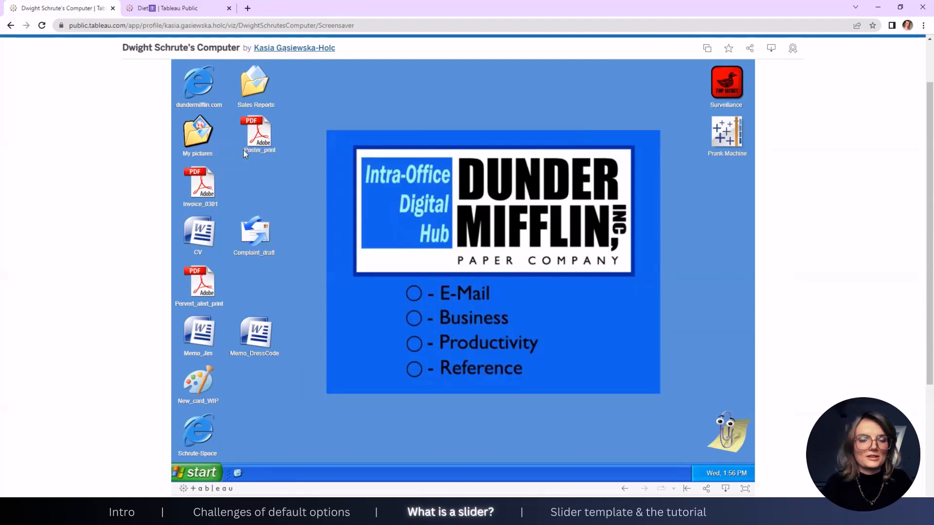
Step: Switch to the Diet viz and examine the timeline slider above the weight-loss chart and the slider in the meal comparison
{"action": "left_click", "coordinate": [180, 9]}
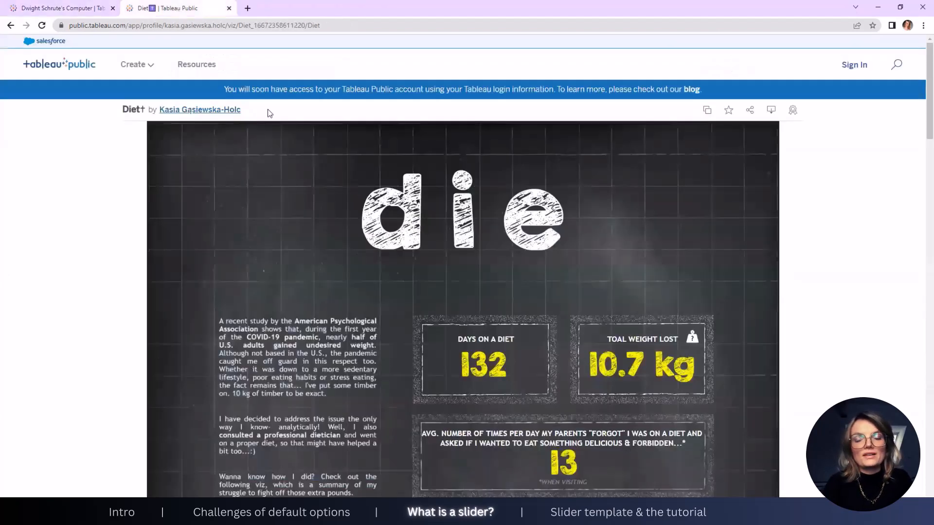
{"action": "scroll", "coordinate": [142, 331], "scroll_direction": "down", "scroll_amount": 2}
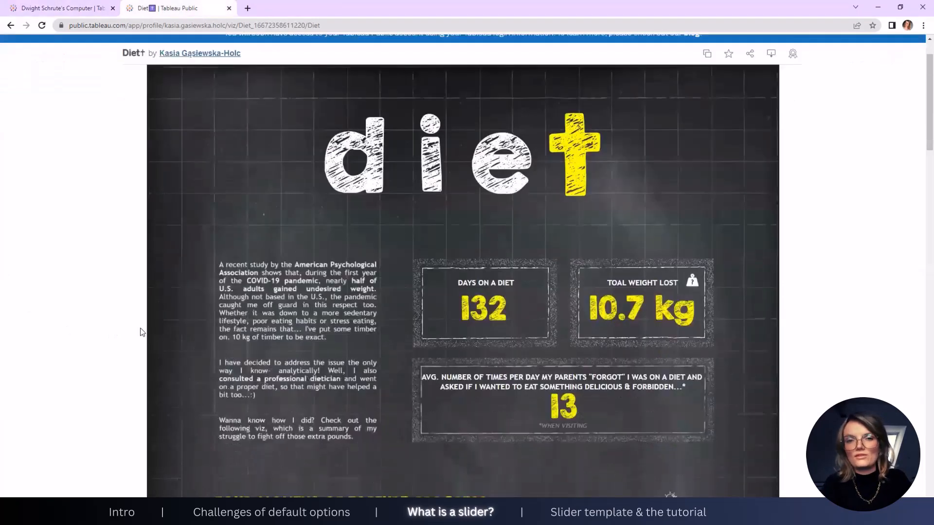
{"action": "scroll", "coordinate": [230, 335], "scroll_direction": "down", "scroll_amount": 5}
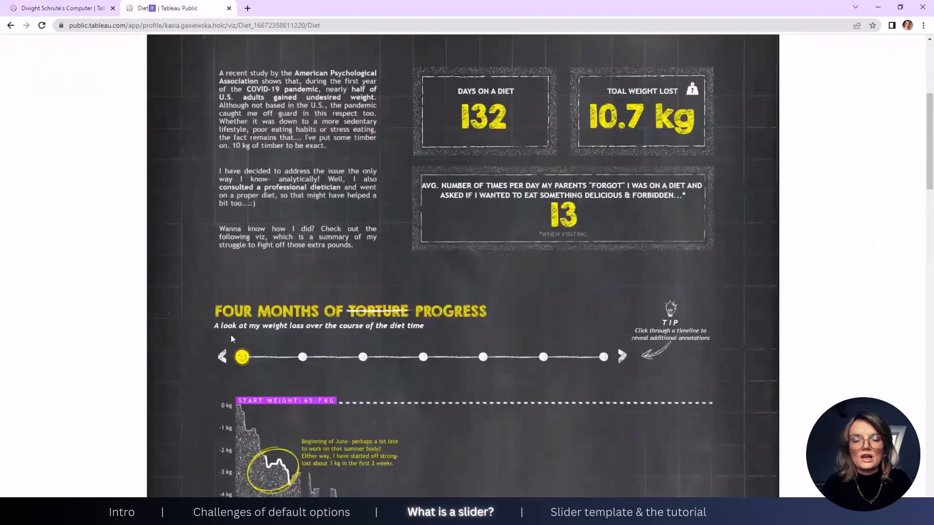
{"action": "scroll", "coordinate": [231, 337], "scroll_direction": "up", "scroll_amount": 2}
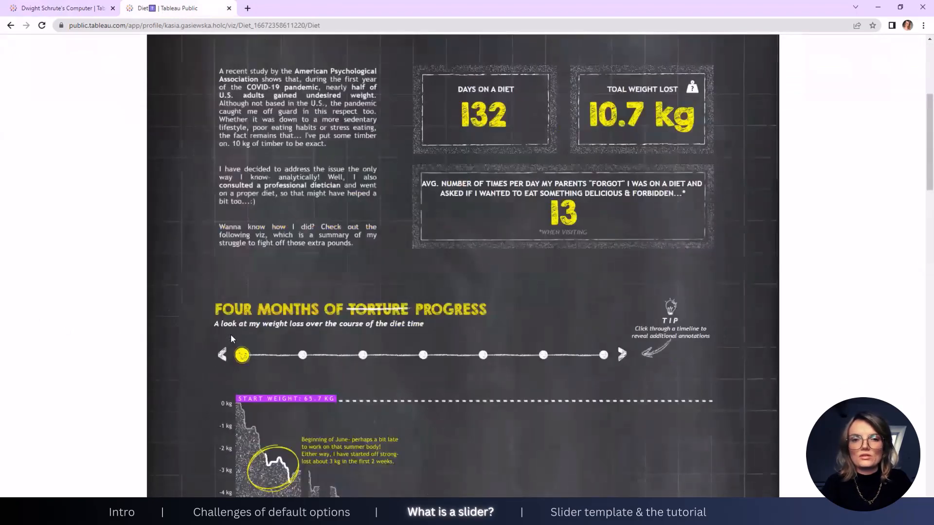
{"action": "scroll", "coordinate": [230, 336], "scroll_direction": "down", "scroll_amount": 4}
{"action": "scroll", "coordinate": [677, 306], "scroll_direction": "down", "scroll_amount": 4}
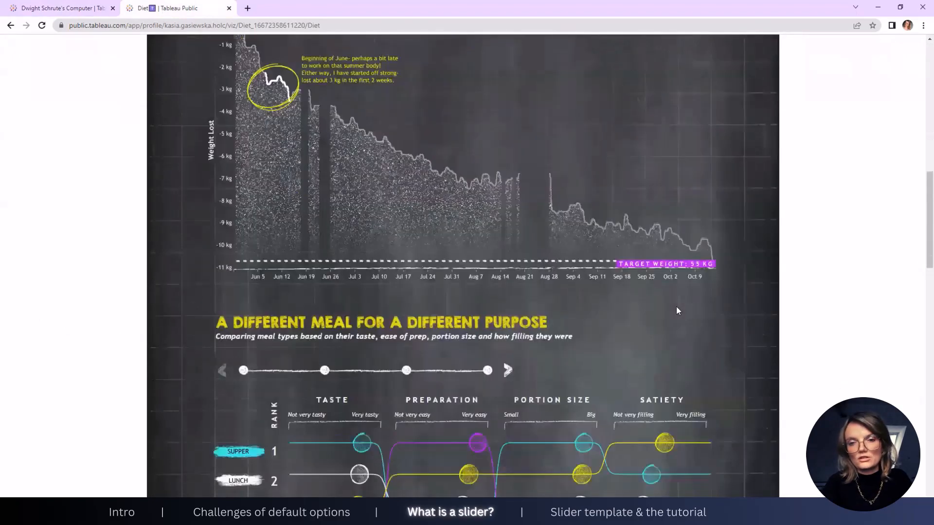
{"action": "scroll", "coordinate": [676, 306], "scroll_direction": "up", "scroll_amount": 1}
{"action": "scroll", "coordinate": [676, 307], "scroll_direction": "up", "scroll_amount": 5}
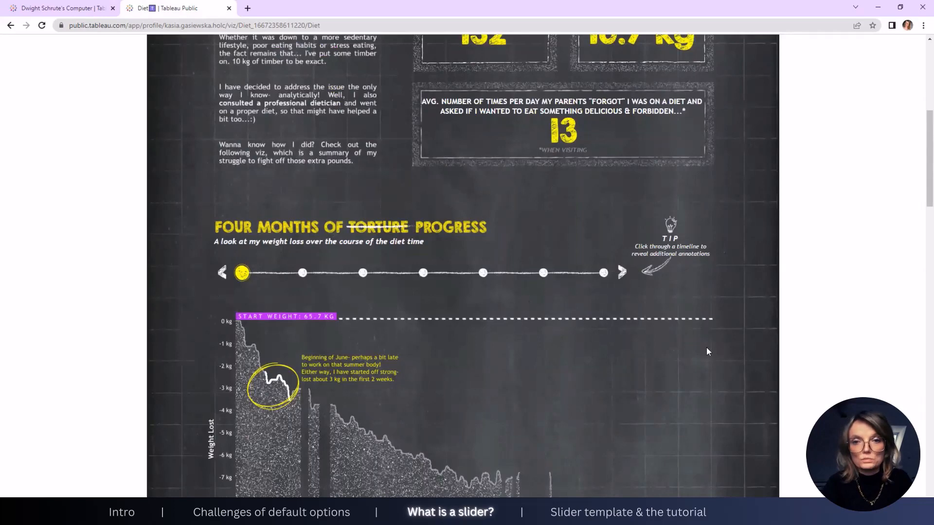
Step: Advance the Diet weight-loss timeline through its annotations to the last point, and view the meal comparison section
{"action": "scroll", "coordinate": [681, 417], "scroll_direction": "down", "scroll_amount": 2}
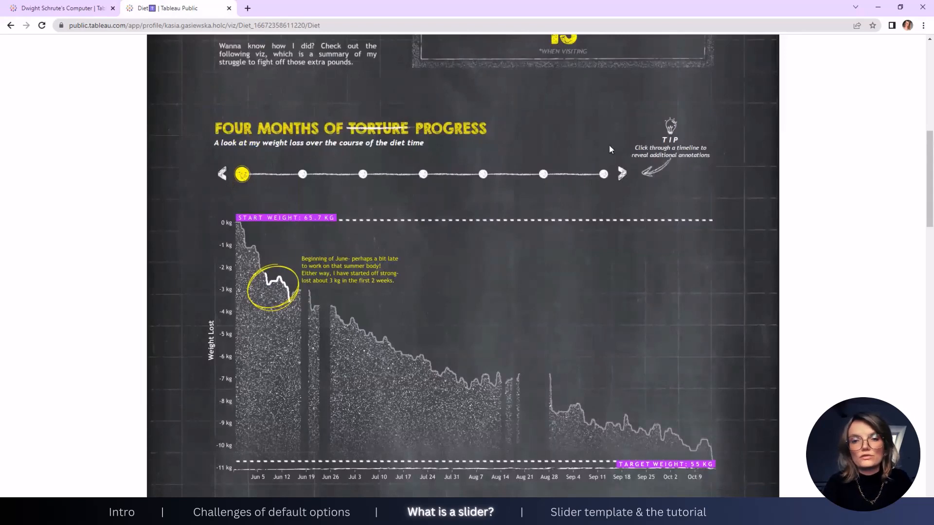
{"action": "left_click", "coordinate": [624, 175]}
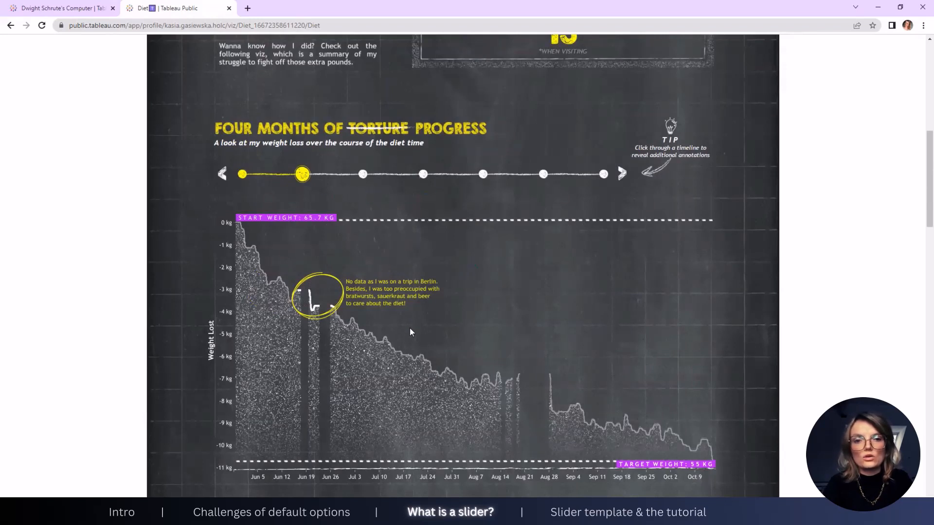
{"action": "left_click", "coordinate": [433, 348]}
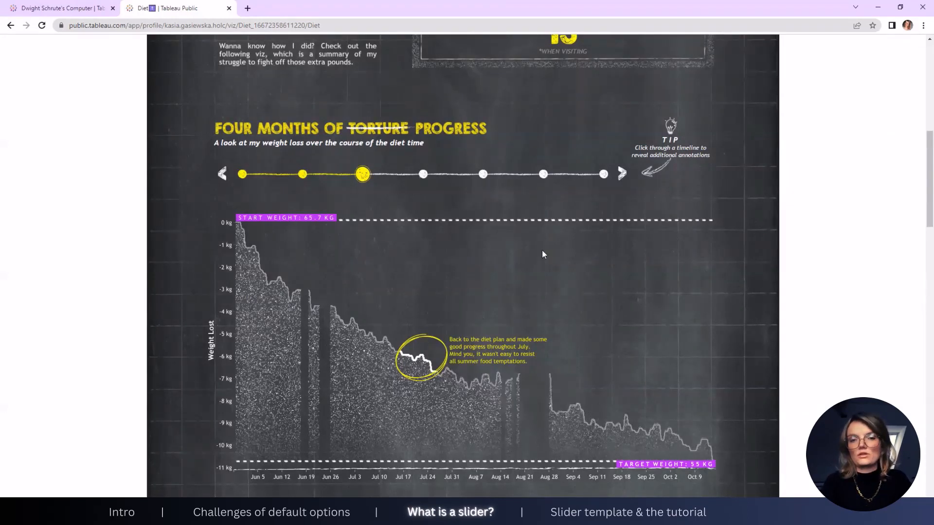
{"action": "left_click", "coordinate": [623, 173]}
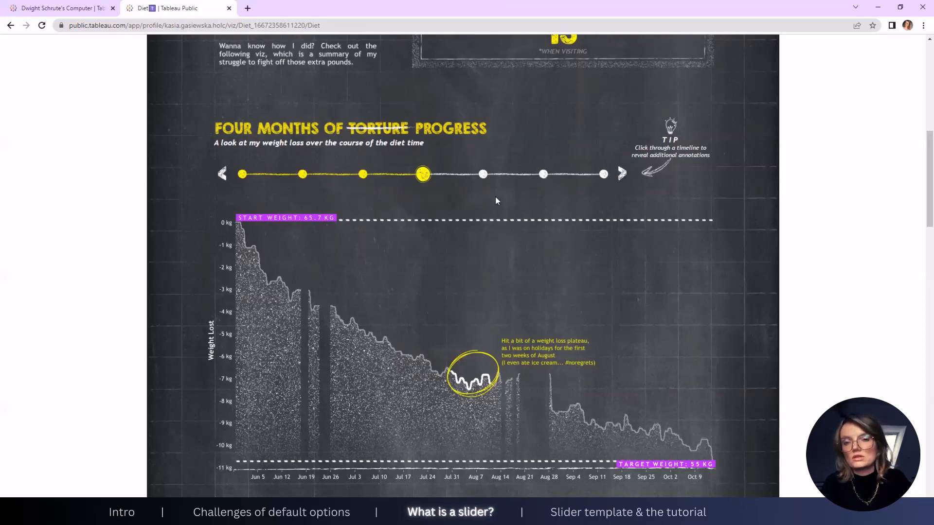
{"action": "left_click", "coordinate": [603, 174]}
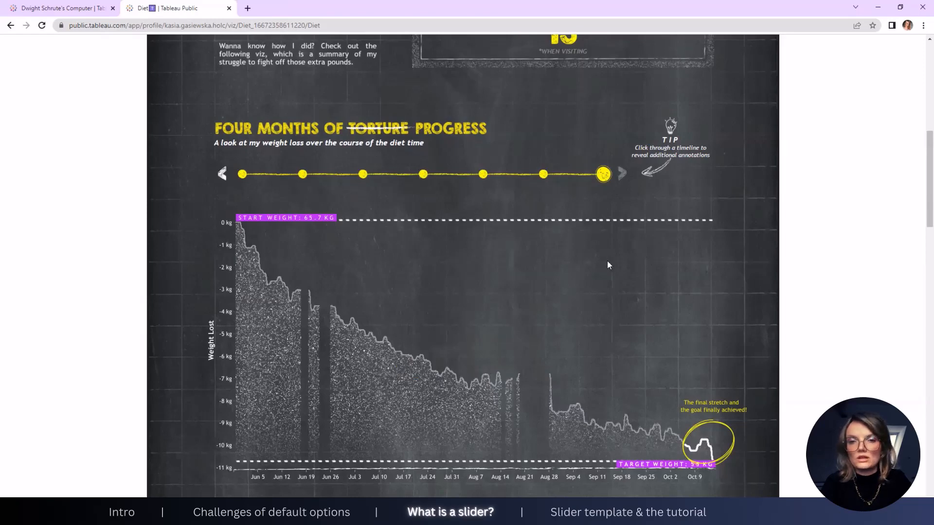
{"action": "scroll", "coordinate": [615, 321], "scroll_direction": "down", "scroll_amount": 1}
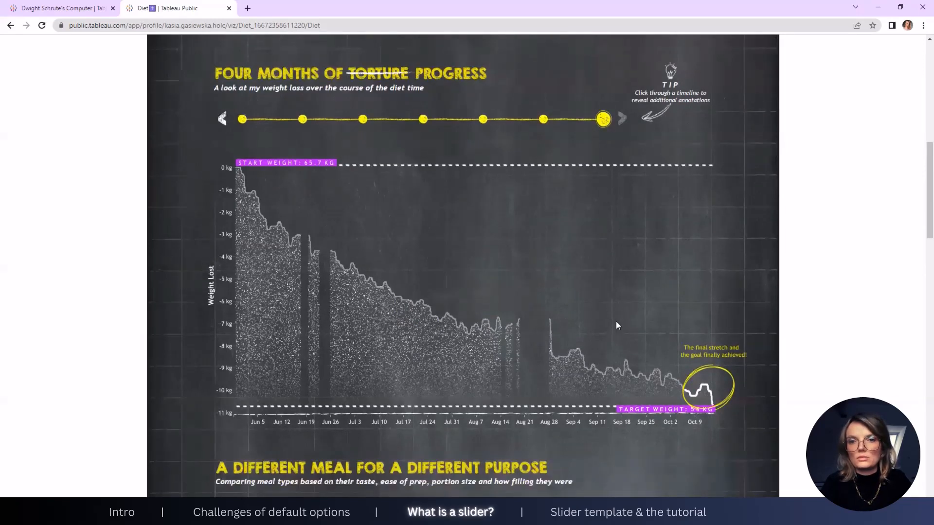
{"action": "scroll", "coordinate": [617, 325], "scroll_direction": "down", "scroll_amount": 3}
{"action": "scroll", "coordinate": [617, 325], "scroll_direction": "down", "scroll_amount": 4}
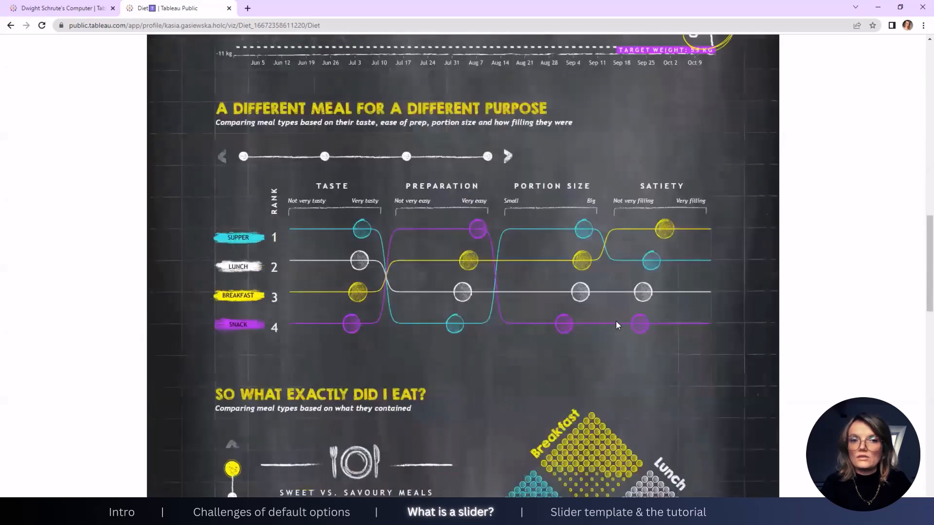
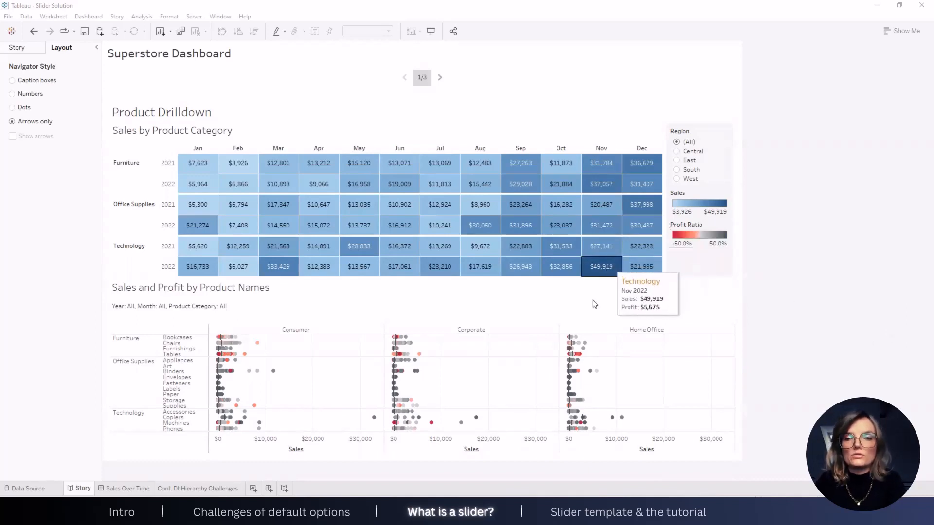
Step: Switch back to the Slider Solution workbook in Tableau and compare the Sales Over Time dashboard with the Cont. Dt Hierarchy Challenges sheet
{"action": "left_click", "coordinate": [127, 489]}
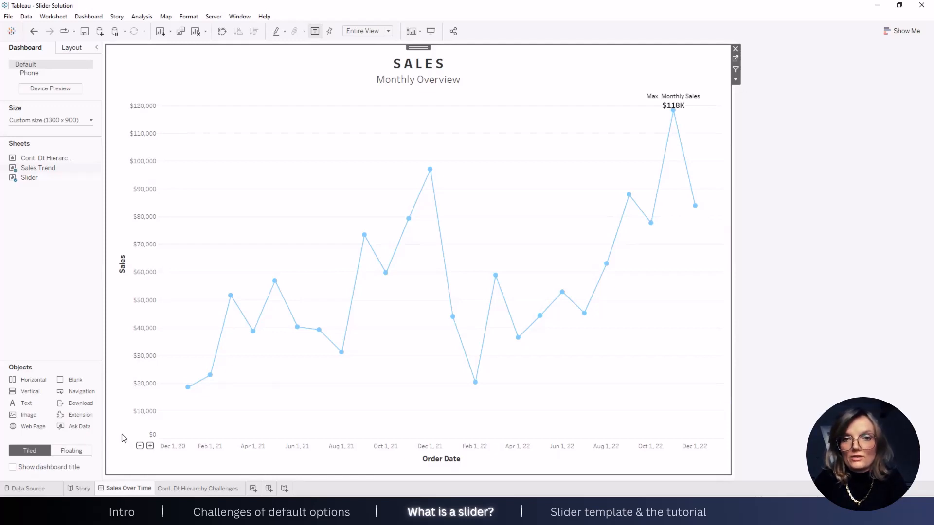
{"action": "mouse_move", "coordinate": [677, 122]}
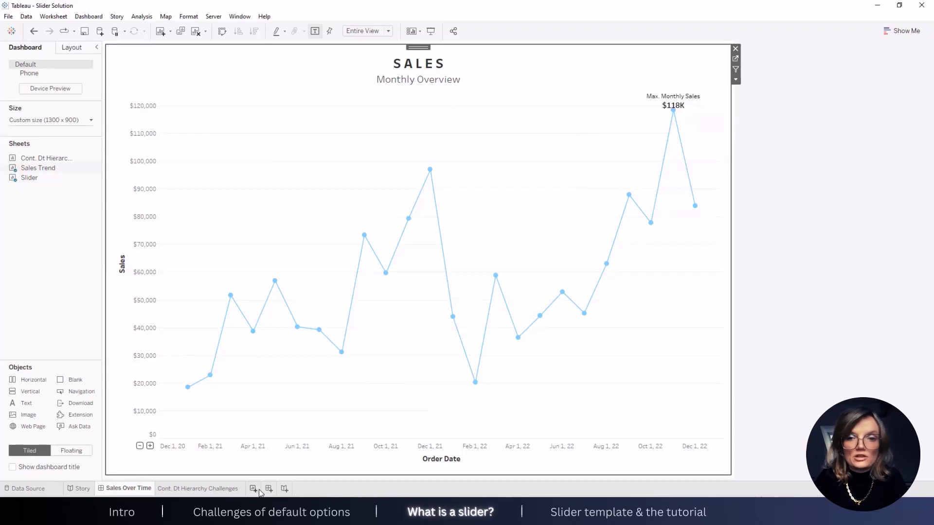
{"action": "left_click", "coordinate": [229, 490]}
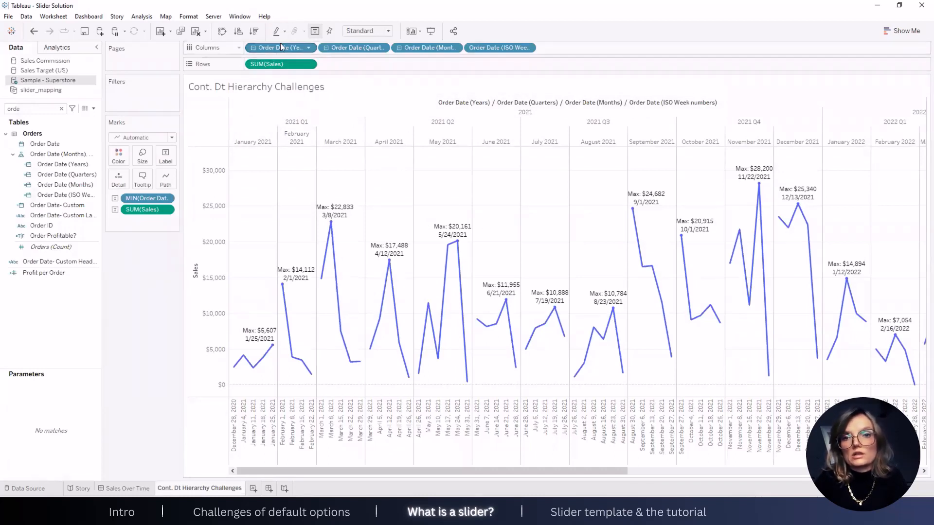
{"action": "left_click", "coordinate": [120, 488]}
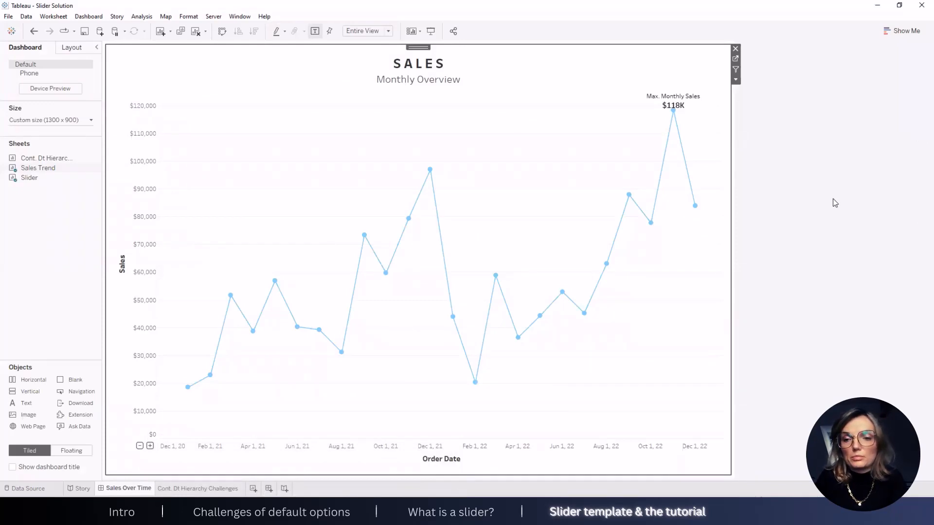
{"action": "mouse_move", "coordinate": [651, 223]}
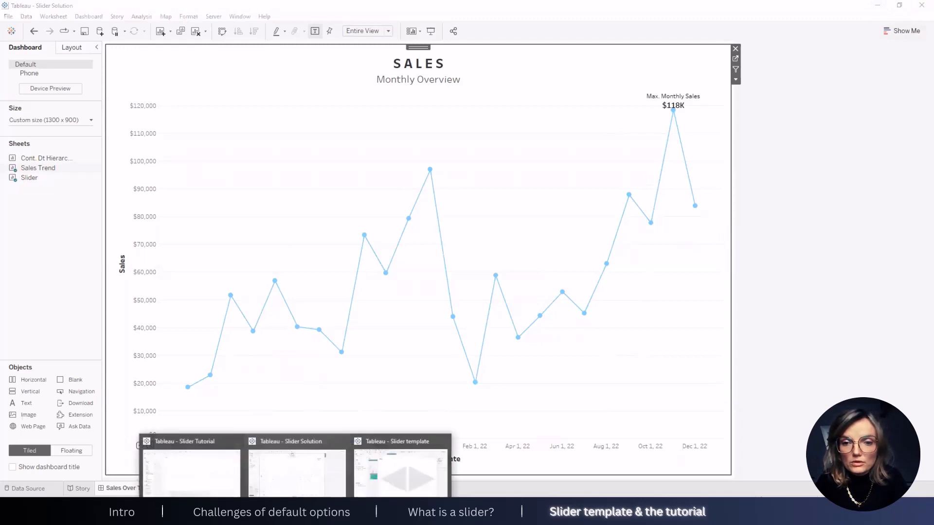
Step: Switch to the Slider Tutorial workbook and enlarge the caption area listing the steps on the Sales Trend sheet
{"action": "left_click", "coordinate": [189, 467]}
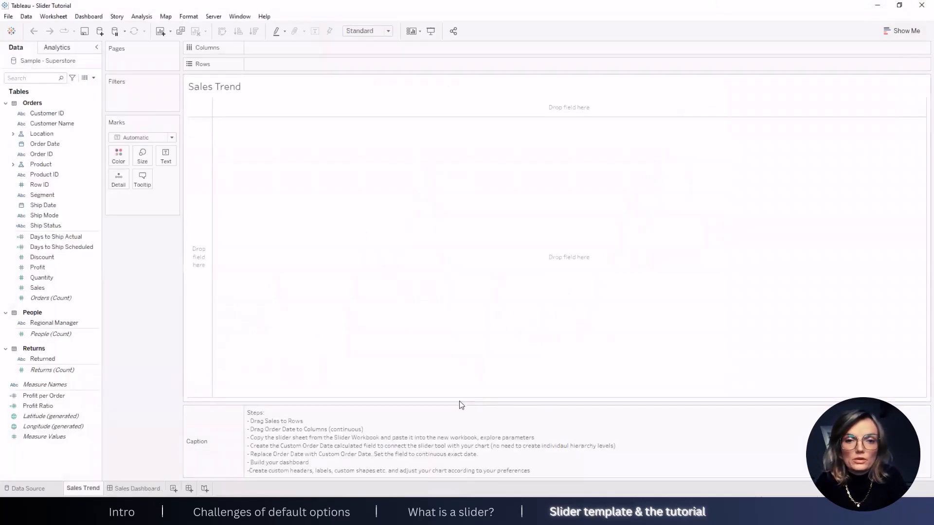
{"action": "left_click_drag", "start_coordinate": [453, 400], "coordinate": [446, 375]}
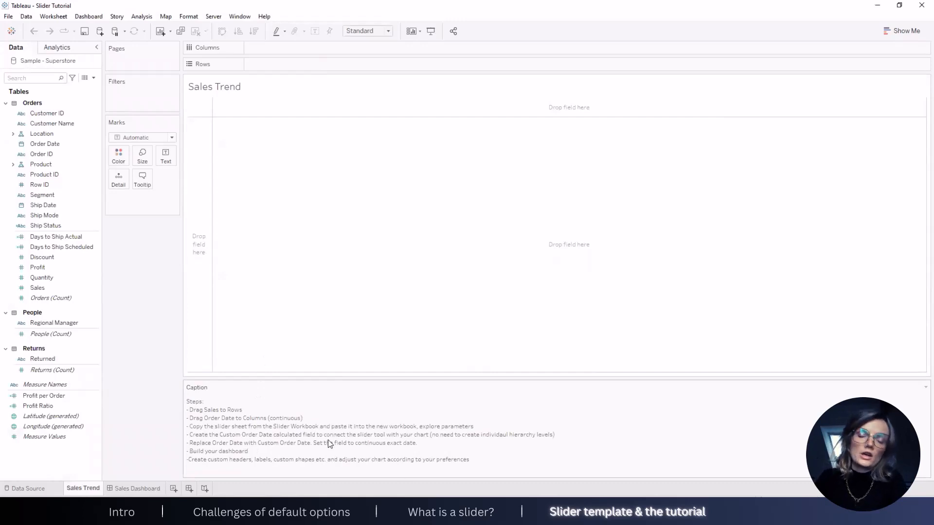
Step: Find the Sales field and add it to Rows on the Sales Trend sheet
{"action": "left_click", "coordinate": [20, 79]}
{"action": "type", "text": "sale"}
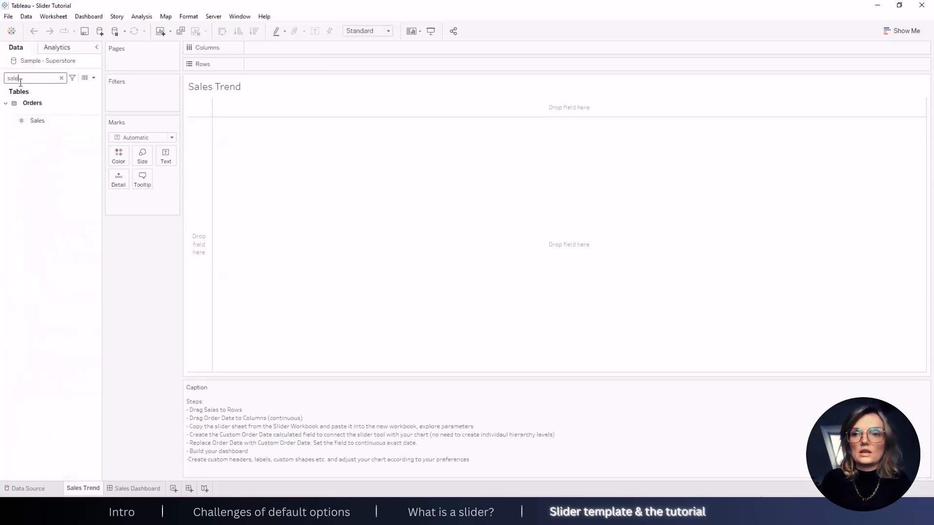
{"action": "left_click_drag", "start_coordinate": [38, 121], "coordinate": [296, 63]}
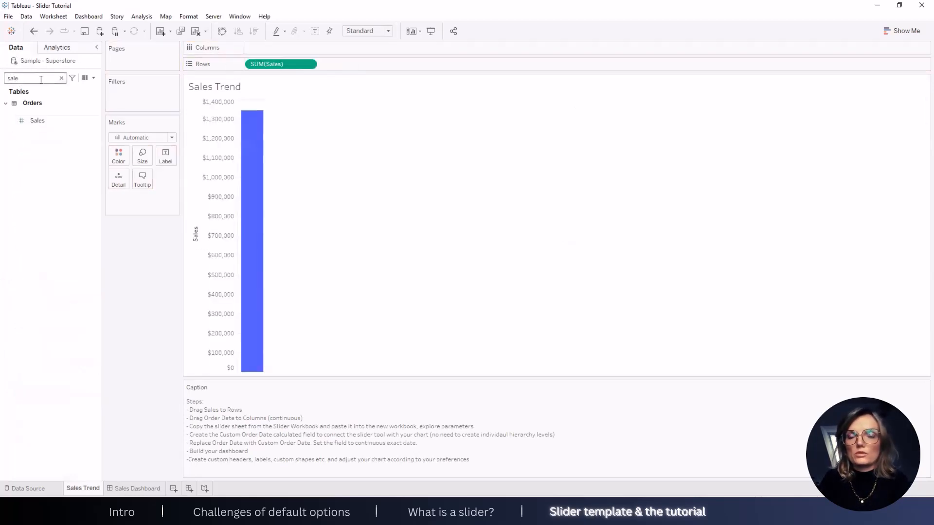
Step: Find the Order Date field, add it to Columns, and set it to continuous Month
{"action": "key", "text": "BackSpace"}
{"action": "key", "text": "BackSpace"}
{"action": "key", "text": "BackSpace"}
{"action": "key", "text": "BackSpace"}
{"action": "type", "text": "orde"}
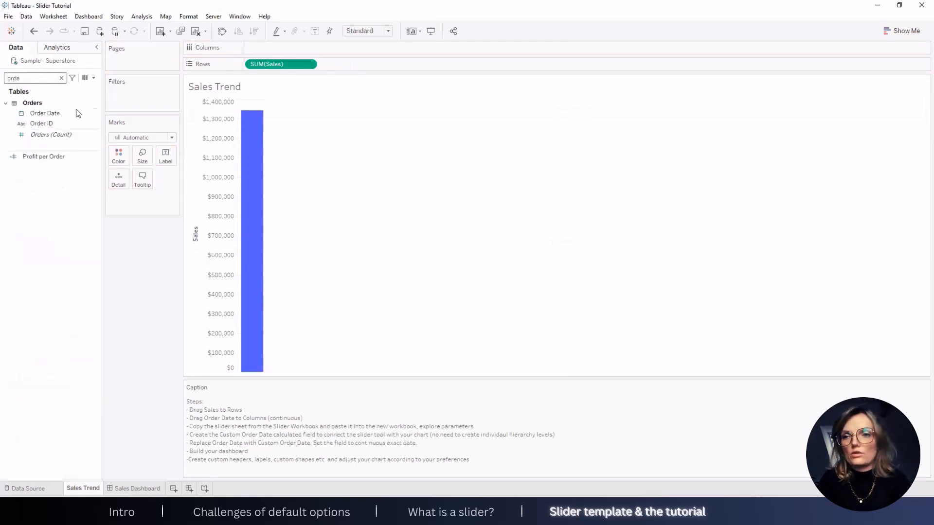
{"action": "left_click_drag", "start_coordinate": [75, 113], "coordinate": [279, 50]}
{"action": "left_click", "coordinate": [309, 48]}
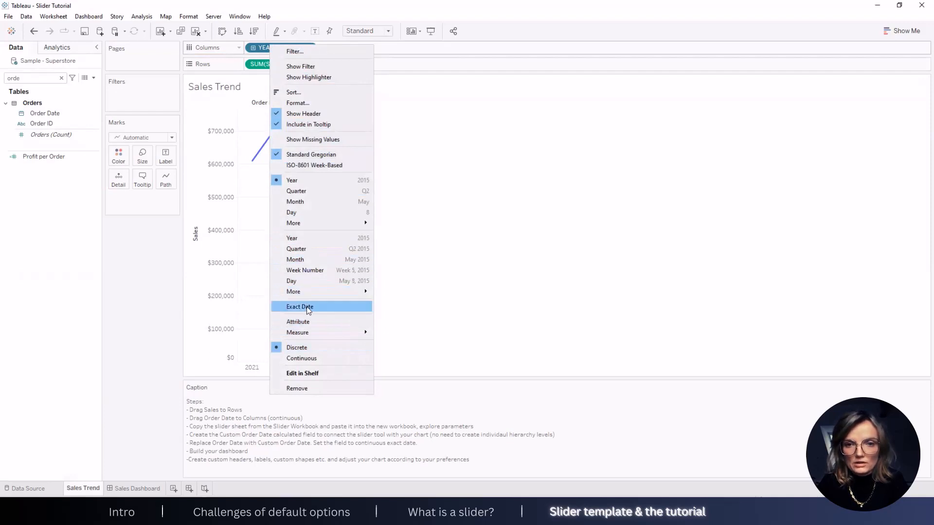
{"action": "left_click", "coordinate": [296, 260]}
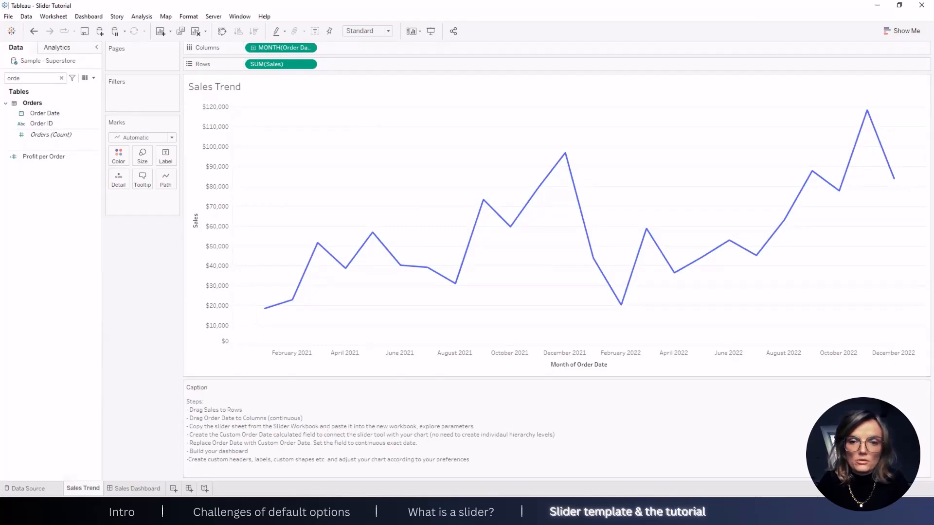
Step: Switch to the Slider template workbook and maximize its window
{"action": "left_click", "coordinate": [296, 517]}
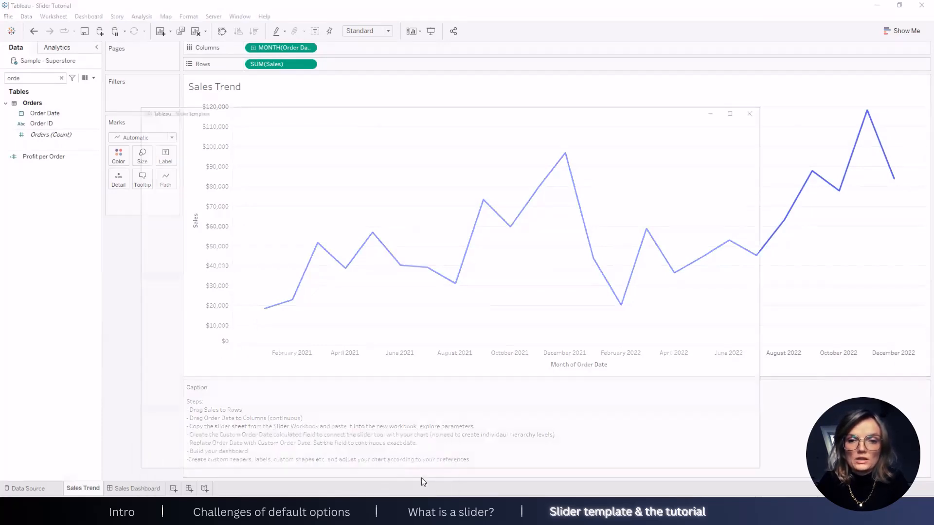
{"action": "left_click", "coordinate": [421, 477]}
{"action": "double_click", "coordinate": [679, 48]}
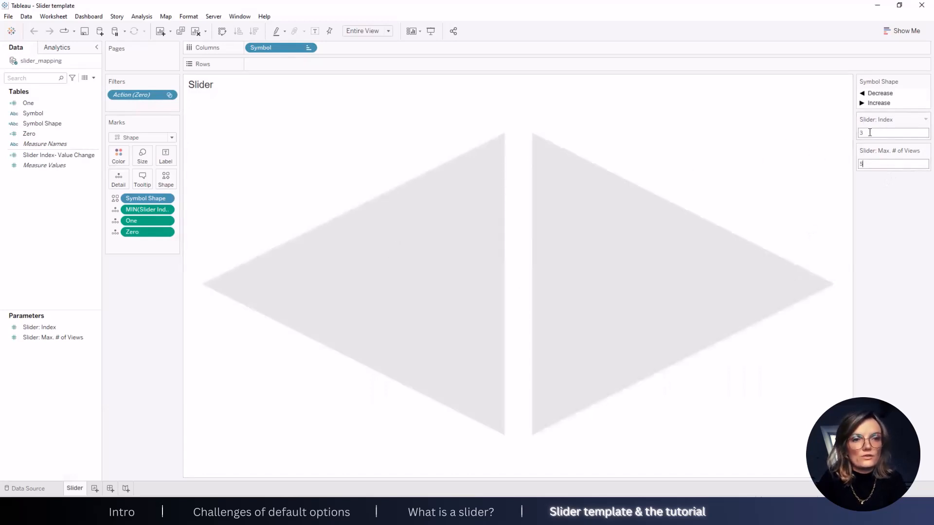
Step: Test the slider arrows by stepping Slider: Index up to 5 and back down to 0
{"action": "left_click", "coordinate": [580, 300]}
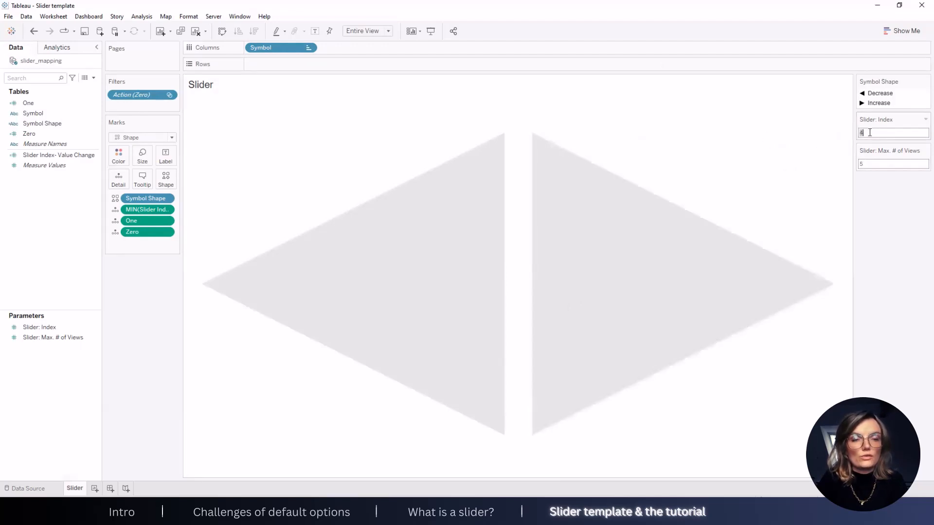
{"action": "left_click", "coordinate": [615, 276]}
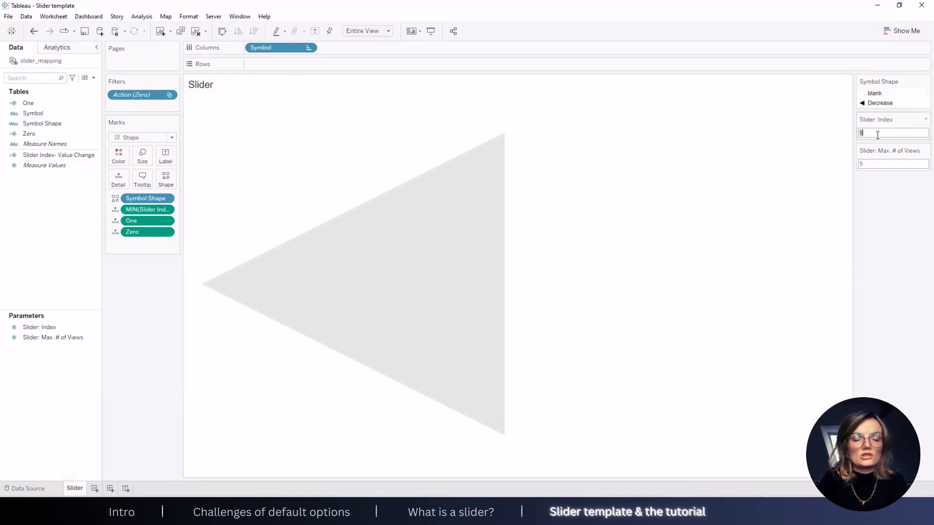
{"action": "left_click", "coordinate": [414, 310]}
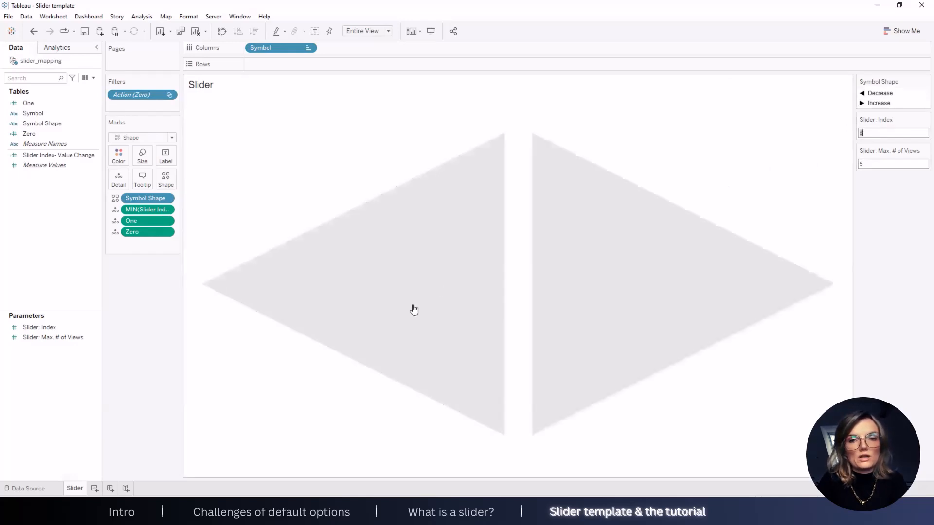
{"action": "left_click", "coordinate": [414, 310]}
{"action": "left_click", "coordinate": [414, 310]}
{"action": "left_click", "coordinate": [413, 310]}
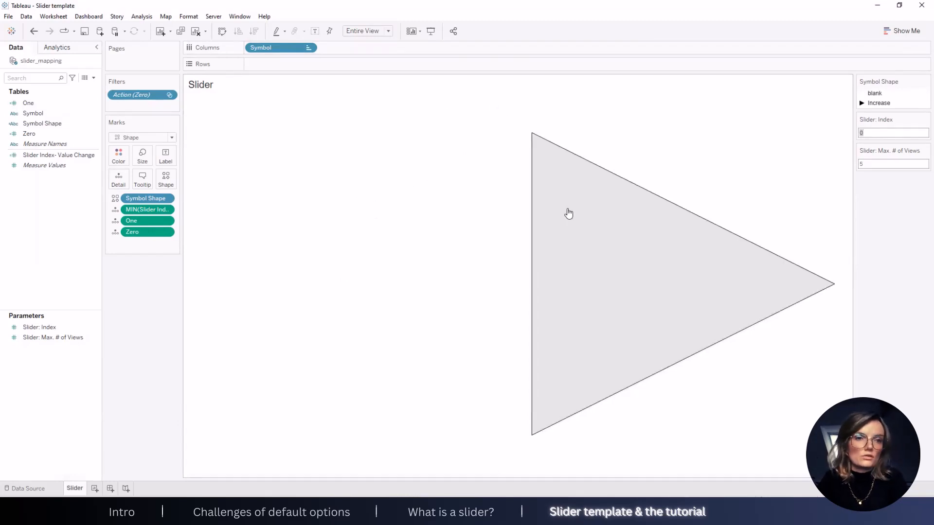
Step: Set Slider: Max. # of Views to 7, and step Slider: Index up to 7 and back down to 3
{"action": "left_click", "coordinate": [872, 164]}
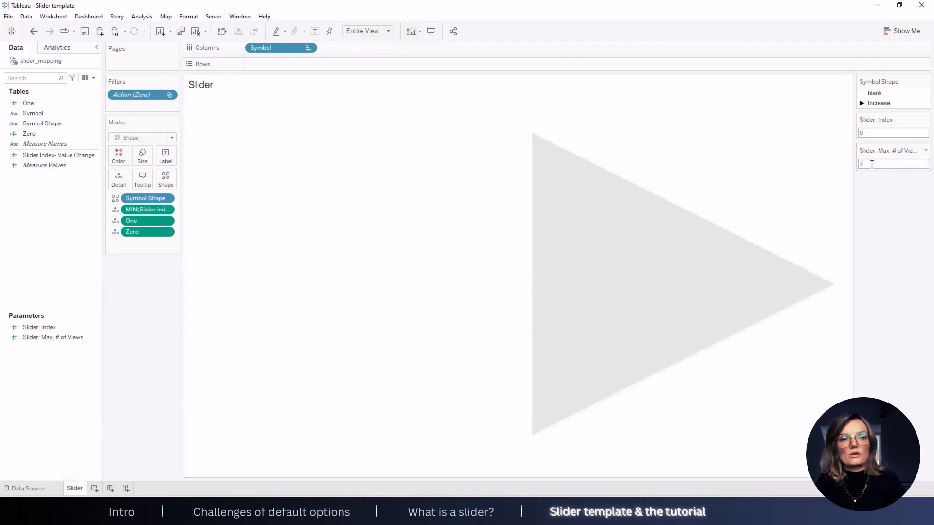
{"action": "type", "text": "7"}
{"action": "left_click", "coordinate": [697, 260]}
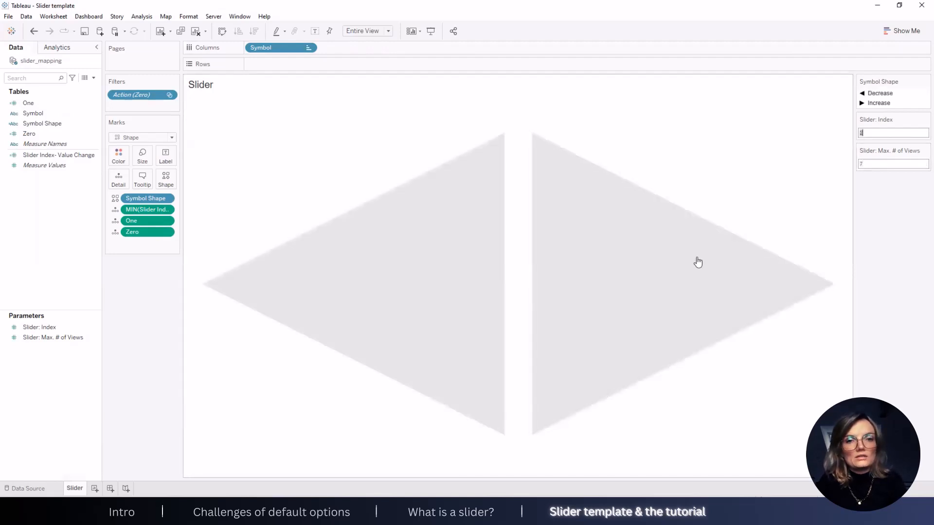
{"action": "left_click", "coordinate": [698, 262]}
{"action": "left_click", "coordinate": [698, 263]}
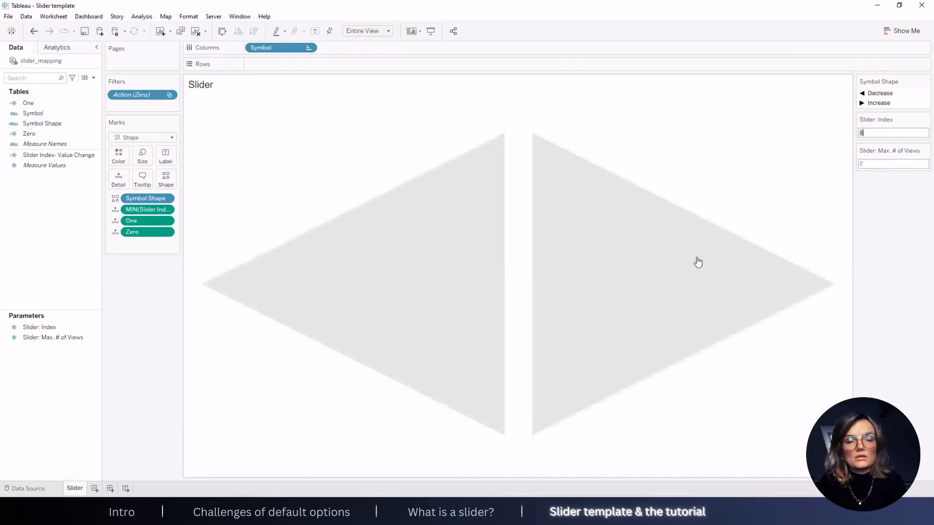
{"action": "left_click", "coordinate": [698, 262]}
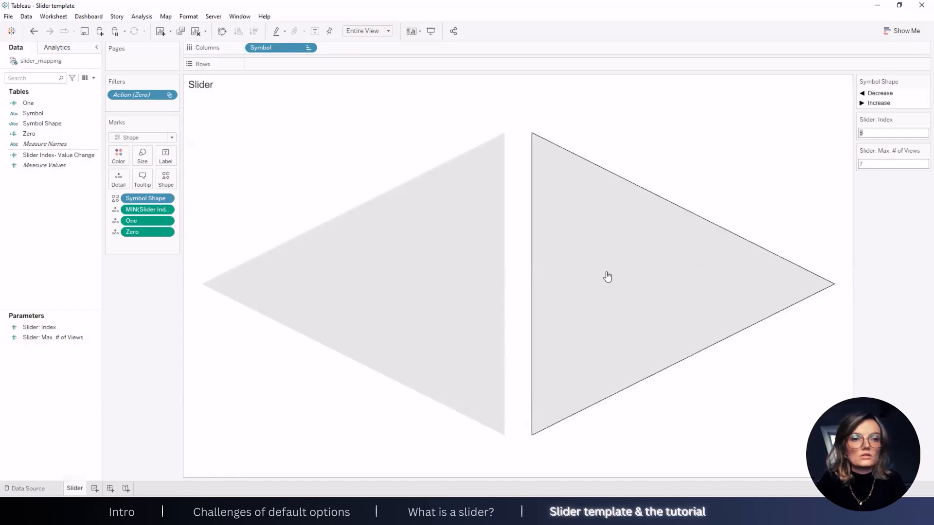
{"action": "left_click", "coordinate": [671, 279]}
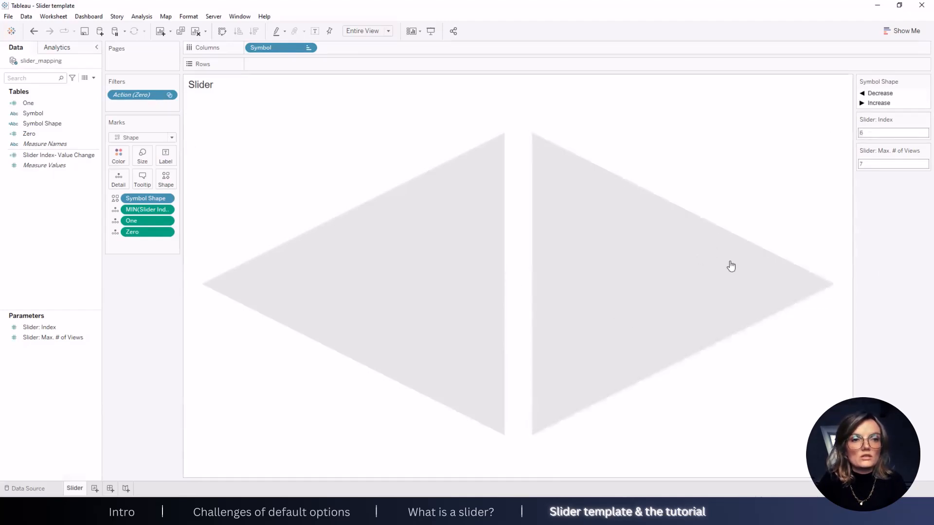
{"action": "left_click", "coordinate": [635, 287]}
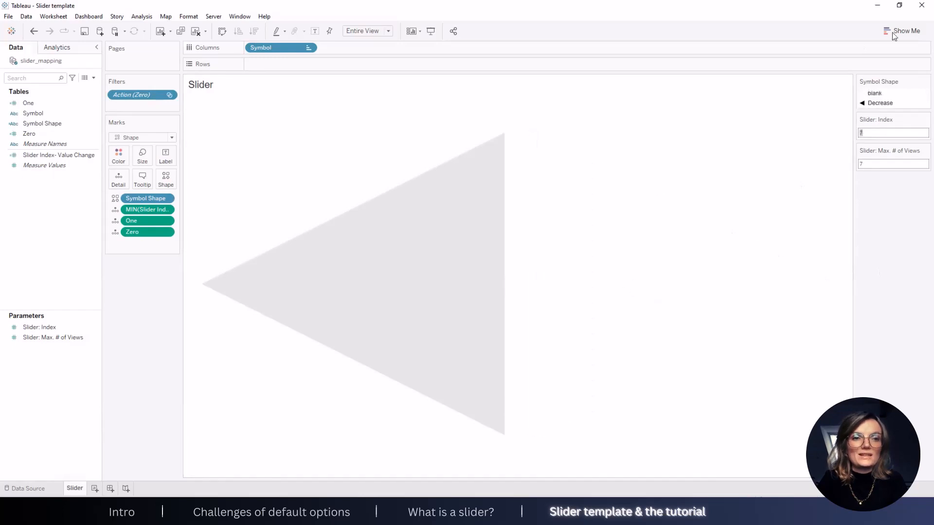
{"action": "left_click", "coordinate": [325, 316]}
{"action": "left_click", "coordinate": [325, 314]}
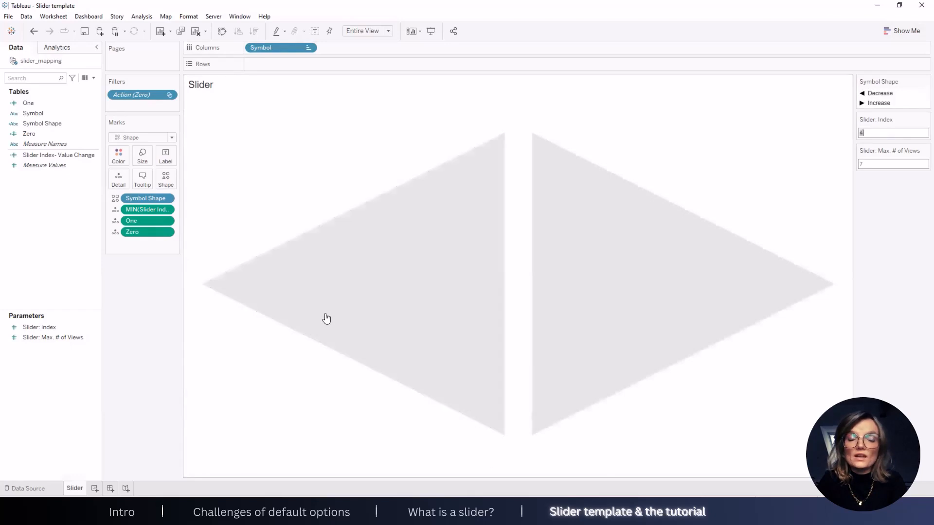
{"action": "left_click", "coordinate": [427, 258]}
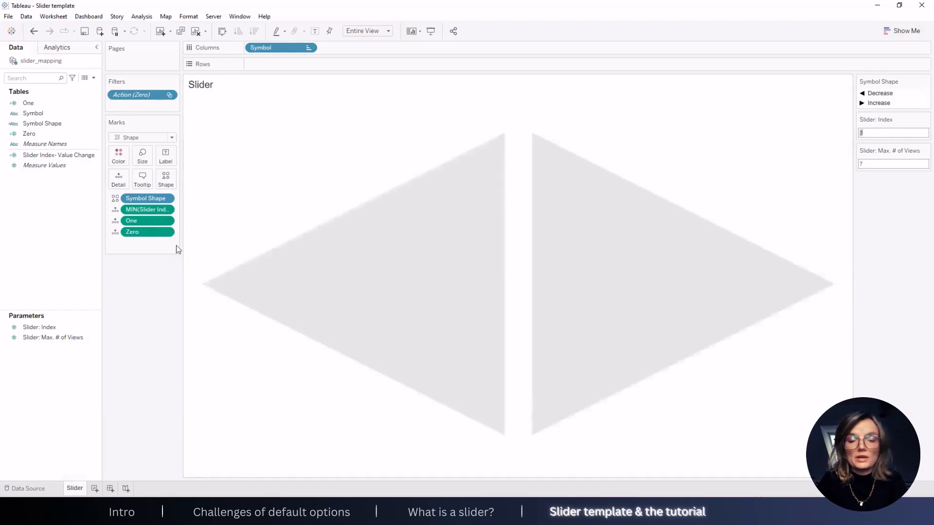
Step: Copy the Slider sheet from the template workbook and paste it into the Slider Tutorial workbook
{"action": "right_click", "coordinate": [73, 487]}
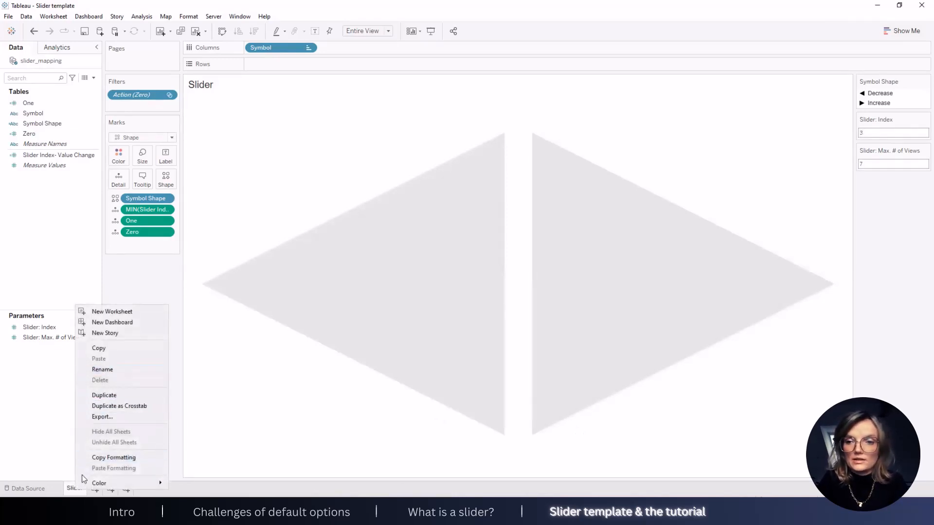
{"action": "left_click", "coordinate": [113, 350]}
{"action": "left_click", "coordinate": [296, 516]}
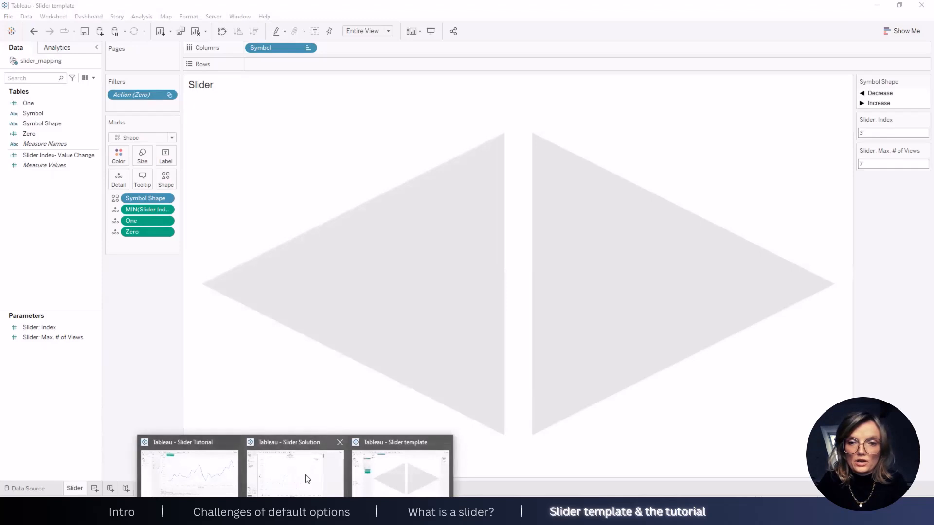
{"action": "left_click", "coordinate": [207, 480]}
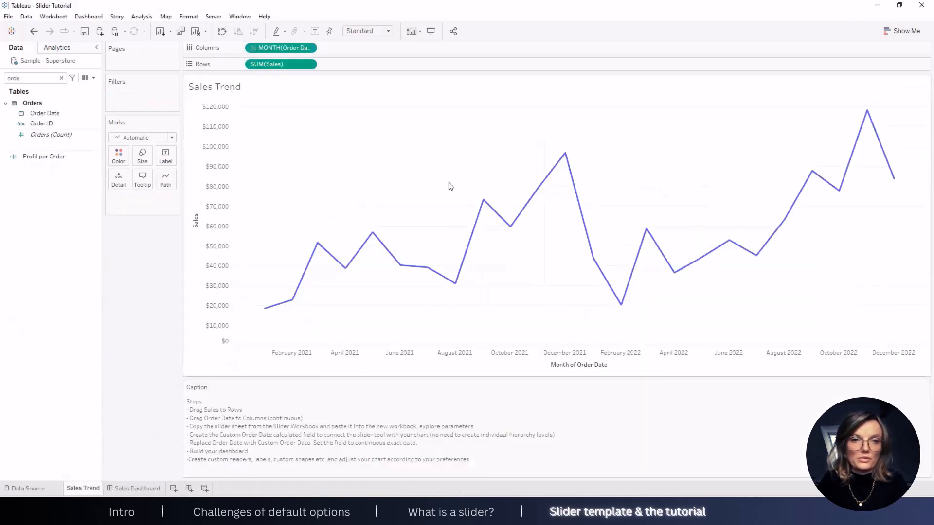
{"action": "right_click", "coordinate": [90, 493]}
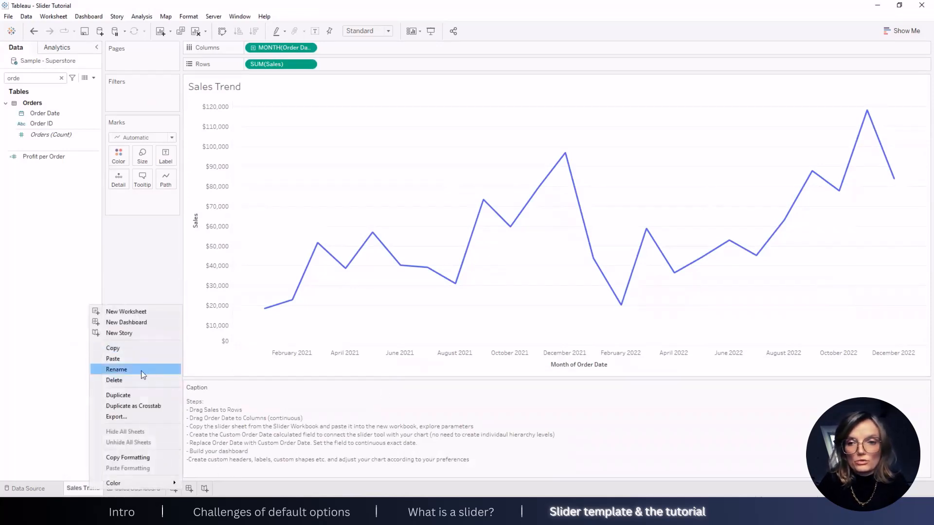
{"action": "left_click", "coordinate": [122, 363]}
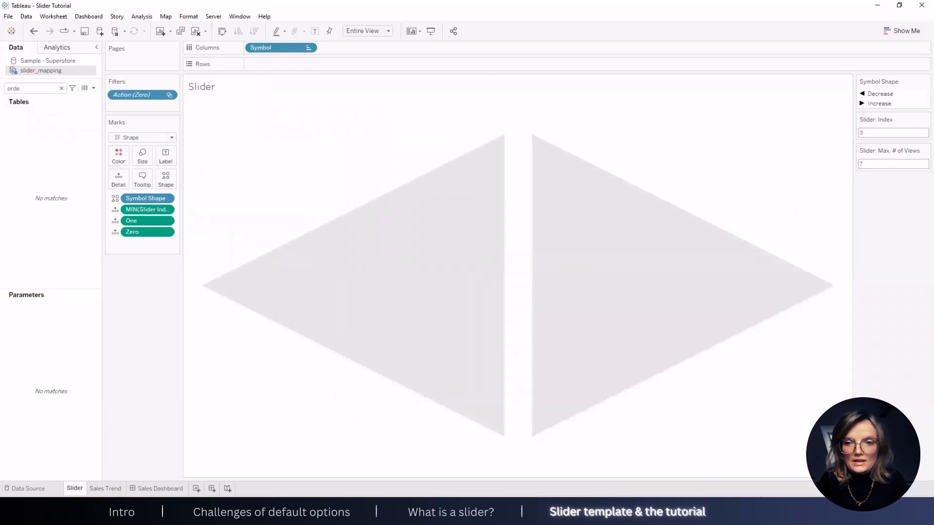
Step: Compare the pasted Slider sheet with the Sales Trend sheet, ending on Sales Trend
{"action": "left_click", "coordinate": [115, 490]}
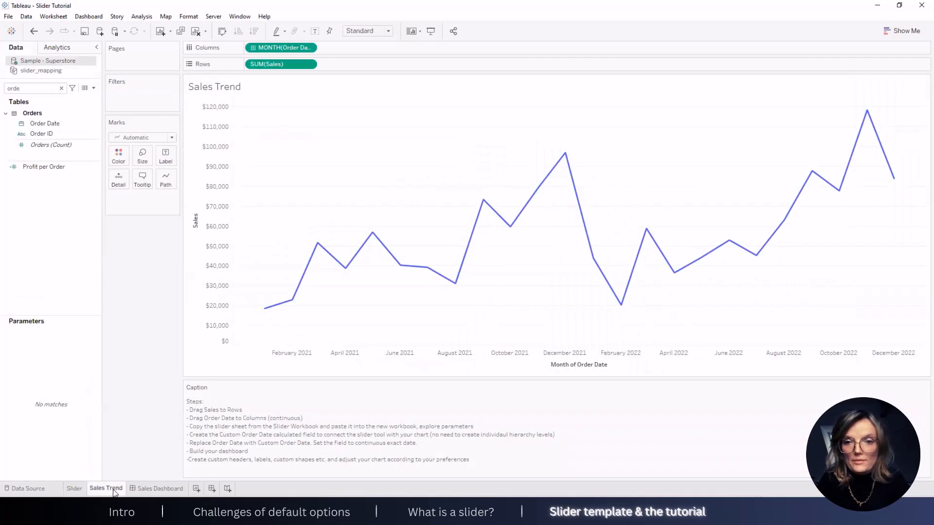
{"action": "left_click", "coordinate": [78, 489]}
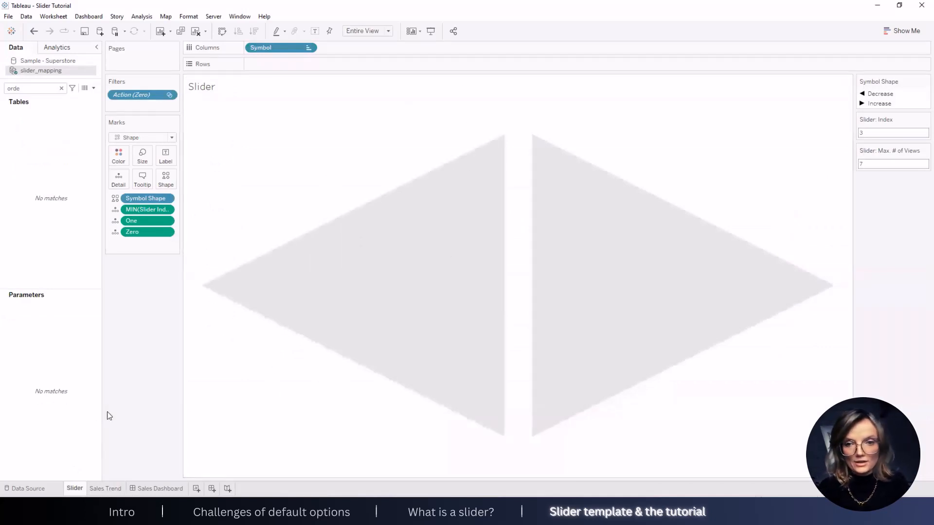
{"action": "left_click", "coordinate": [101, 489]}
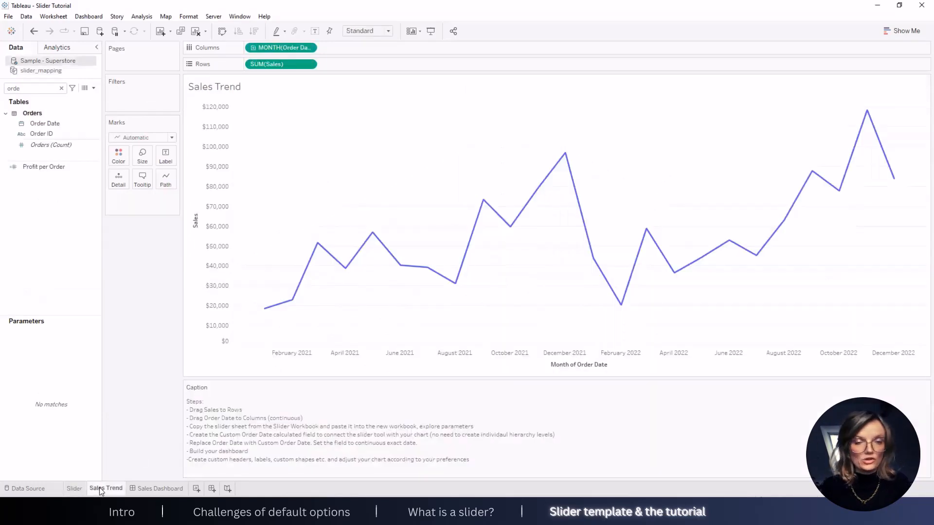
{"action": "left_click", "coordinate": [74, 490]}
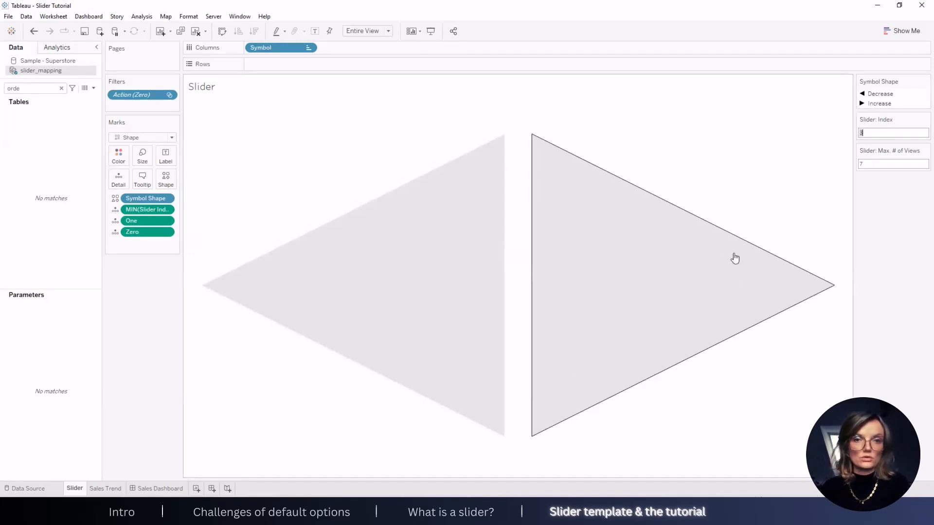
{"action": "left_click", "coordinate": [113, 487]}
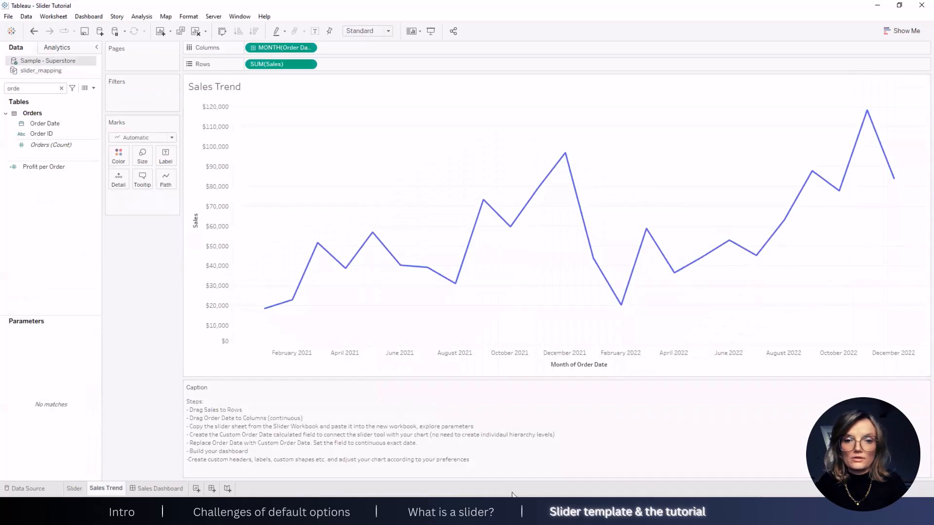
Step: Create the calculated field Custom Order Date, truncating Order Date by Slider: Index: 0 year, 1 quarter, 2 month, 3 iso-week, 4 day
{"action": "left_click", "coordinate": [512, 511]}
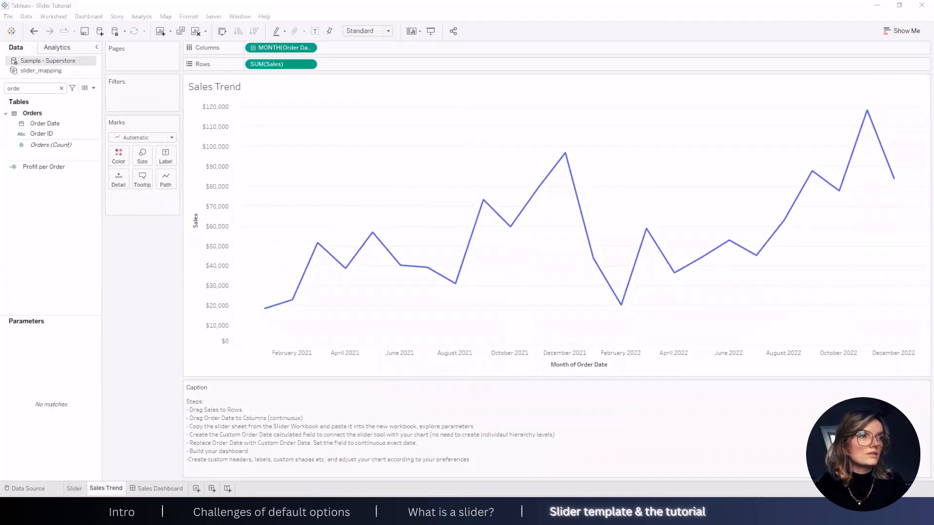
{"action": "left_click", "coordinate": [94, 88]}
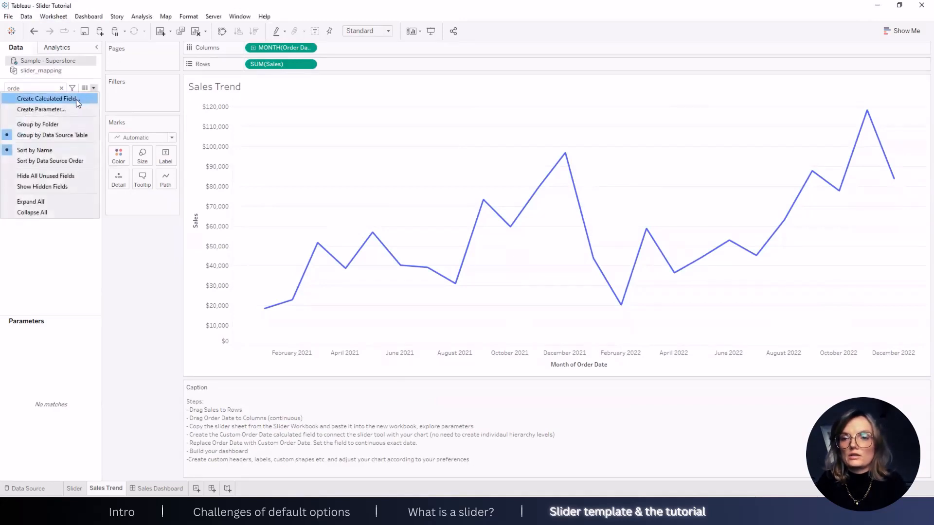
{"action": "left_click", "coordinate": [76, 99]}
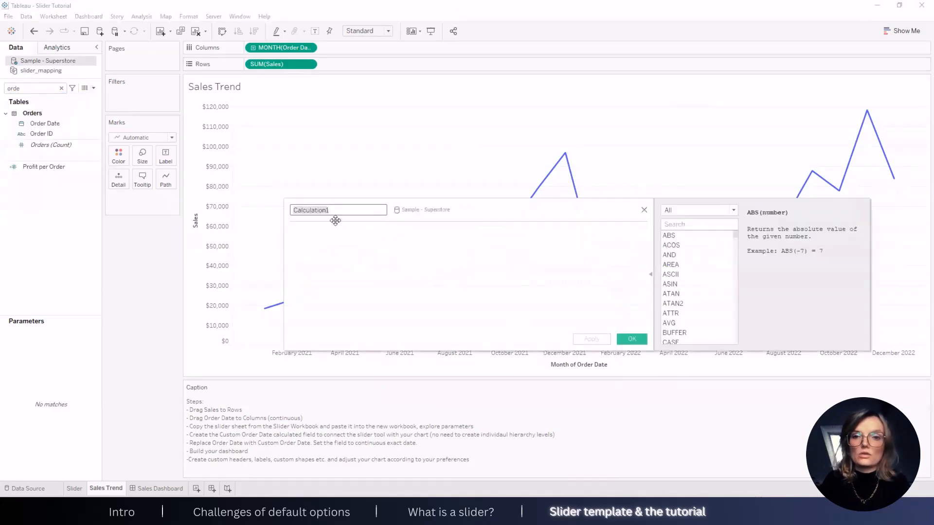
{"action": "left_click", "coordinate": [336, 208]}
{"action": "key", "text": "BackSpace"}
{"action": "key", "text": "BackSpace"}
{"action": "key", "text": "BackSpace"}
{"action": "key", "text": "BackSpace"}
{"action": "key", "text": "BackSpace"}
{"action": "key", "text": "BackSpace"}
{"action": "key", "text": "BackSpace"}
{"action": "key", "text": "BackSpace"}
{"action": "key", "text": "BackSpace"}
{"action": "key", "text": "BackSpace"}
{"action": "key", "text": "BackSpace"}
{"action": "key", "text": "BackSpace"}
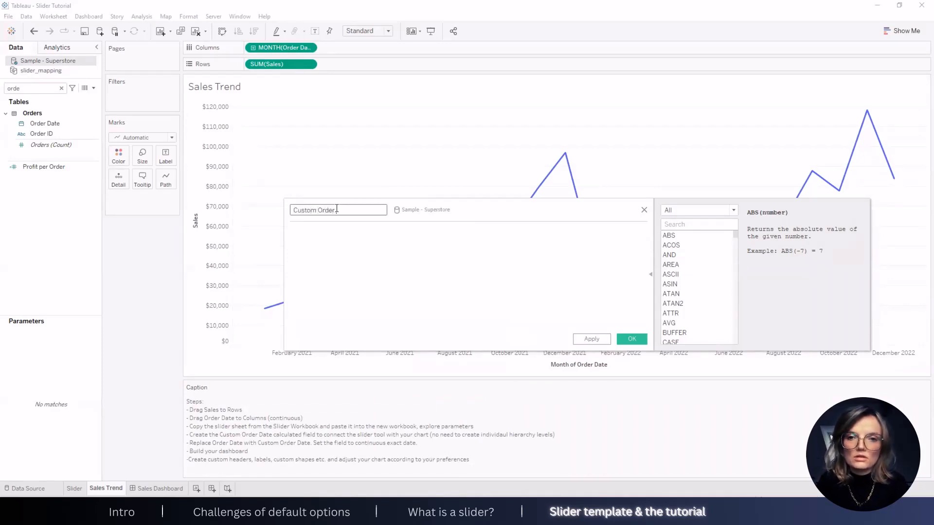
{"action": "key", "text": "ctrl+v"}
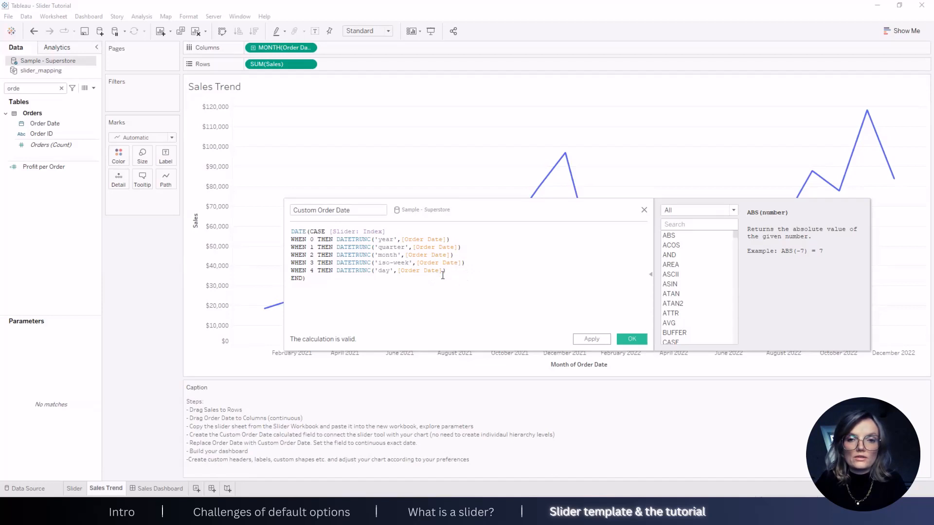
{"action": "left_click", "coordinate": [639, 343]}
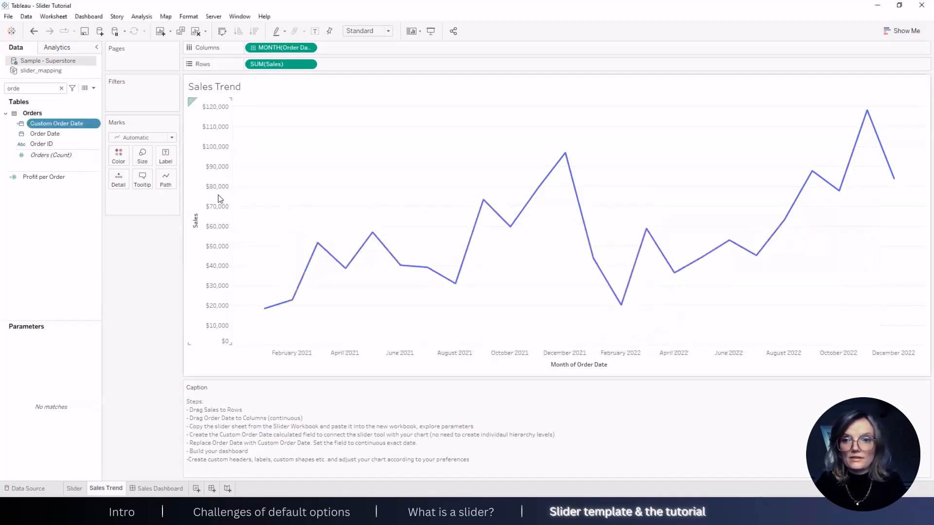
Step: Replace the month of Order Date in Columns with Custom Order Date, set to continuous exact date
{"action": "left_click_drag", "start_coordinate": [60, 124], "coordinate": [280, 48]}
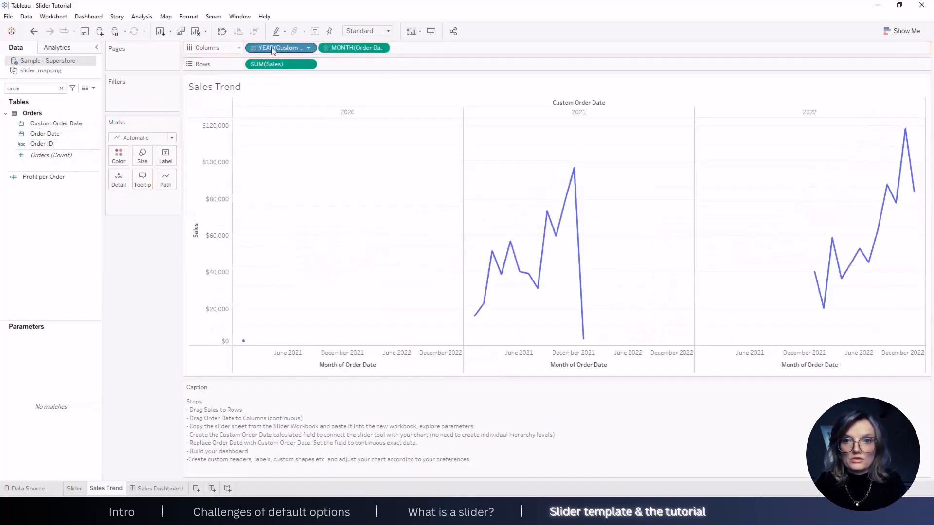
{"action": "right_click", "coordinate": [276, 48]}
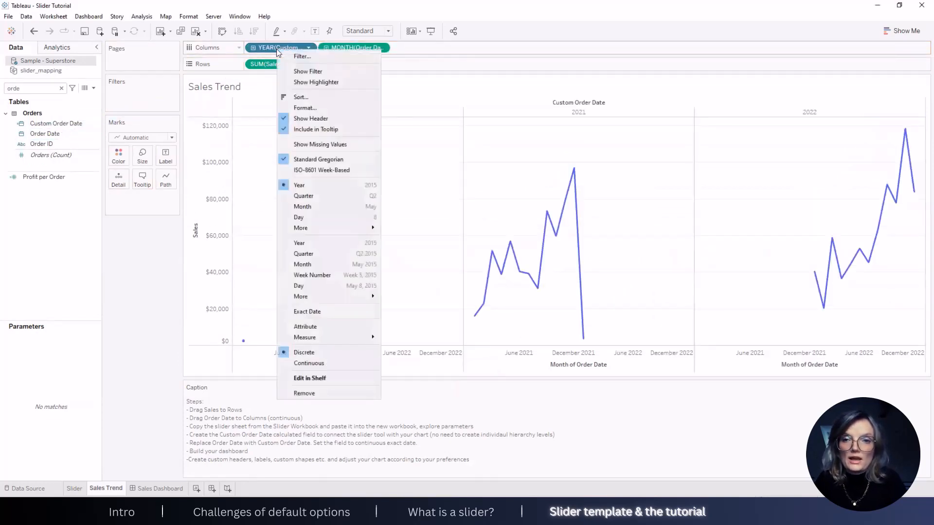
{"action": "left_click", "coordinate": [323, 311]}
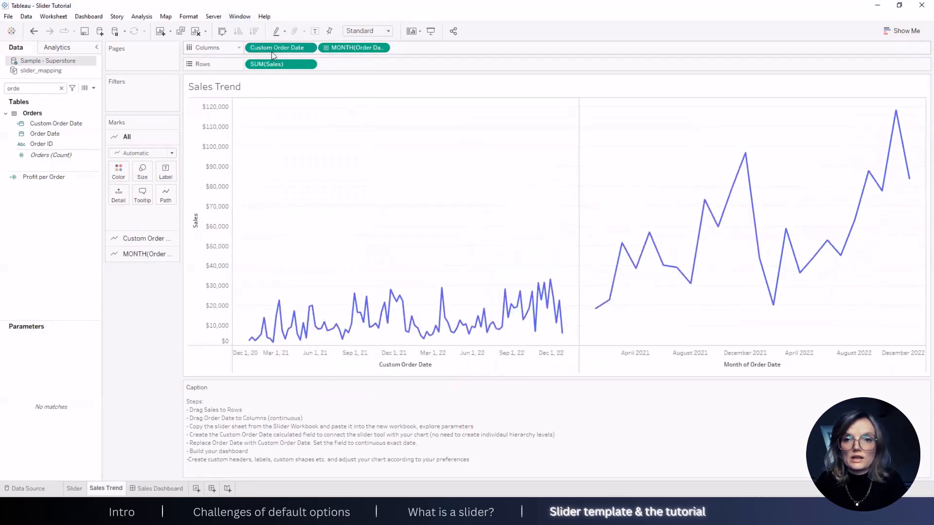
{"action": "left_click", "coordinate": [349, 48]}
{"action": "key", "text": "Delete"}
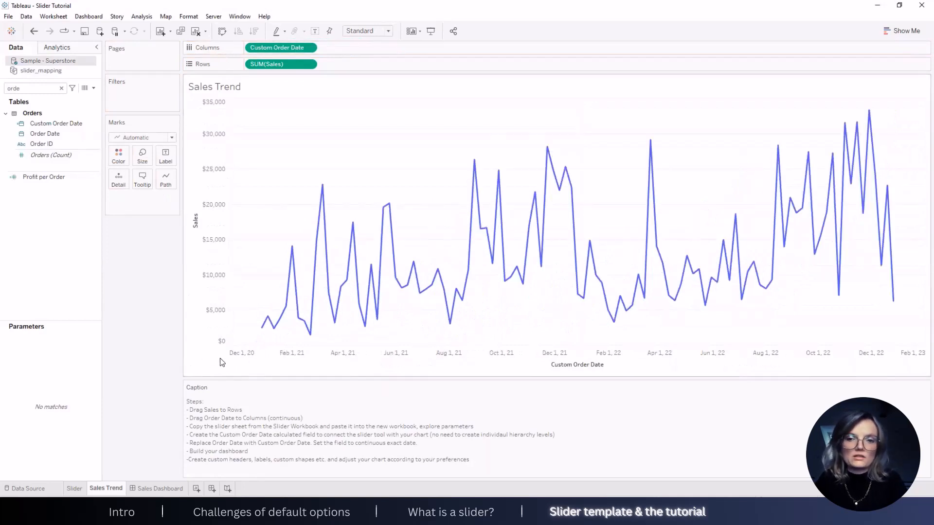
{"action": "right_click", "coordinate": [283, 48]}
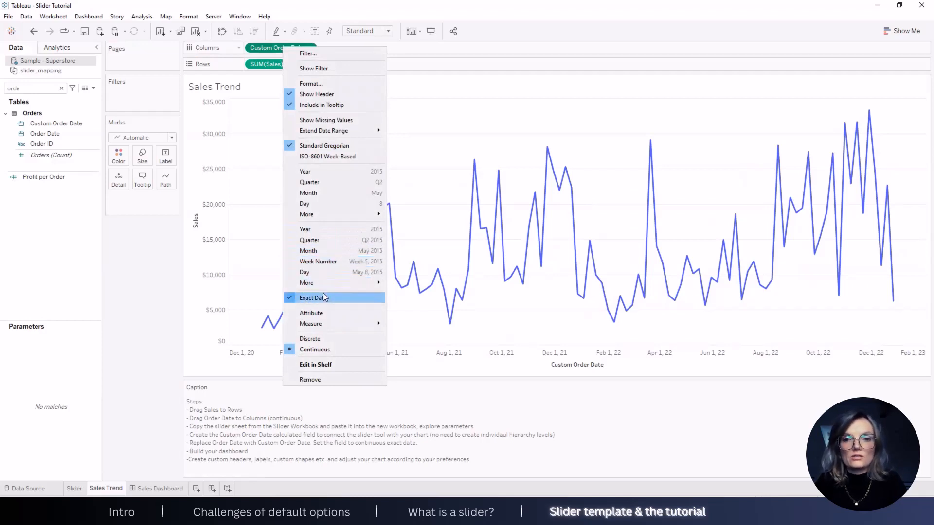
{"action": "left_click", "coordinate": [139, 360]}
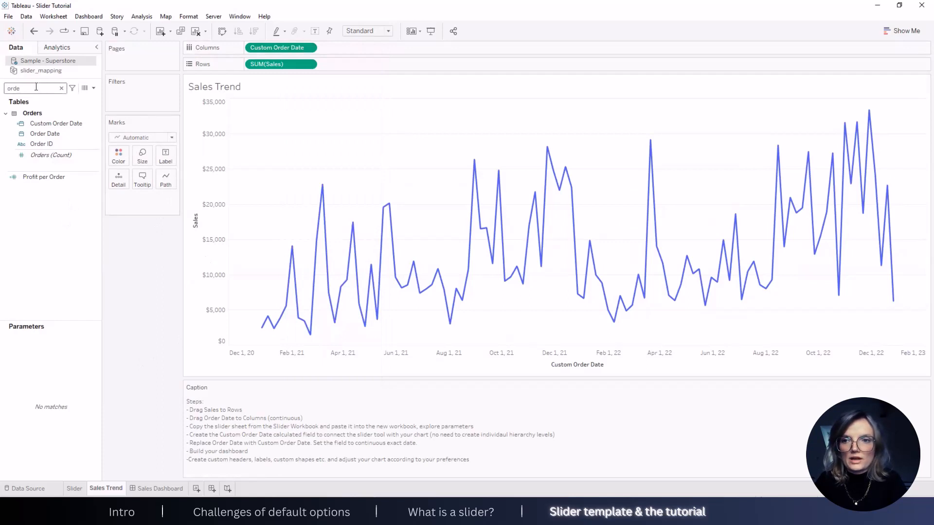
Step: Enlarge the Sales Trend chart by reducing the height of the caption beneath it
{"action": "left_click", "coordinate": [79, 489]}
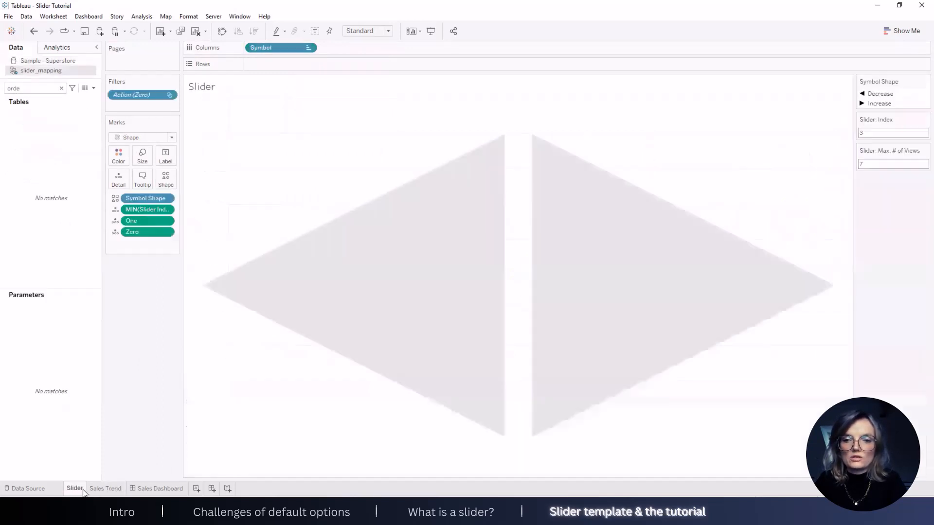
{"action": "left_click", "coordinate": [104, 489]}
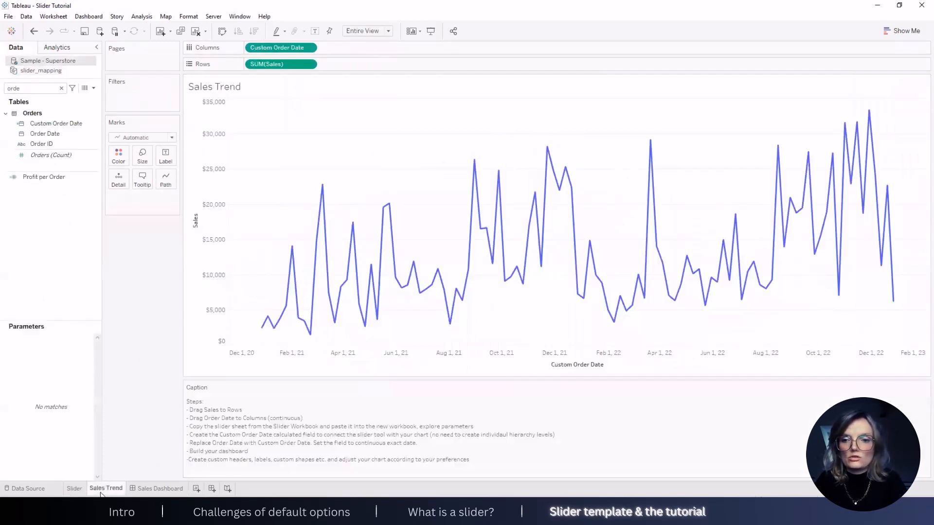
{"action": "left_click_drag", "start_coordinate": [444, 379], "coordinate": [470, 406]}
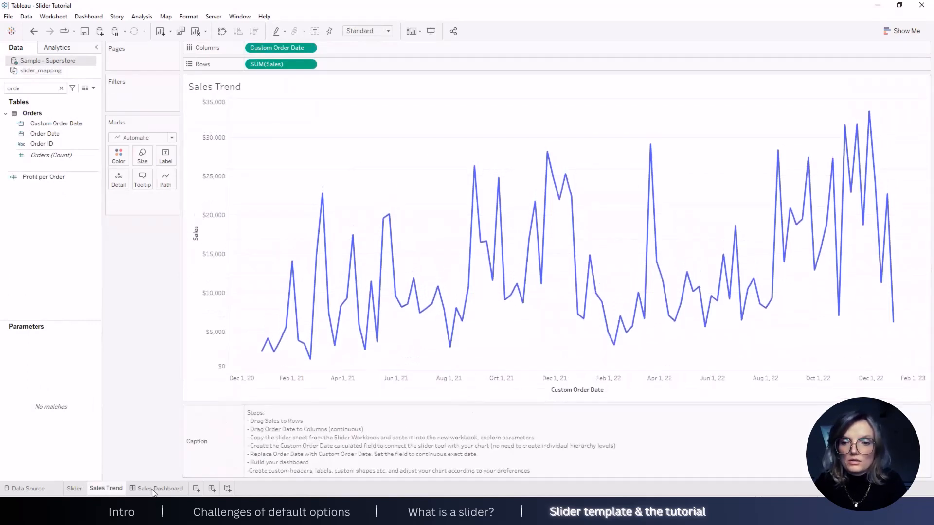
Step: Place the Sales Trend sheet on the Sales Dashboard as tiled, and add the Slider sheet as a floating object over its lower-left area
{"action": "left_click", "coordinate": [154, 489]}
{"action": "left_click_drag", "start_coordinate": [33, 167], "coordinate": [275, 147]}
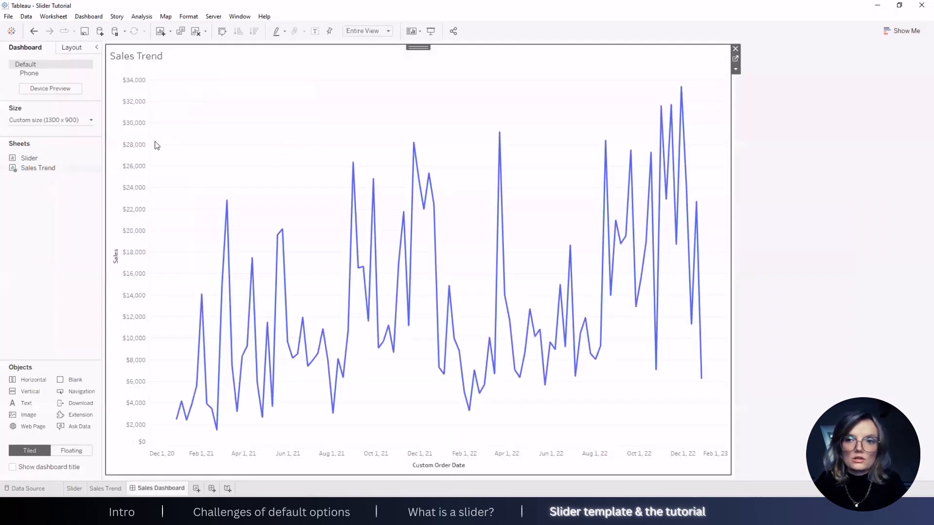
{"action": "left_click", "coordinate": [71, 451]}
{"action": "left_click_drag", "start_coordinate": [27, 158], "coordinate": [110, 321]}
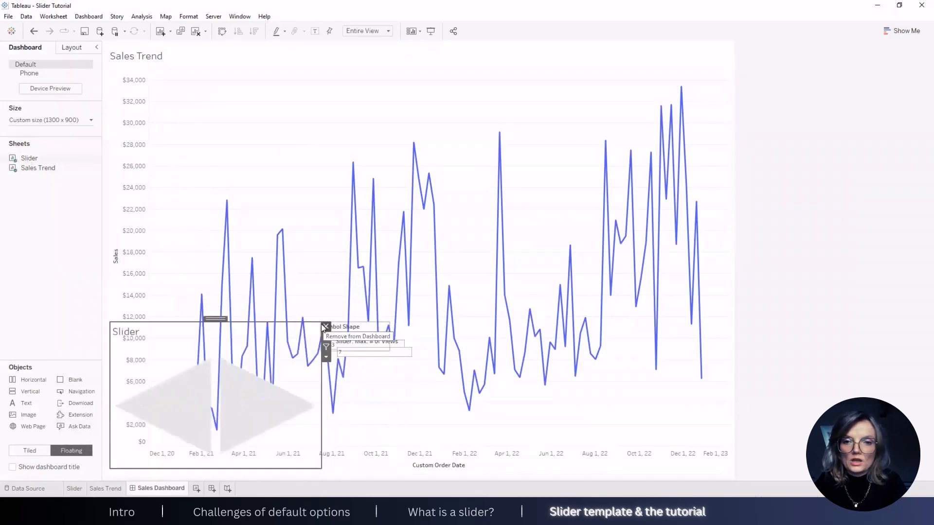
Step: Hide the floating Slider sheet's title and shrink the arrows into the chart's lower-left corner
{"action": "right_click", "coordinate": [127, 334]}
{"action": "left_click", "coordinate": [165, 364]}
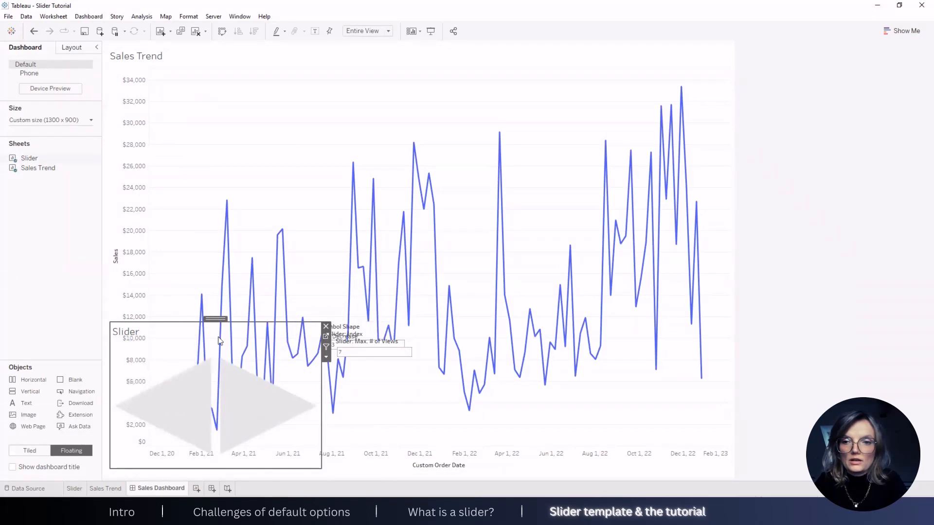
{"action": "left_click_drag", "start_coordinate": [320, 323], "coordinate": [145, 447]}
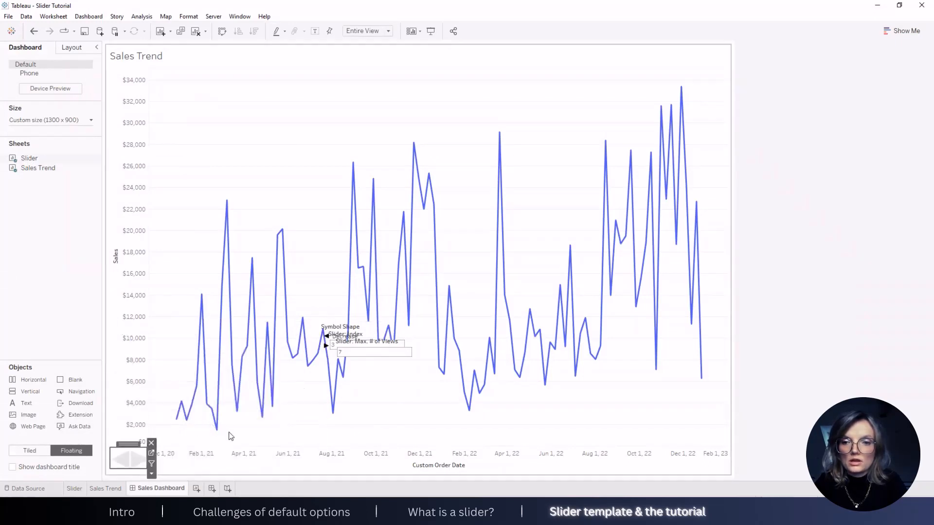
Step: Move the Slider: Index and Slider: Max. # of Views controls above the chart's upper right, and remove the Symbol Shape legend
{"action": "left_click", "coordinate": [373, 341]}
{"action": "left_click_drag", "start_coordinate": [382, 332], "coordinate": [637, 58]}
{"action": "left_click", "coordinate": [369, 328]}
{"action": "left_click_drag", "start_coordinate": [368, 328], "coordinate": [542, 57]}
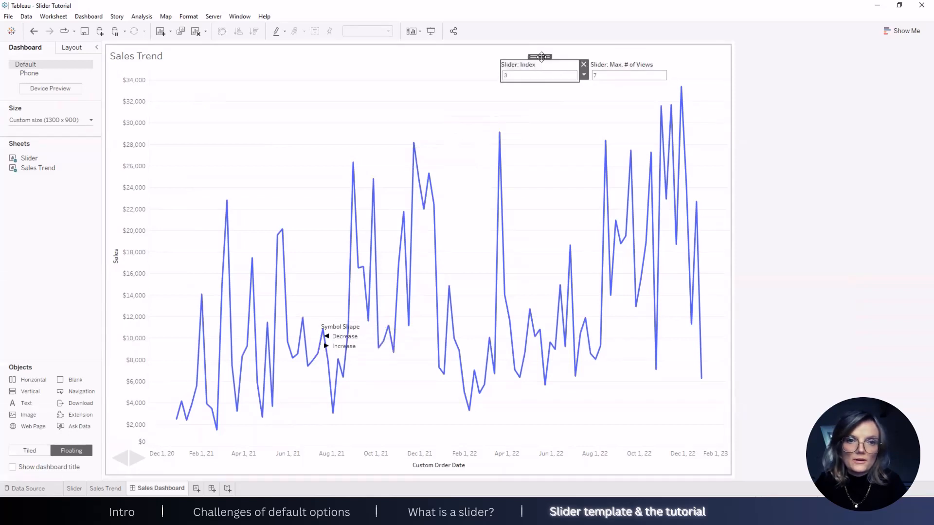
{"action": "left_click", "coordinate": [360, 336]}
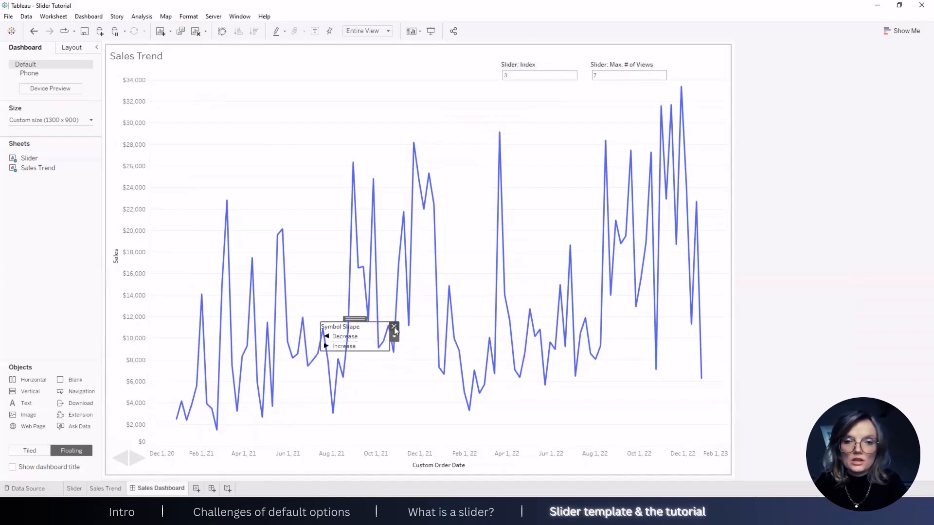
{"action": "left_click", "coordinate": [394, 331]}
Step: Step Slider: Index down to 2 using the dashboard's decrease arrow, and check the sales details of the monthly points
{"action": "left_click", "coordinate": [119, 464]}
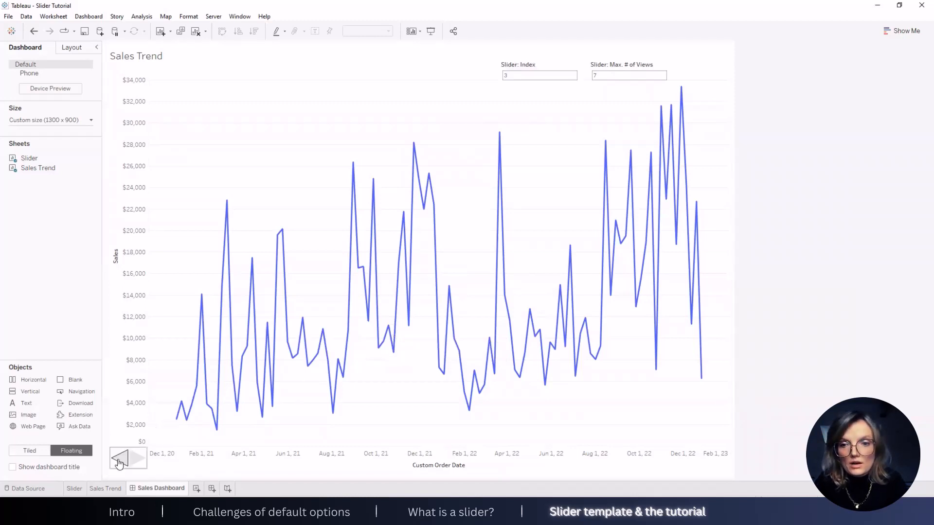
{"action": "left_click", "coordinate": [120, 463]}
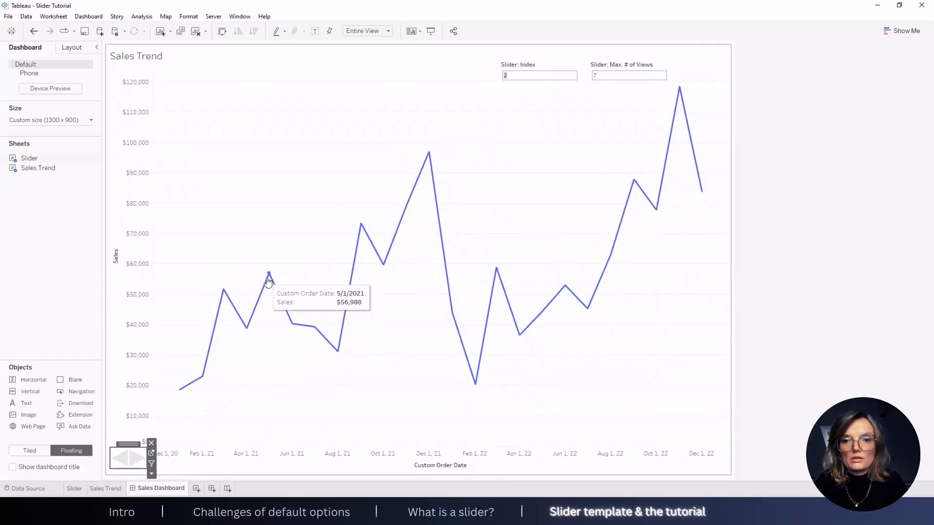
{"action": "mouse_move", "coordinate": [267, 275]}
{"action": "mouse_move", "coordinate": [224, 292]}
{"action": "mouse_move", "coordinate": [250, 331]}
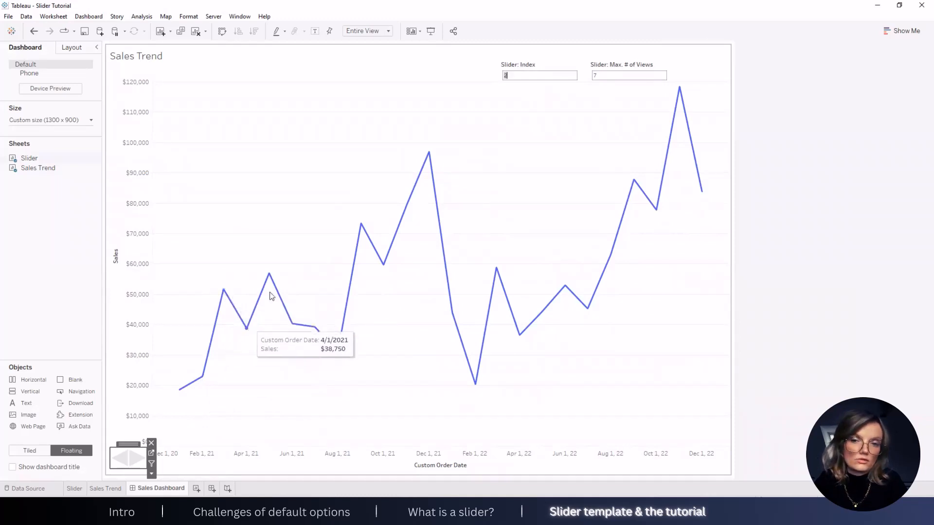
{"action": "mouse_move", "coordinate": [293, 328]}
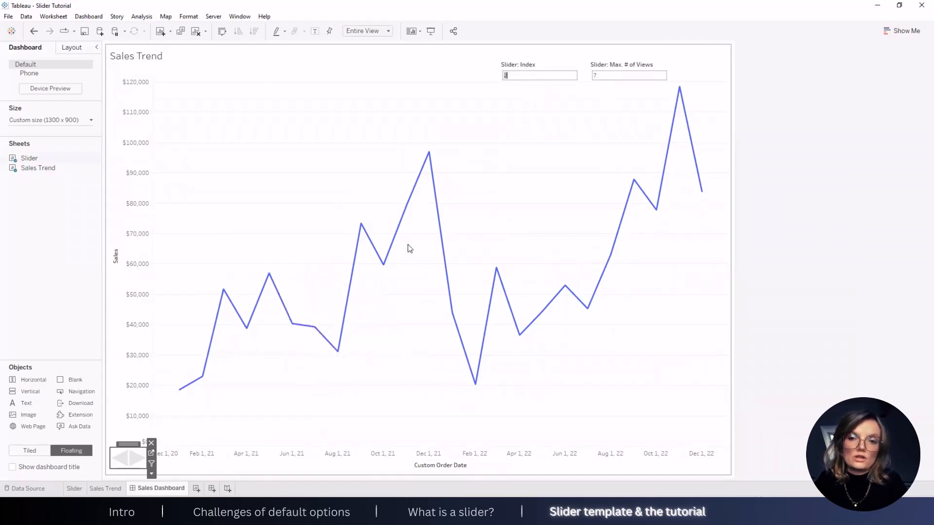
Step: Step Slider: Index down to 1 using the dashboard's decrease arrow, and check the sales details of the quarterly points
{"action": "left_click", "coordinate": [119, 460]}
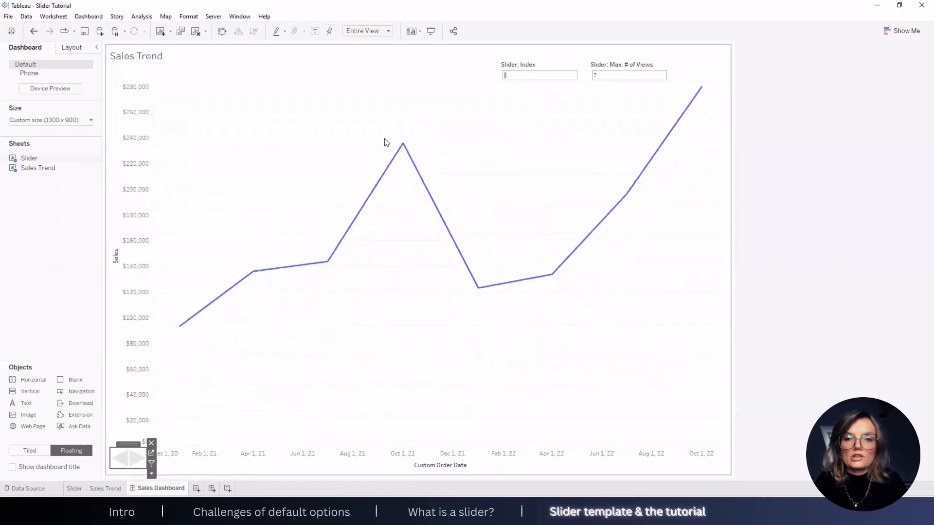
{"action": "mouse_move", "coordinate": [407, 147]}
{"action": "mouse_move", "coordinate": [339, 239]}
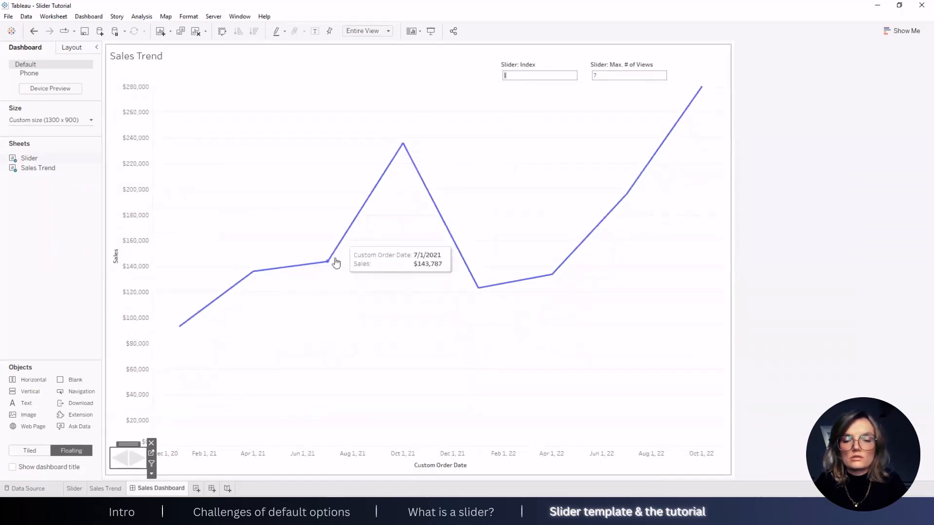
{"action": "mouse_move", "coordinate": [181, 324]}
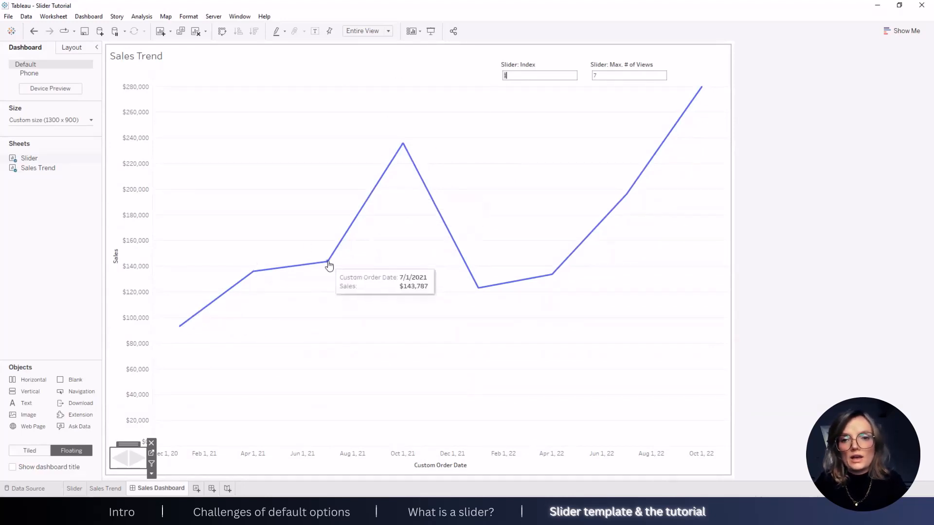
{"action": "mouse_move", "coordinate": [397, 165]}
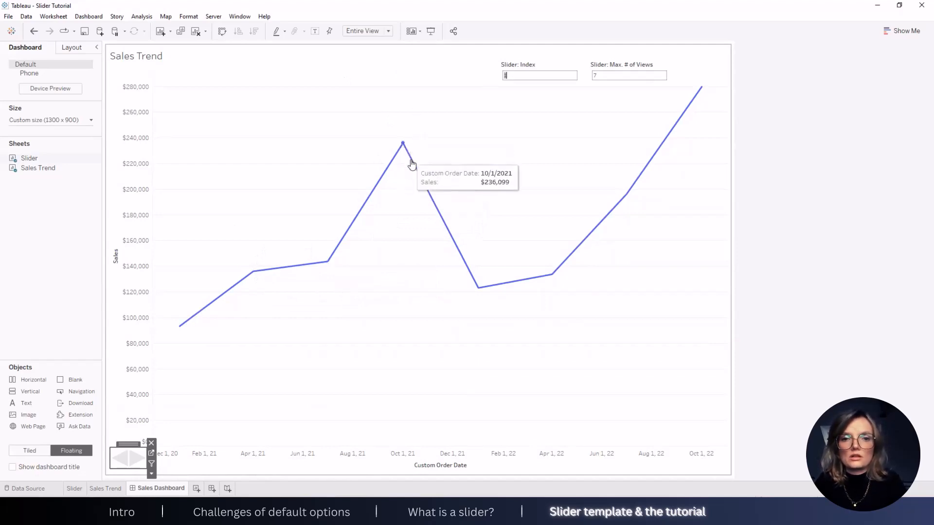
{"action": "mouse_move", "coordinate": [482, 289]}
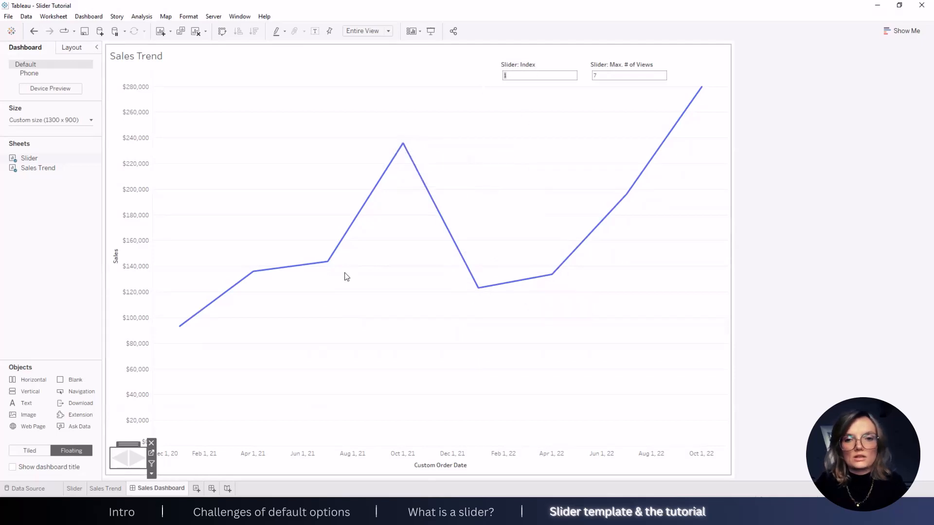
Step: Lower Slider: Index to 0 and raise it to 3 with the dashboard arrows, examining the yearly and weekly trends
{"action": "left_click", "coordinate": [125, 463]}
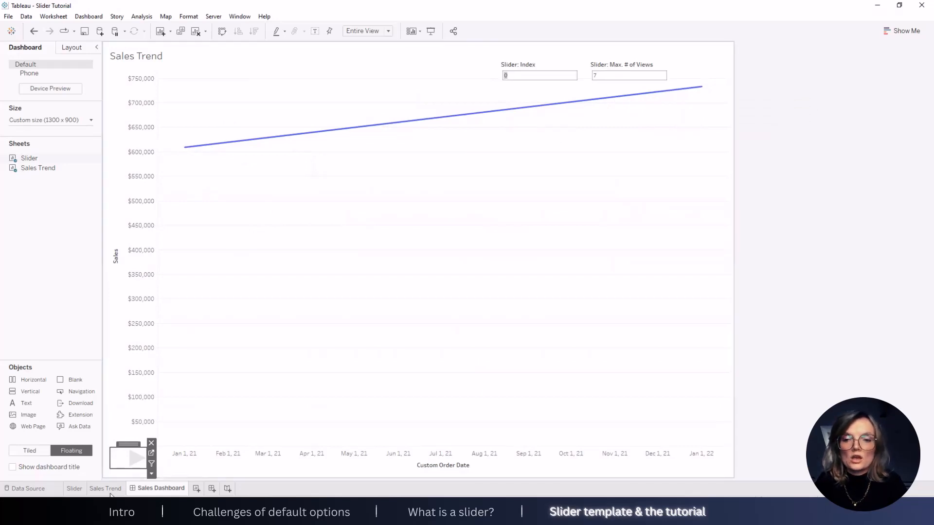
{"action": "left_click", "coordinate": [140, 461]}
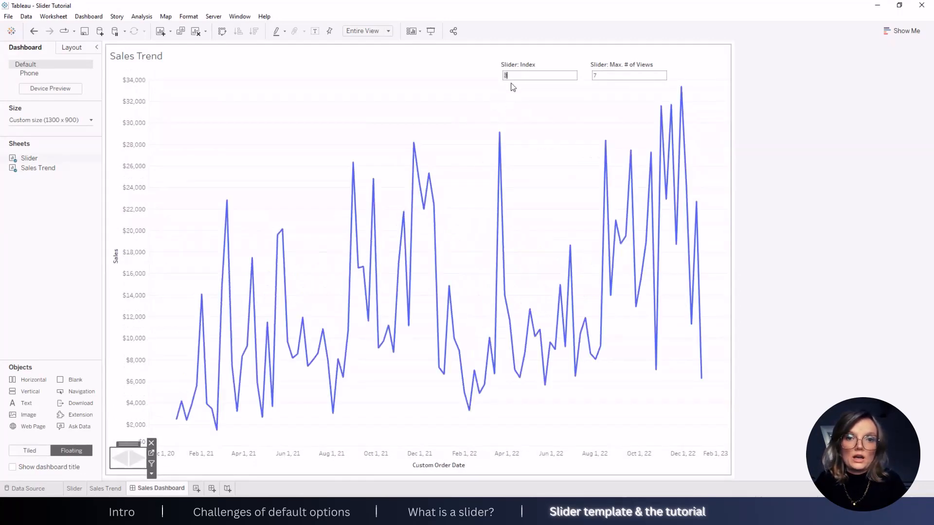
{"action": "left_click", "coordinate": [499, 78]}
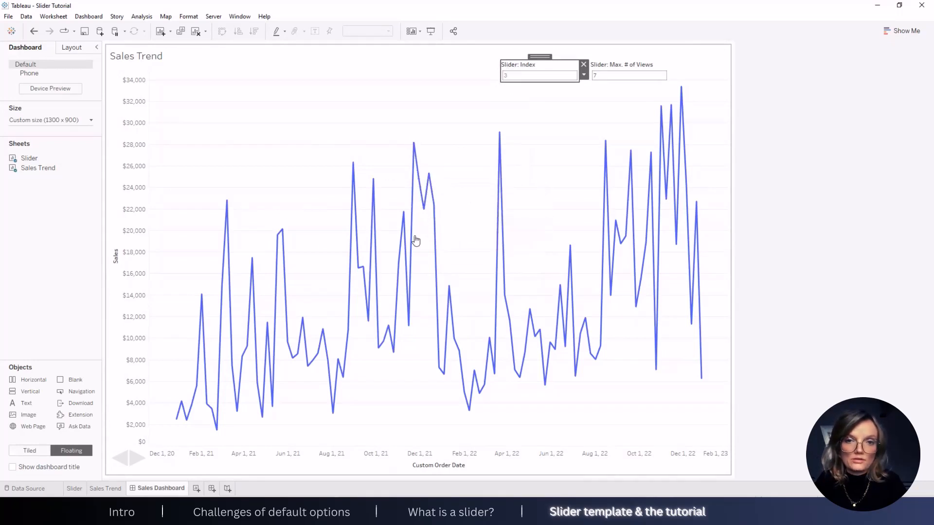
Step: Raise Slider: Index to 4 for the daily trend, test a level beyond it, and bring the index back to 4
{"action": "left_click", "coordinate": [137, 466]}
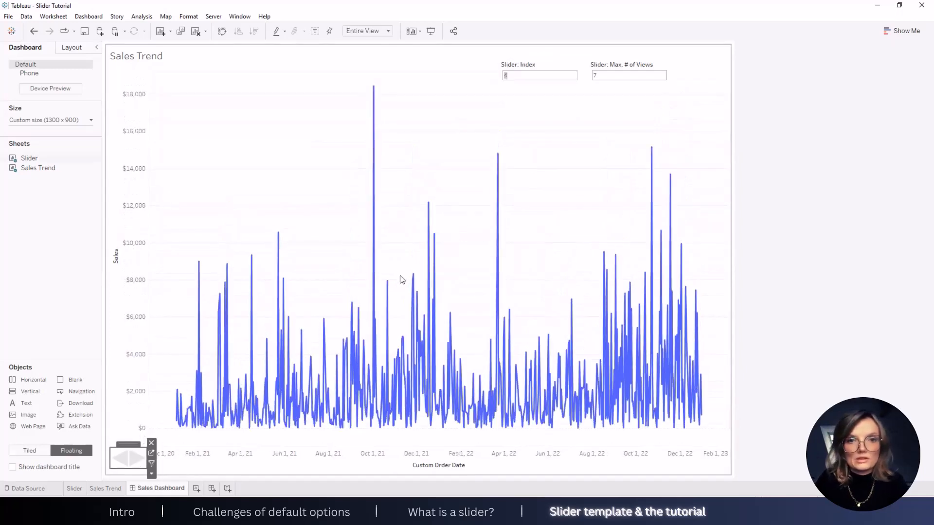
{"action": "left_click", "coordinate": [523, 77]}
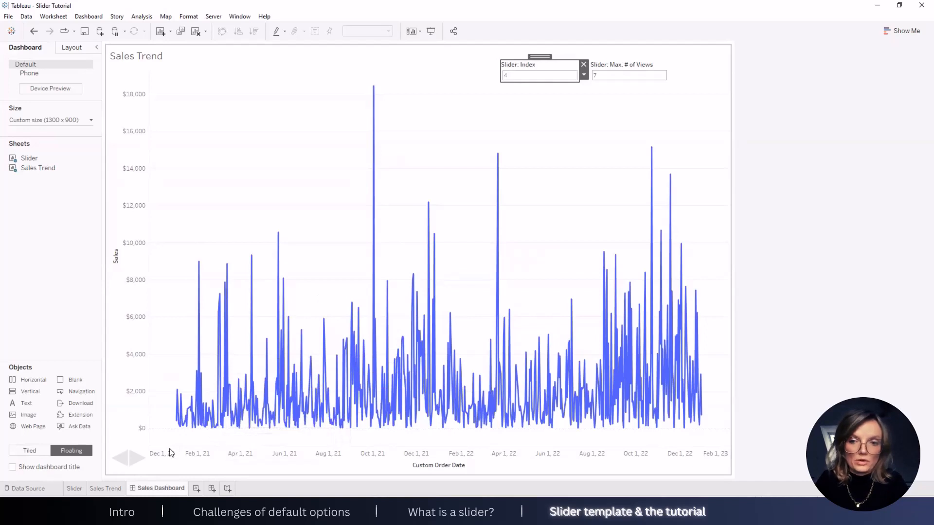
{"action": "left_click", "coordinate": [137, 463]}
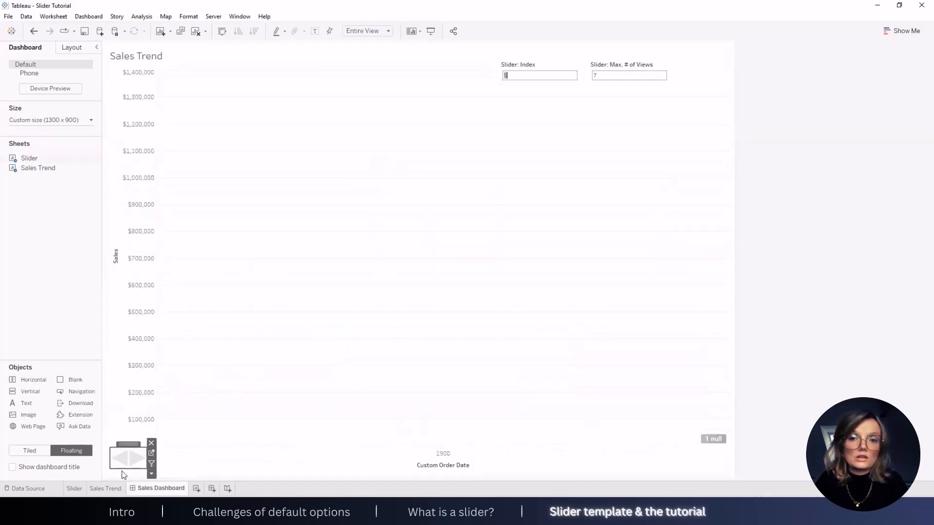
{"action": "left_click", "coordinate": [125, 466]}
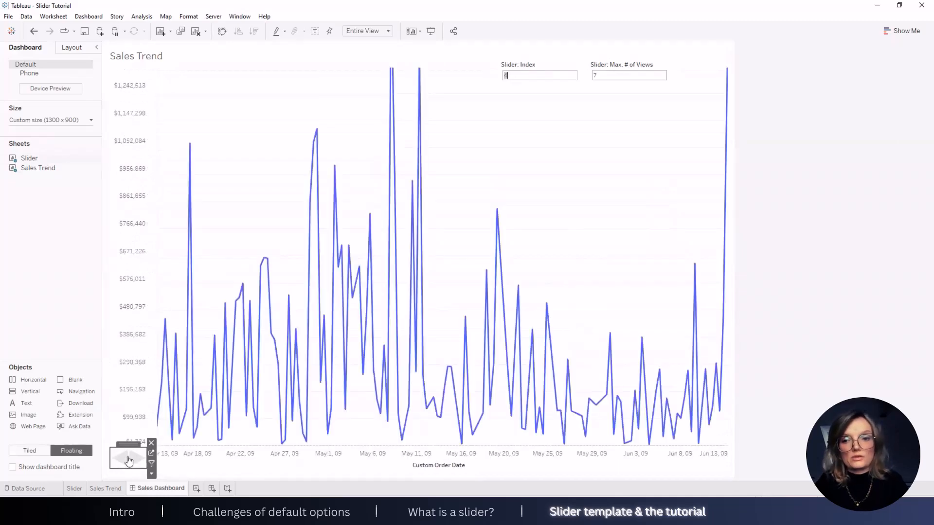
Step: Review the date-level cases in the Custom Order Date calculation from the Sales Trend sheet, and close it without changes
{"action": "left_click", "coordinate": [611, 165]}
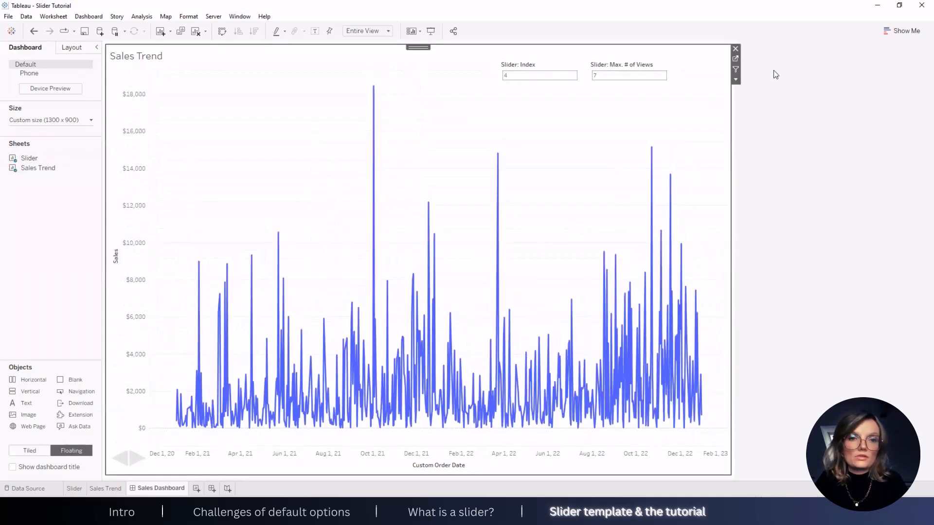
{"action": "left_click", "coordinate": [736, 60]}
{"action": "left_click", "coordinate": [46, 123]}
{"action": "right_click", "coordinate": [46, 123]}
{"action": "left_click", "coordinate": [66, 180]}
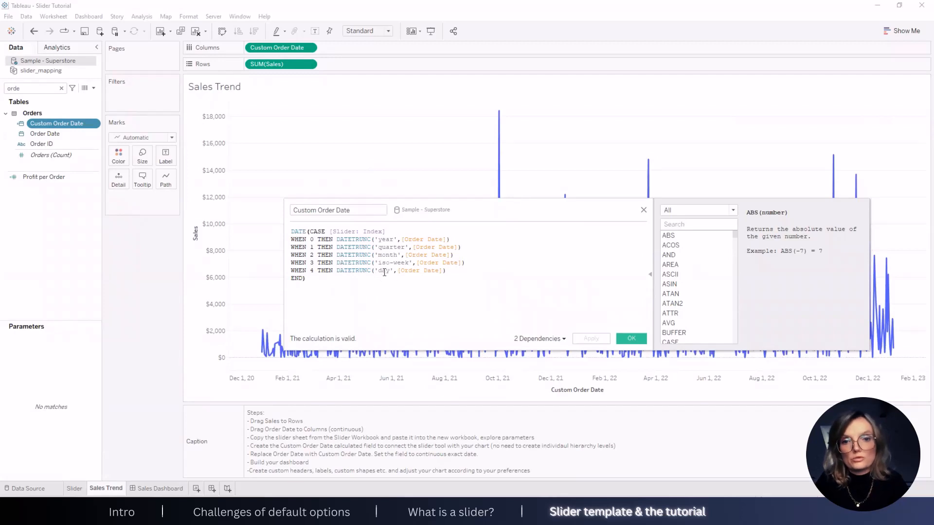
{"action": "left_click", "coordinate": [465, 271]}
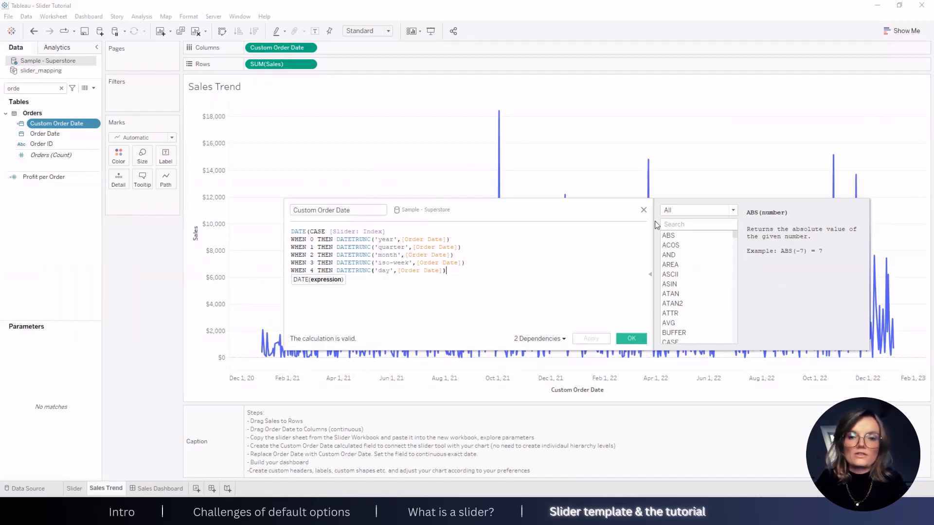
{"action": "left_click", "coordinate": [643, 210]}
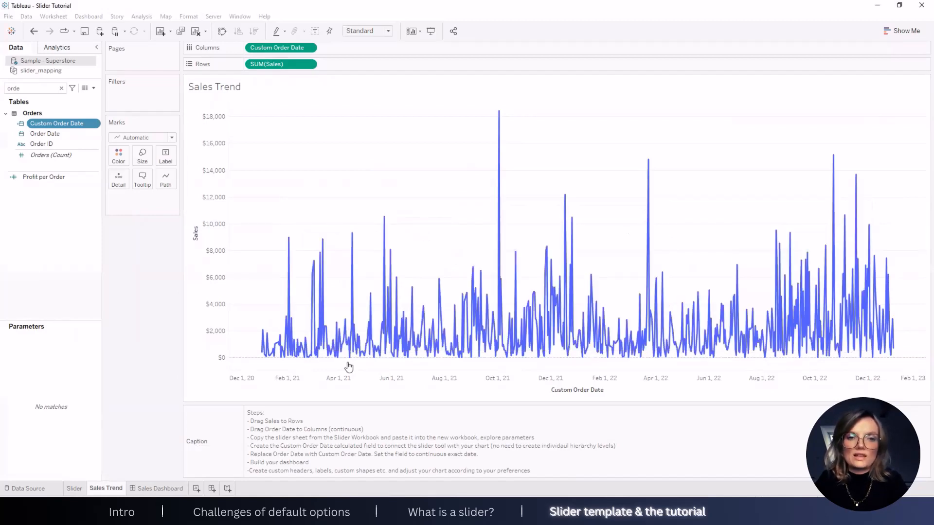
Step: Return to the Sales Dashboard and raise Slider: Index to its maximum of 7, checking the chart beyond the defined date levels
{"action": "left_click", "coordinate": [83, 488]}
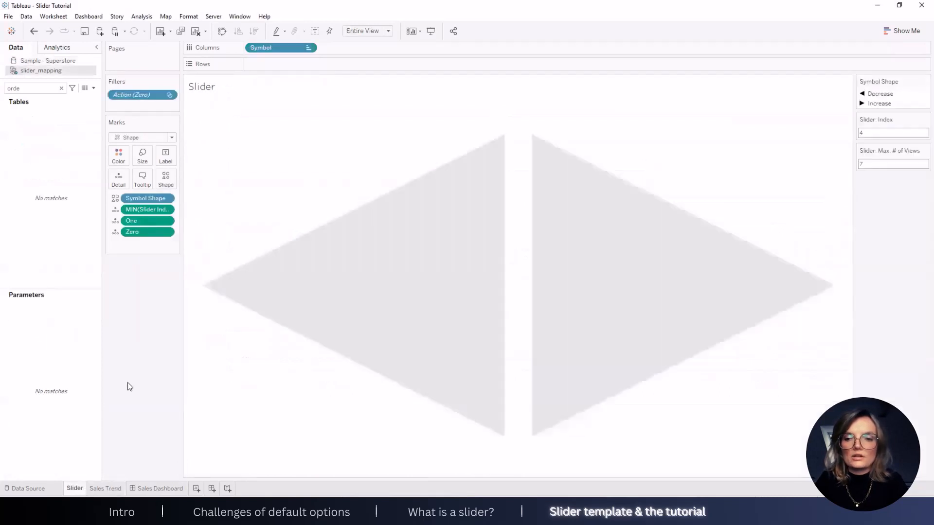
{"action": "left_click", "coordinate": [160, 488]}
{"action": "left_click", "coordinate": [135, 459]}
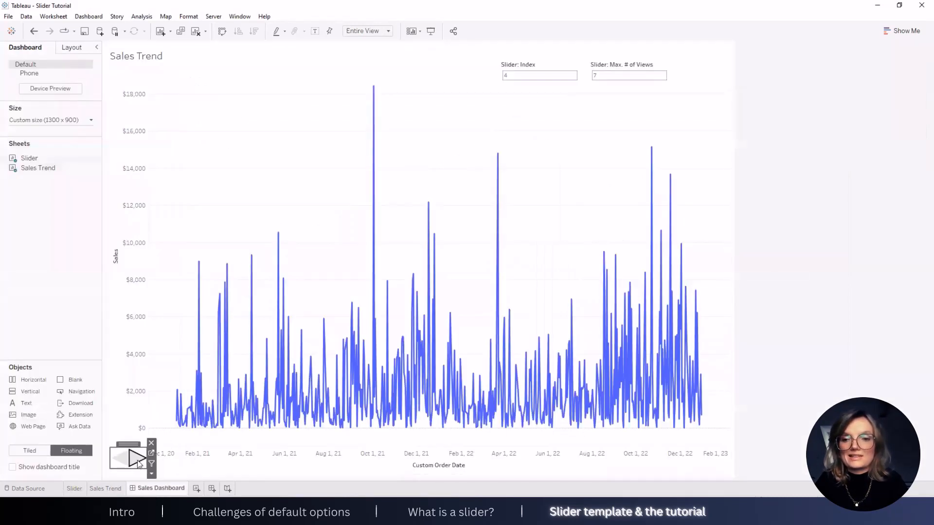
{"action": "left_click", "coordinate": [138, 460]}
{"action": "left_click", "coordinate": [138, 460]}
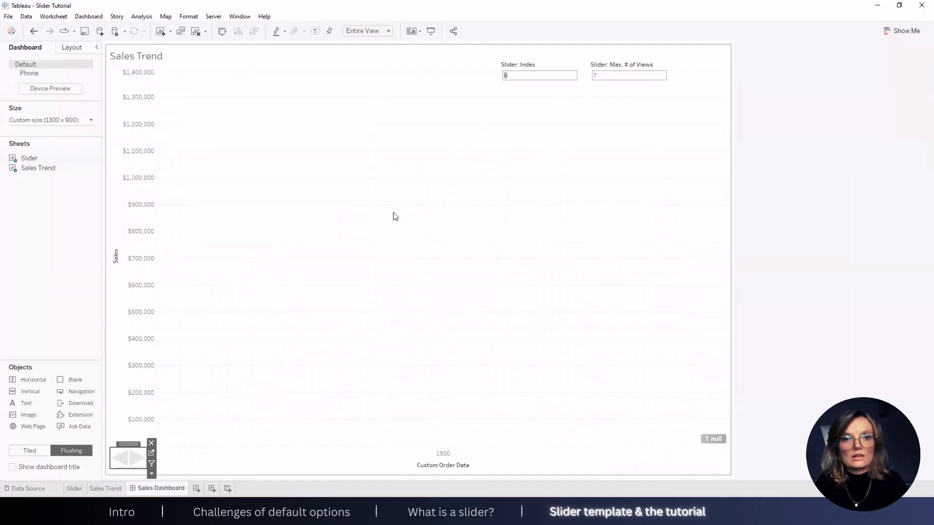
{"action": "left_click", "coordinate": [138, 460]}
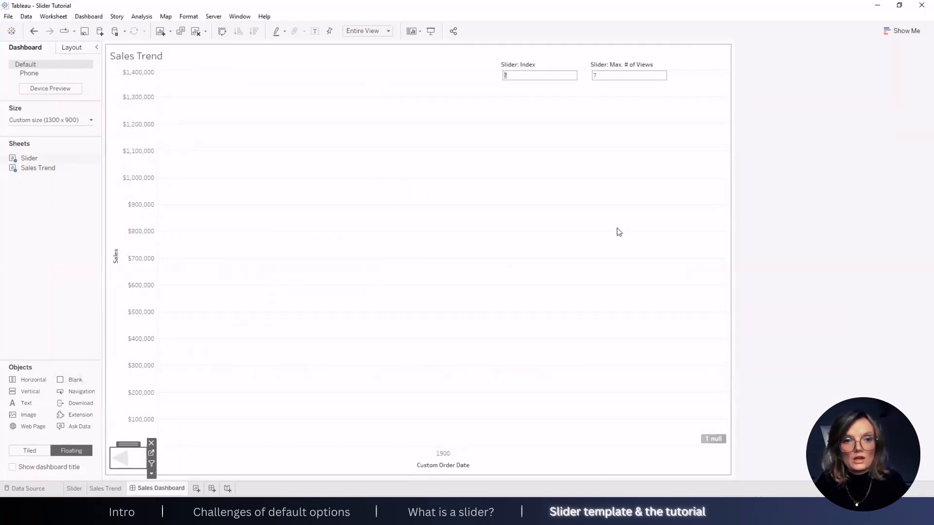
{"action": "left_click", "coordinate": [619, 231]}
Step: Lower Slider: Index to 3 using the dashboard's decrease arrow, watching the chart at each level
{"action": "left_click", "coordinate": [122, 461]}
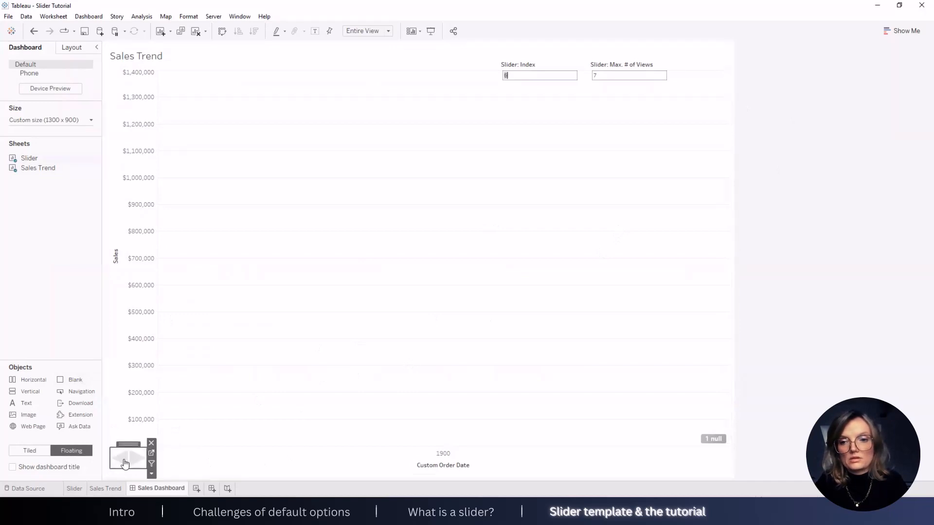
{"action": "left_click", "coordinate": [123, 462]}
{"action": "left_click", "coordinate": [123, 462]}
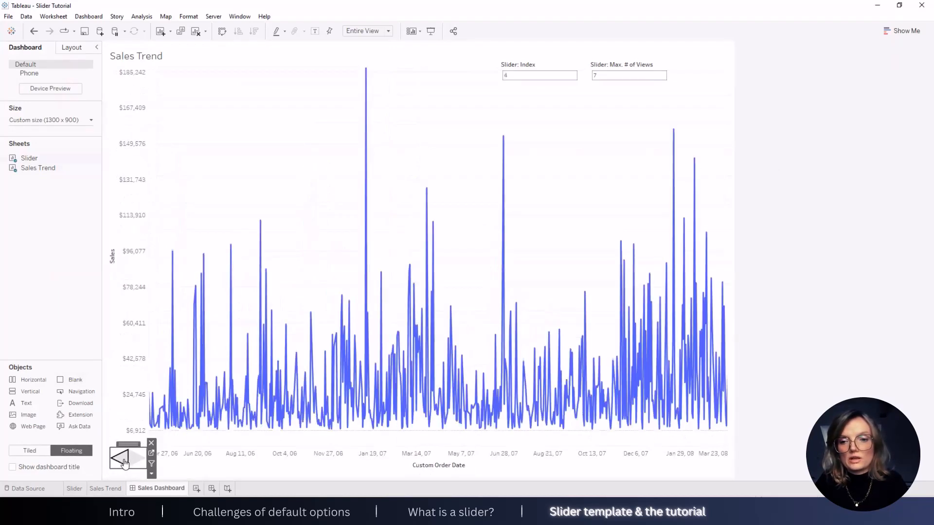
{"action": "left_click", "coordinate": [123, 462]}
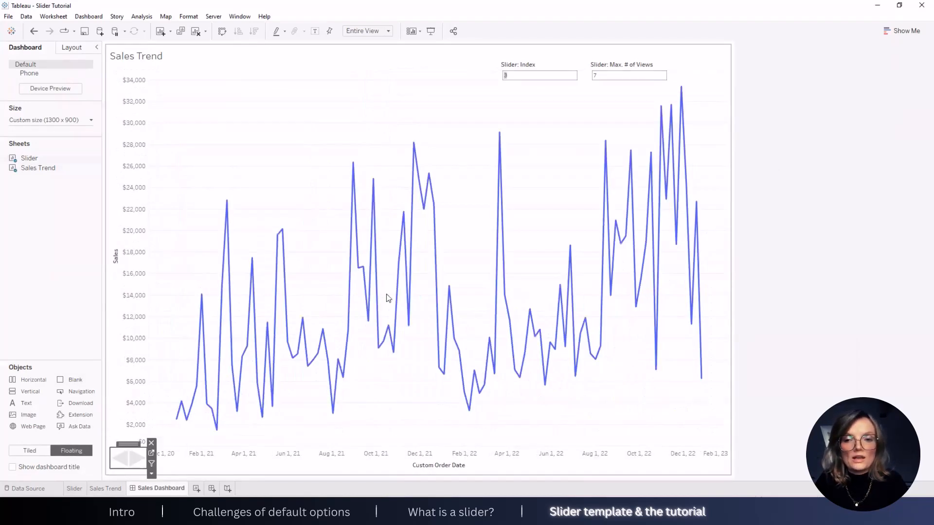
Step: Set Slider: Max. # of Views to 4 and raise Slider: Index to 4 to test the upper limit
{"action": "left_click", "coordinate": [617, 76]}
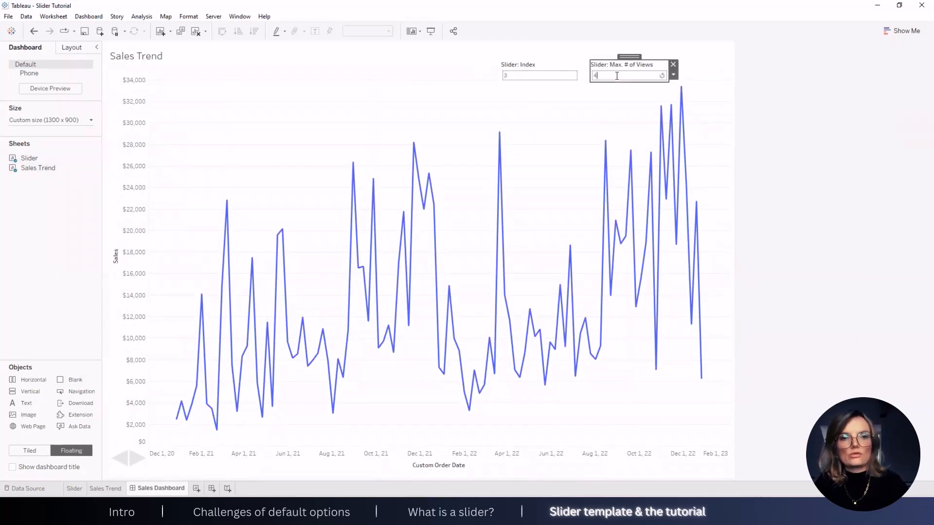
{"action": "left_click", "coordinate": [138, 459]}
{"action": "left_click", "coordinate": [138, 459]}
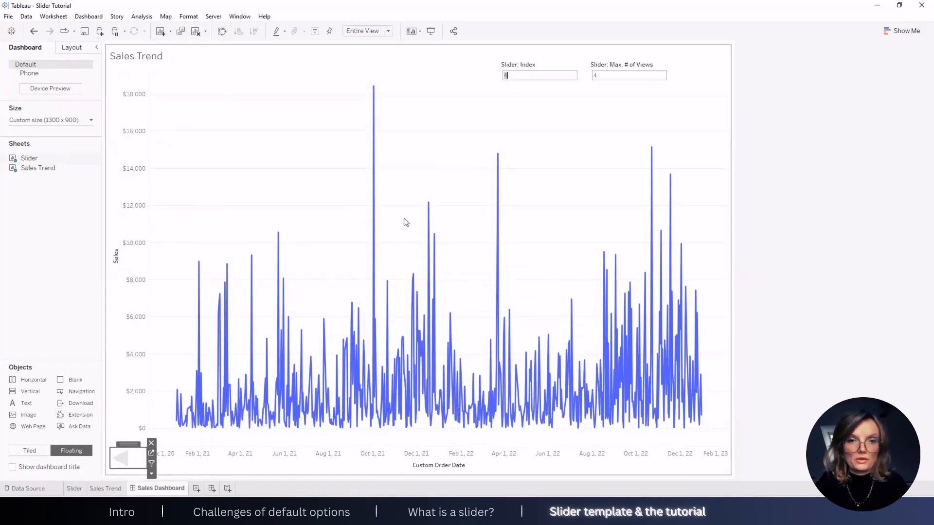
Step: Comment out the WHEN 3 (iso-week) and WHEN 4 (day) lines of the Custom Order Date calculation with // and apply the change
{"action": "left_click", "coordinate": [618, 137]}
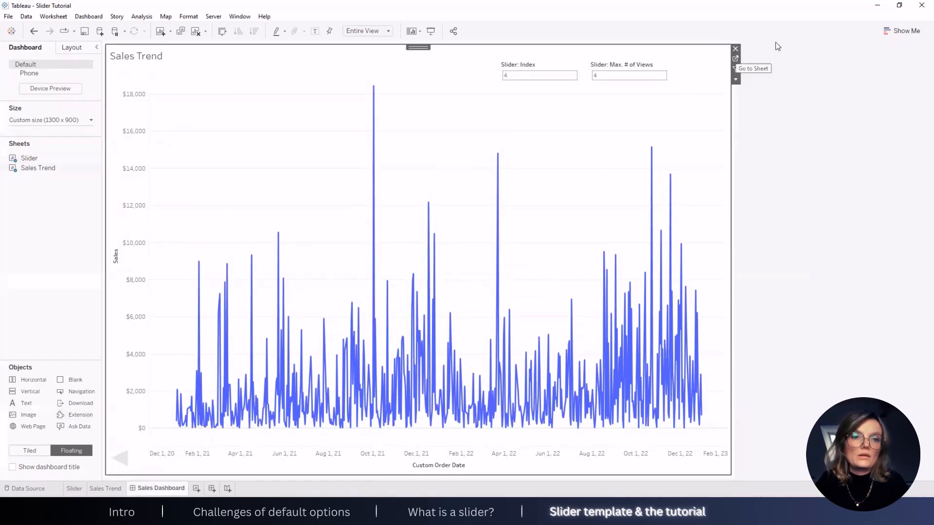
{"action": "left_click", "coordinate": [736, 60]}
{"action": "left_click", "coordinate": [35, 178]}
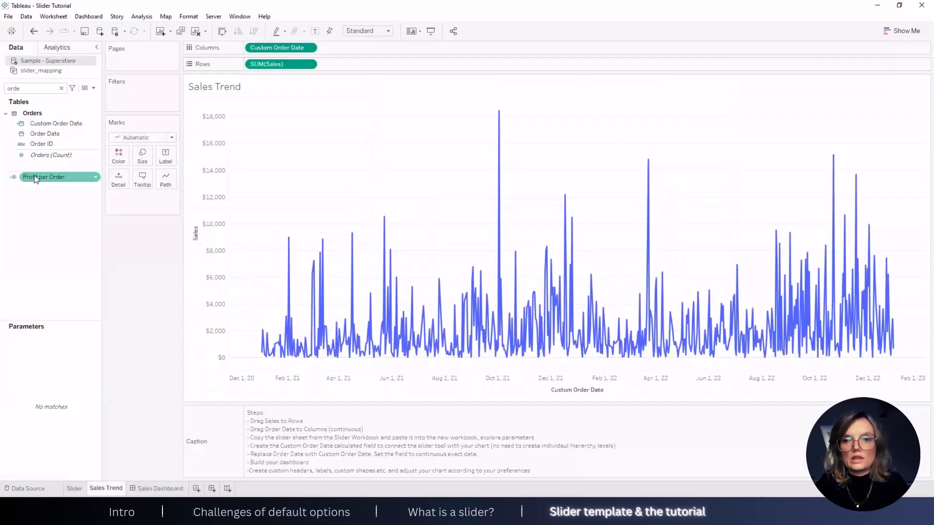
{"action": "left_click", "coordinate": [47, 124]}
{"action": "right_click", "coordinate": [50, 126]}
{"action": "left_click", "coordinate": [76, 185]}
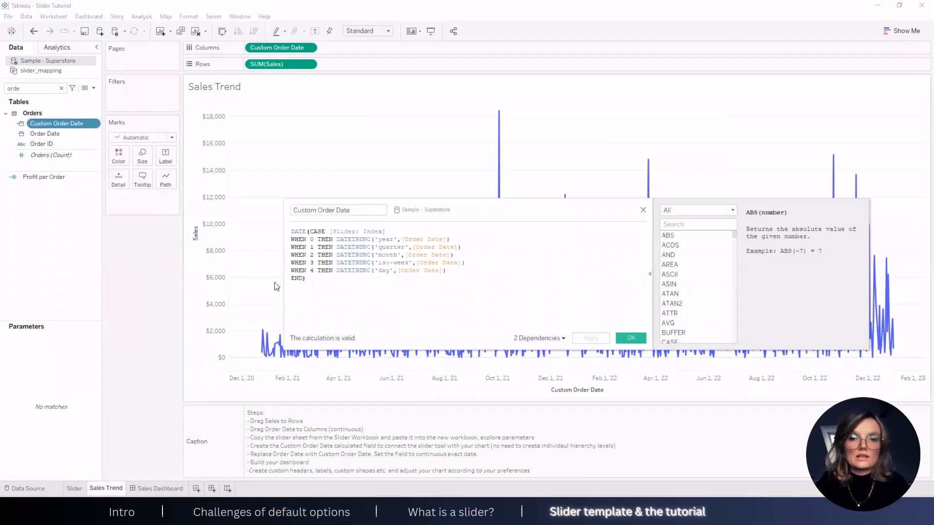
{"action": "left_click", "coordinate": [292, 270]}
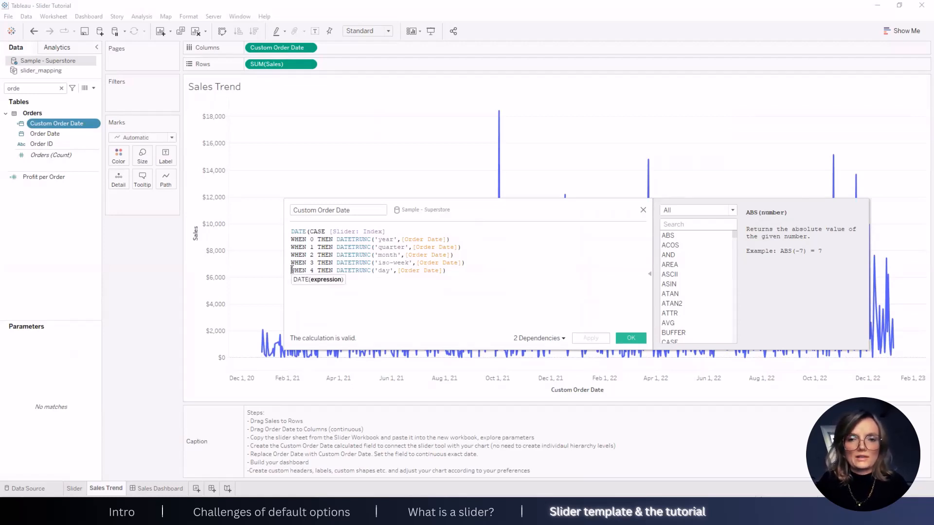
{"action": "type", "text": "//"}
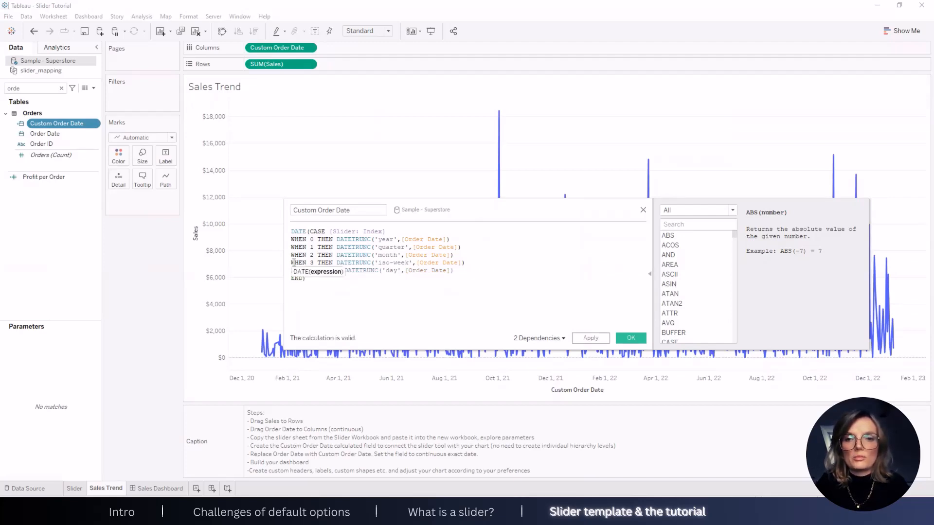
{"action": "type", "text": "//"}
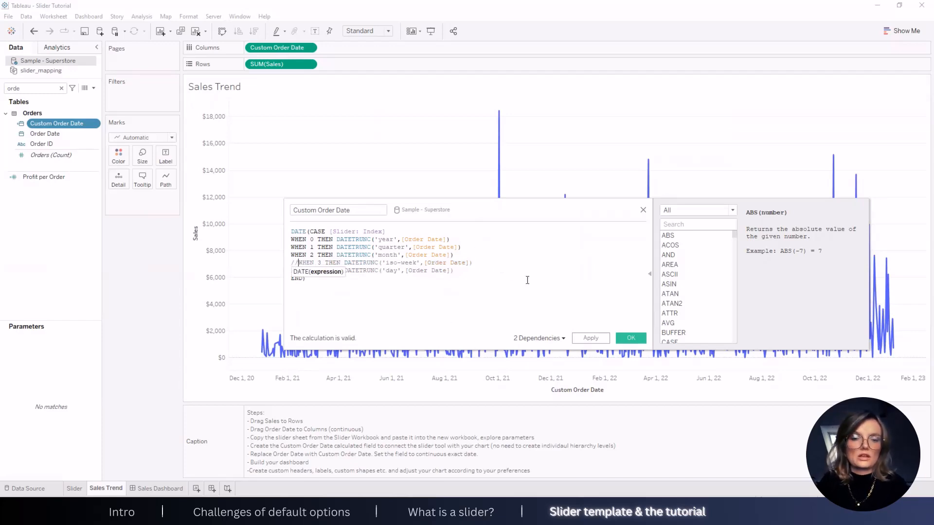
{"action": "left_click", "coordinate": [631, 338]}
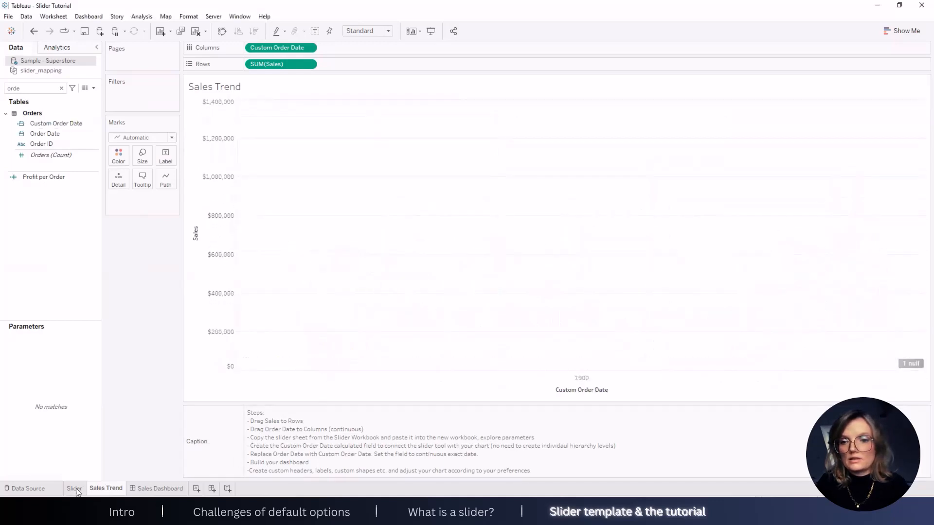
Step: Set Slider: Max. # of Views to 2 on the Sales Dashboard, and lower Slider: Index to 2 with the decrease arrow
{"action": "left_click", "coordinate": [156, 489]}
{"action": "left_click", "coordinate": [609, 76]}
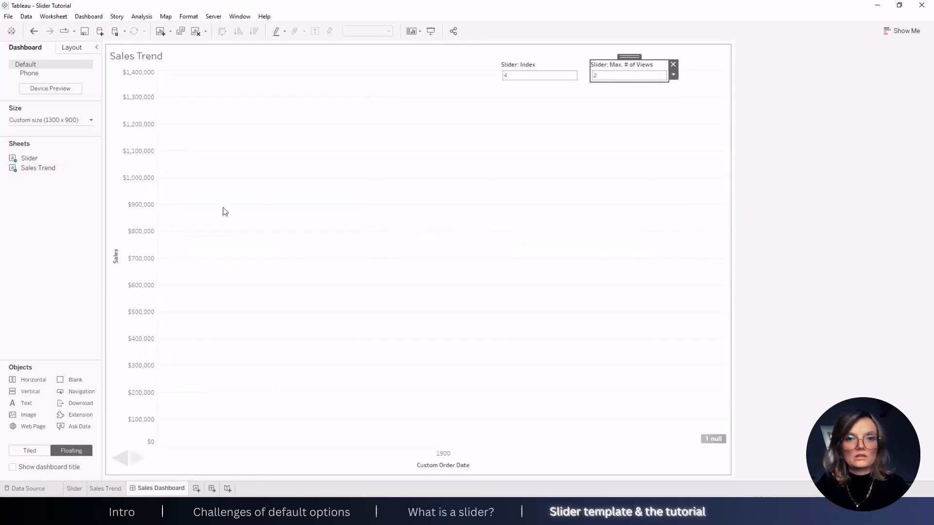
{"action": "left_click", "coordinate": [126, 463]}
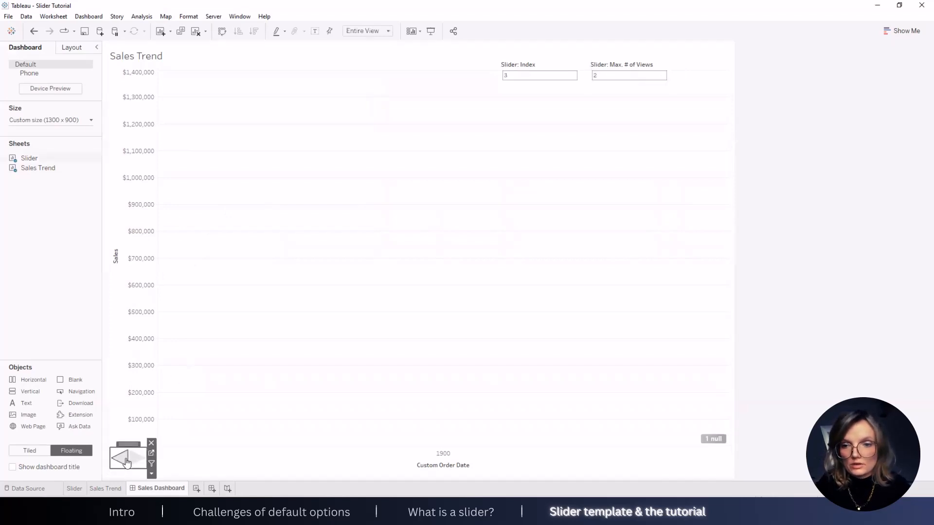
{"action": "left_click", "coordinate": [126, 463]}
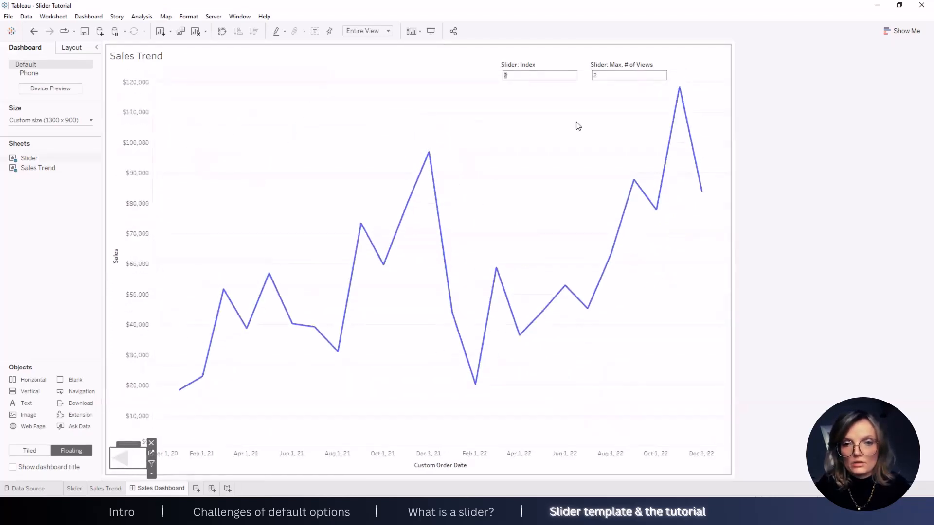
Step: Step Slider: Index down to 0 and back up to 2 with the dashboard arrows to check the chart at each level
{"action": "left_click", "coordinate": [512, 84]}
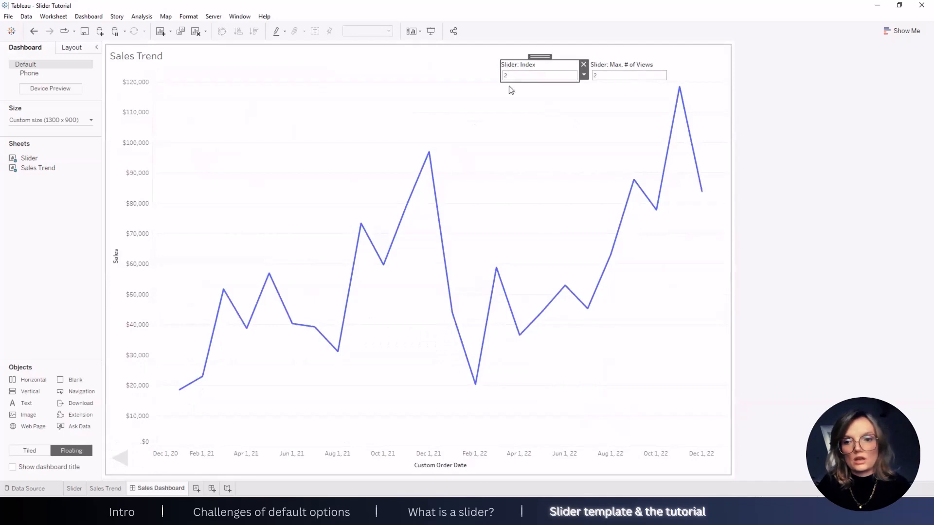
{"action": "left_click", "coordinate": [614, 76]}
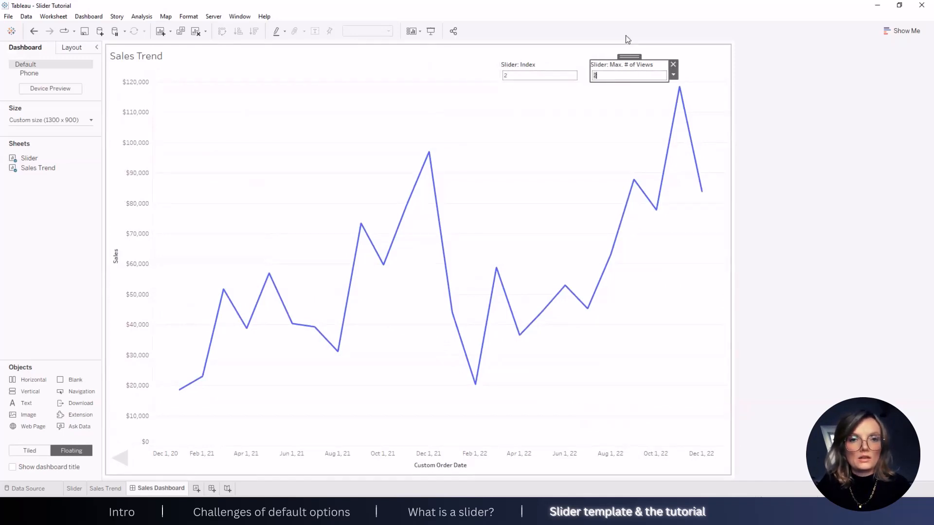
{"action": "left_click", "coordinate": [124, 466]}
{"action": "left_click", "coordinate": [124, 466]}
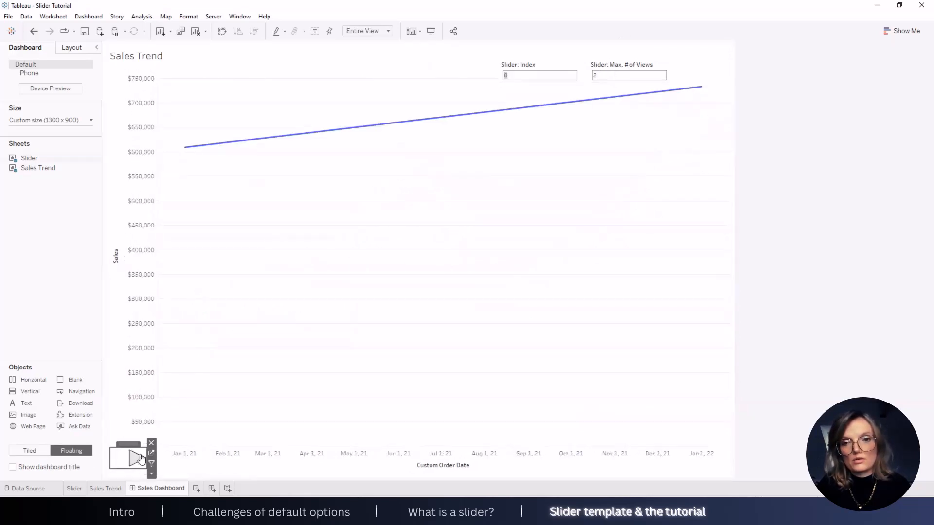
{"action": "left_click", "coordinate": [139, 458]}
{"action": "left_click", "coordinate": [135, 461]}
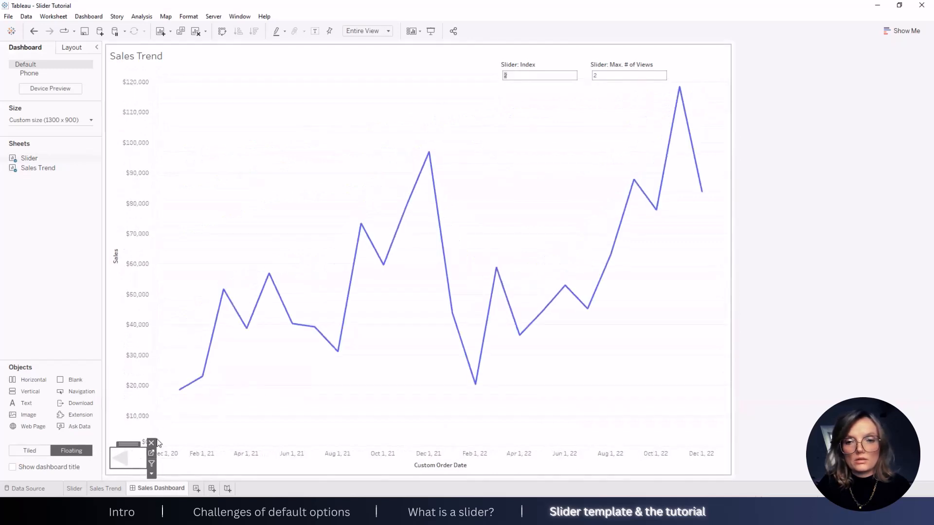
{"action": "left_click", "coordinate": [122, 460]}
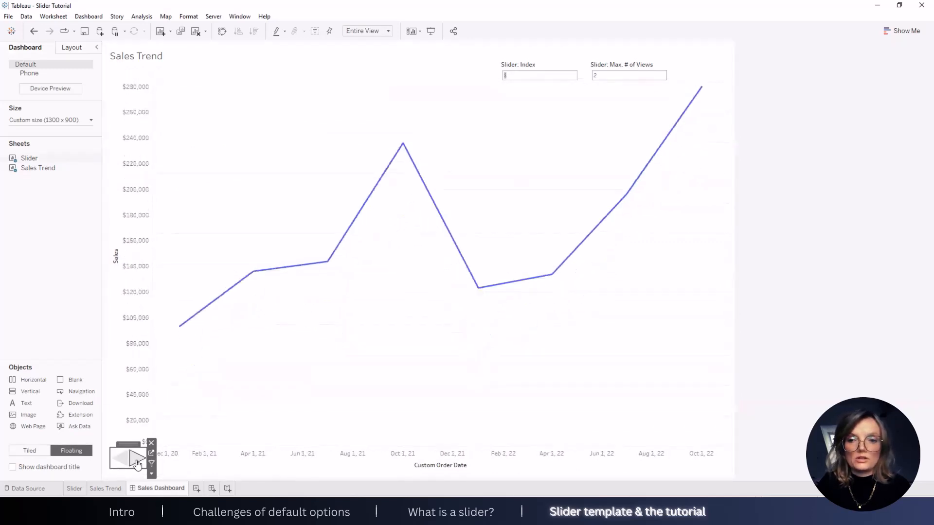
{"action": "left_click", "coordinate": [137, 460]}
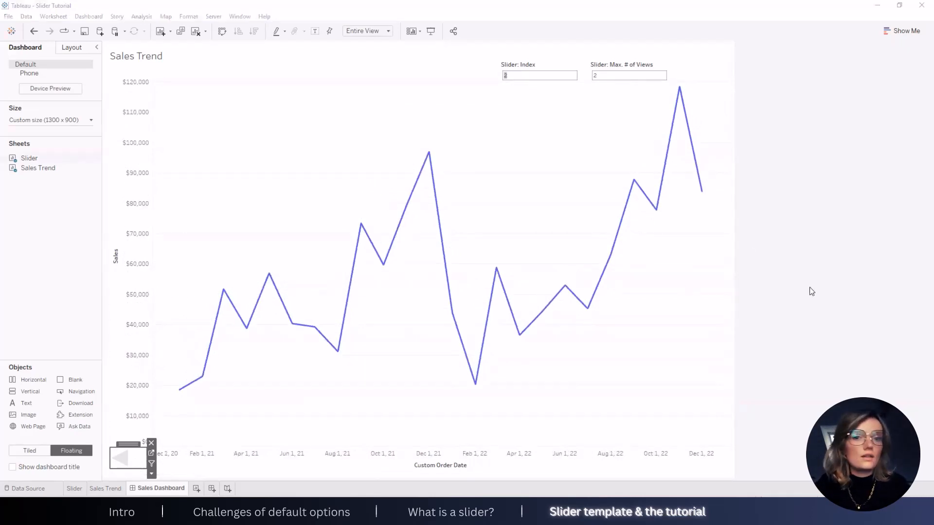
Step: On the Sales Trend sheet, create a CASE [Slider: Index] calculation returning Order Date text as year, quarter, month, 'w/c' iso-week and date for 0 to 4
{"action": "left_click", "coordinate": [603, 186]}
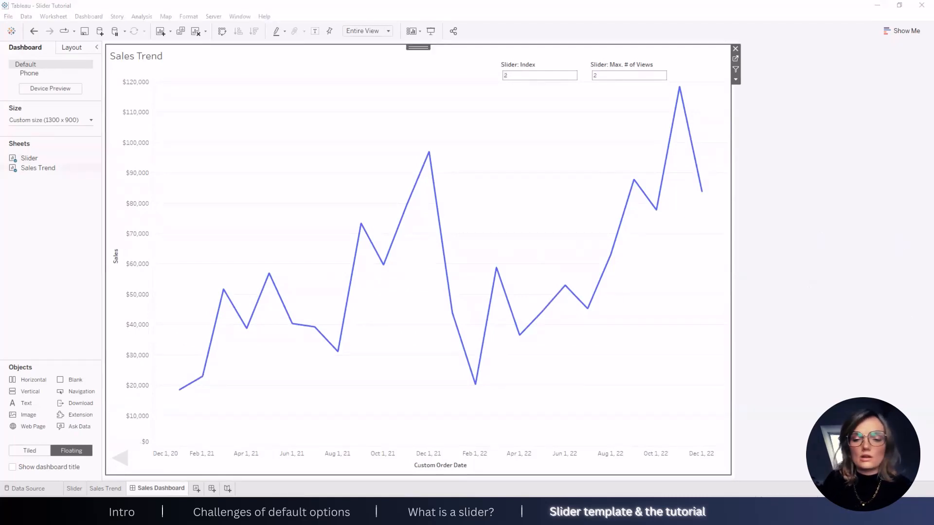
{"action": "left_click", "coordinate": [531, 167]}
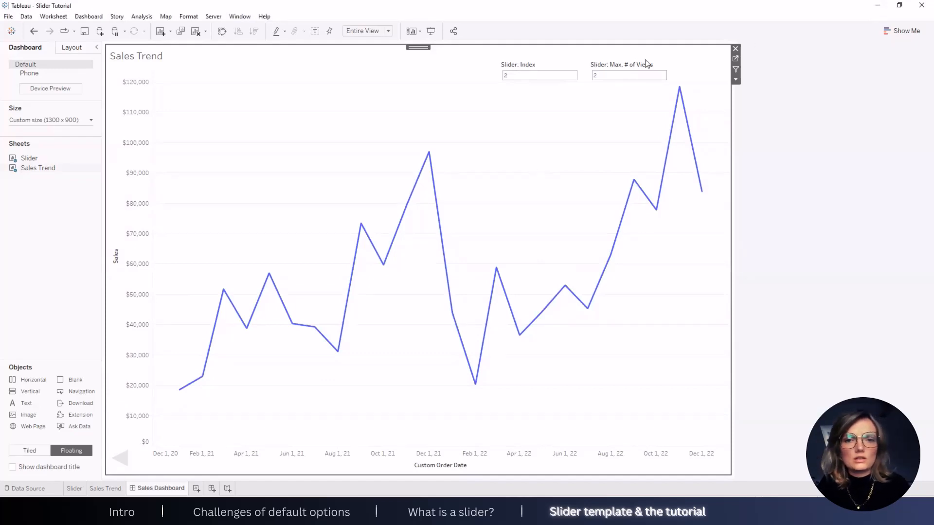
{"action": "left_click", "coordinate": [736, 59]}
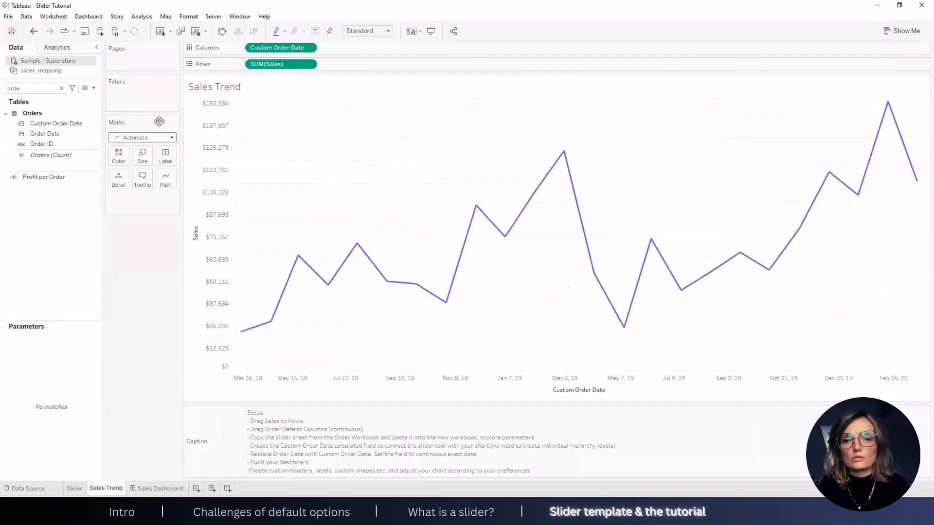
{"action": "left_click", "coordinate": [93, 88]}
{"action": "left_click", "coordinate": [79, 98]}
{"action": "left_click", "coordinate": [369, 283]}
{"action": "type", "text": "CASE [Slider: Index] WHEN 0 THEN STR(YEAR([Order Date])) WHEN 1 THEN 'Q'+DATENAME('quarter',[Order Date])+' '+STR(YEAR([Order Date])) WHEN 2 THEN DATENAME('month',[Order Date])+' '+STR(YEAR([Order Date])) WHEN 3 THEN 'w/c '+STR(DATE(DATETRUNC('iso-week',[Order Date]))) WHEN 4 THEN STR([Order Date]) END"}
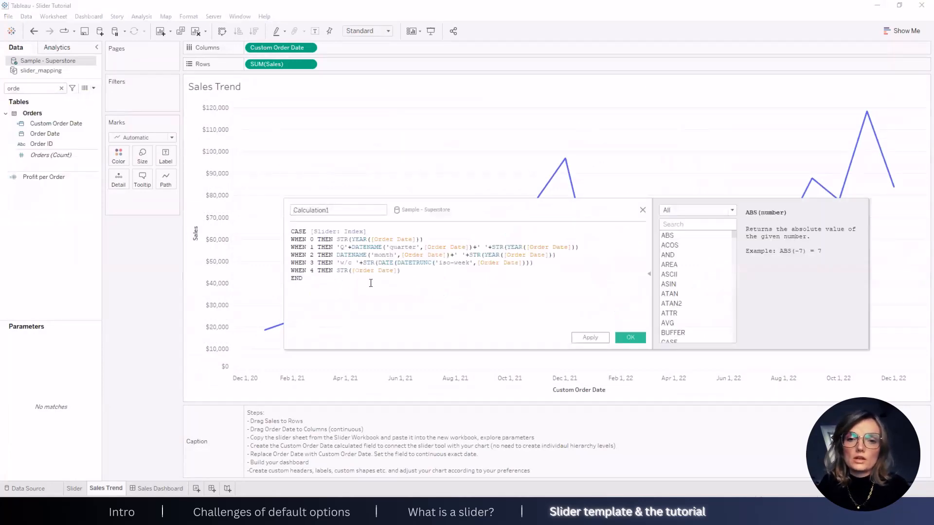
{"action": "left_click_drag", "start_coordinate": [316, 232], "coordinate": [392, 228]}
{"action": "left_click", "coordinate": [401, 233]}
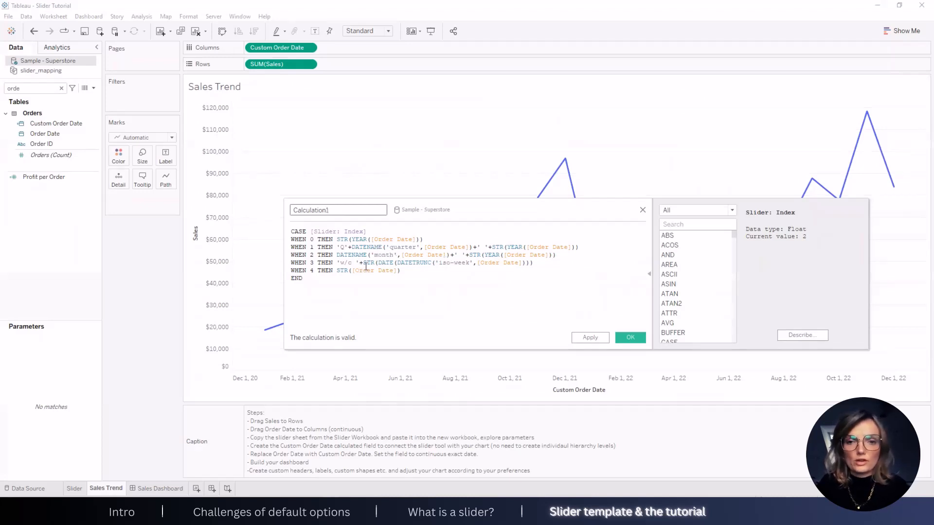
Step: Name the calculation Custom Order Date Label, save it, and add it to the Sales Trend line's tooltip
{"action": "left_click_drag", "start_coordinate": [343, 210], "coordinate": [292, 210]}
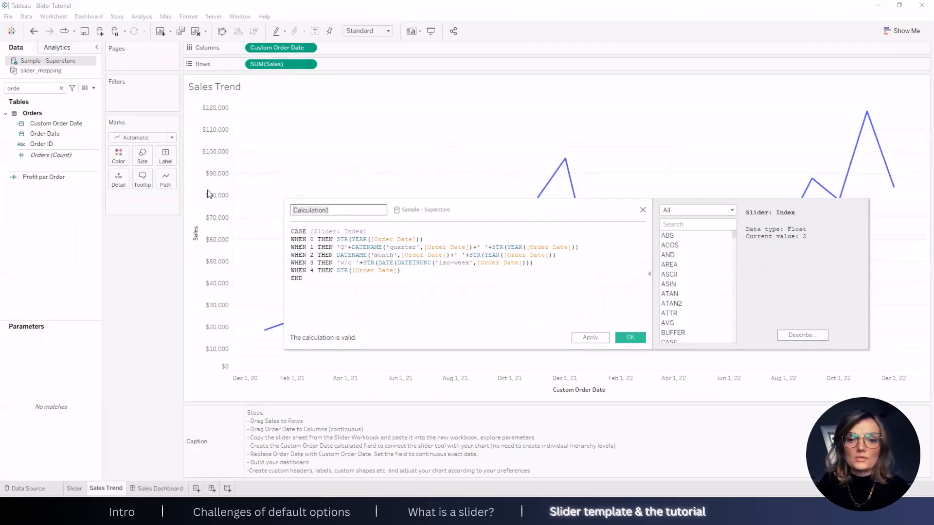
{"action": "type", "text": "Custom Order Date Label"}
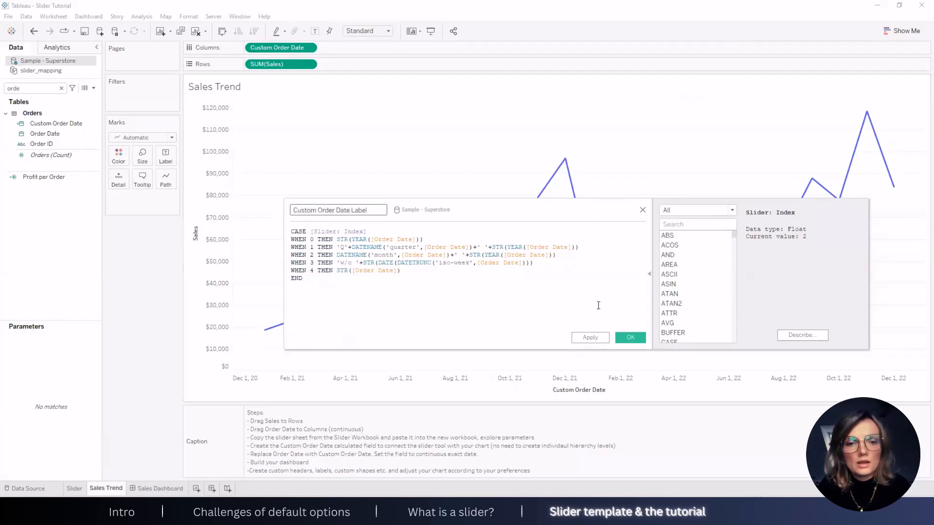
{"action": "left_click", "coordinate": [630, 334]}
{"action": "left_click_drag", "start_coordinate": [62, 136], "coordinate": [141, 184]}
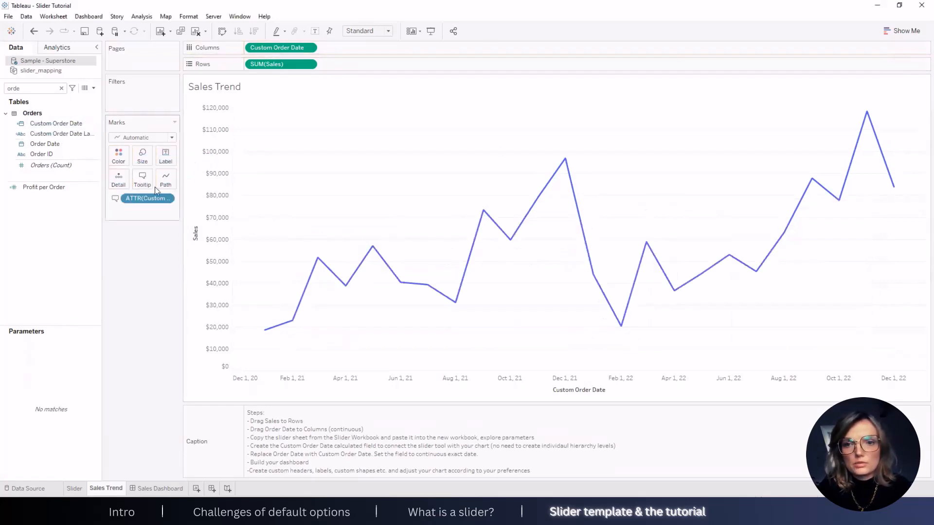
Step: On the Sales Dashboard, examine the chart's tooltip labels while stepping Slider: Index down to 0 and back up to 2
{"action": "mouse_move", "coordinate": [373, 251]}
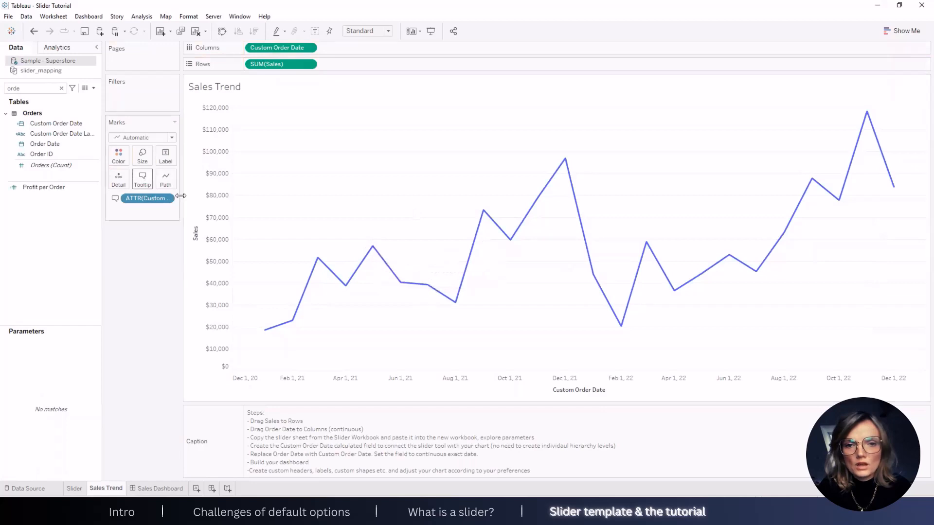
{"action": "left_click", "coordinate": [147, 489]}
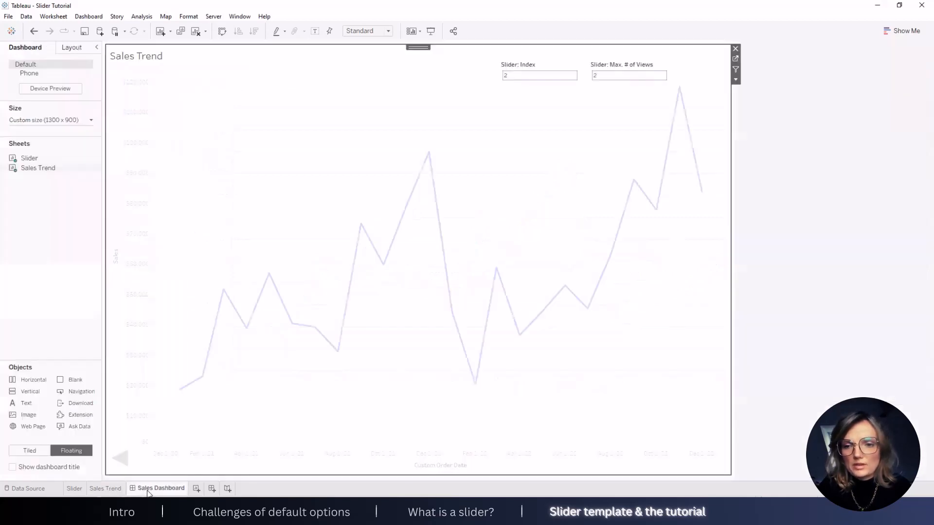
{"action": "left_click", "coordinate": [118, 458]}
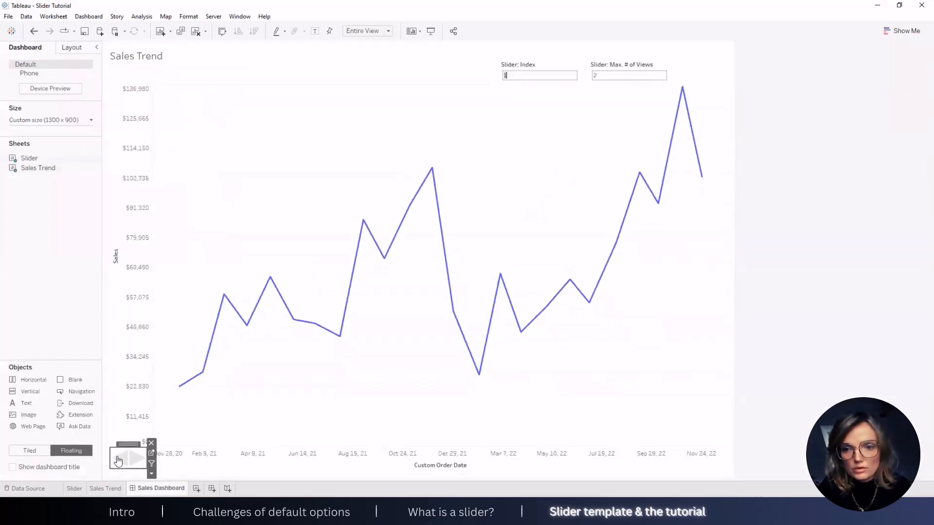
{"action": "mouse_move", "coordinate": [405, 149]}
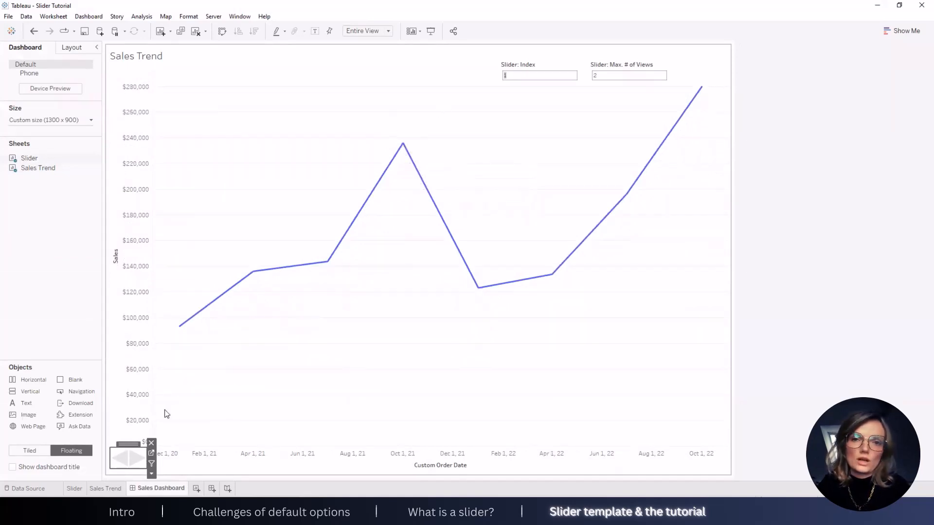
{"action": "left_click", "coordinate": [125, 467]}
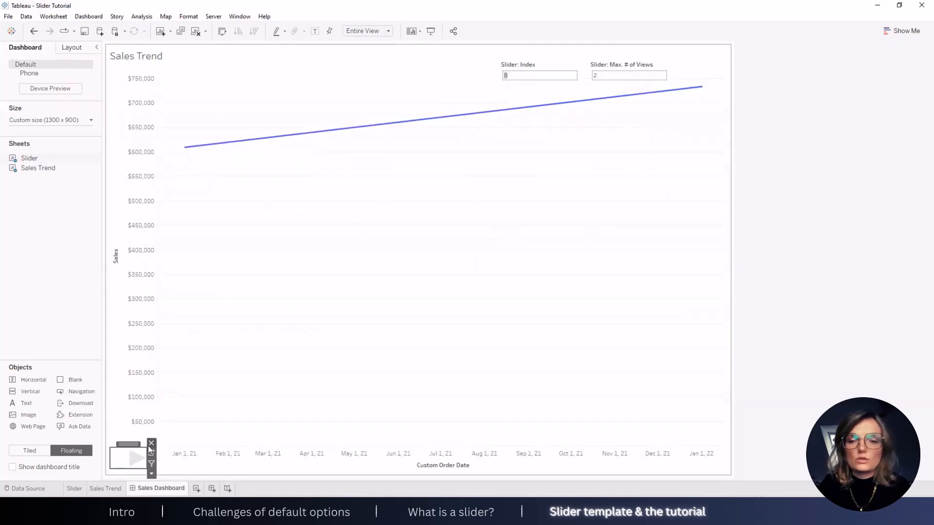
{"action": "left_click", "coordinate": [136, 465]}
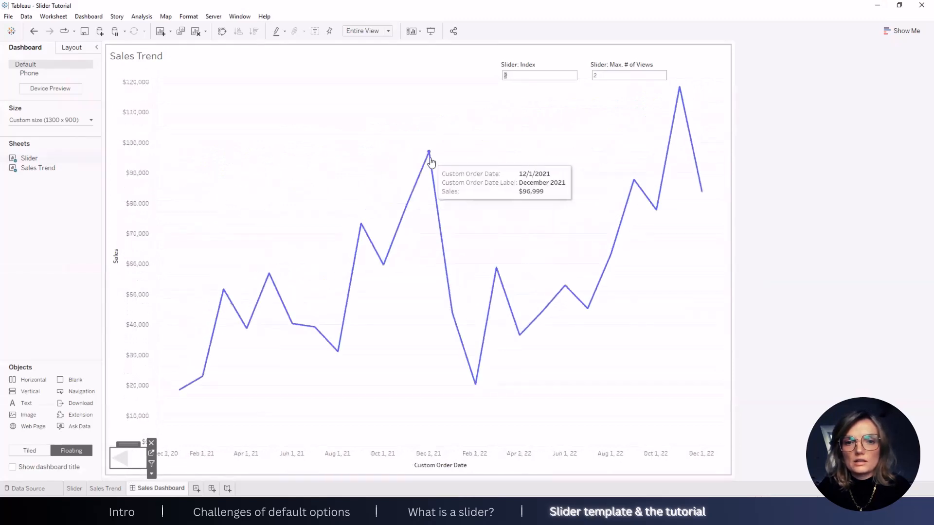
{"action": "left_click", "coordinate": [547, 183]}
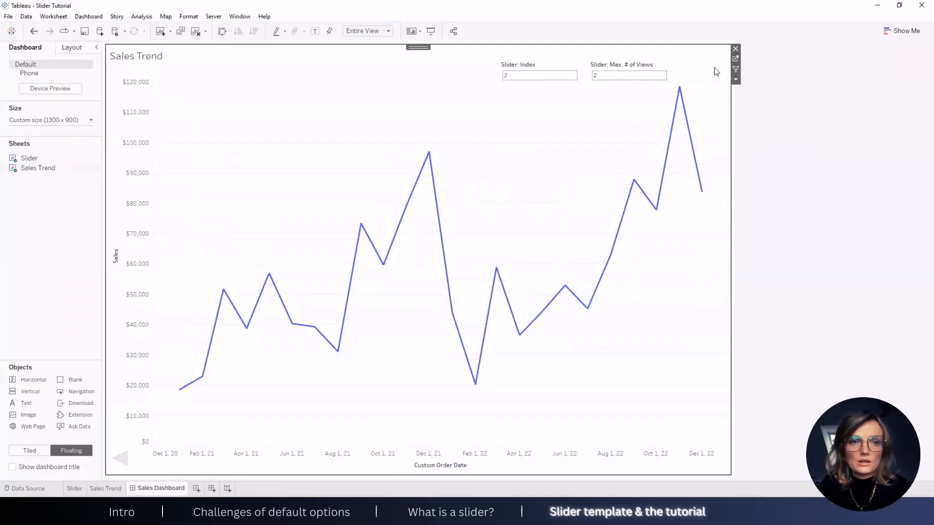
{"action": "mouse_move", "coordinate": [634, 183]}
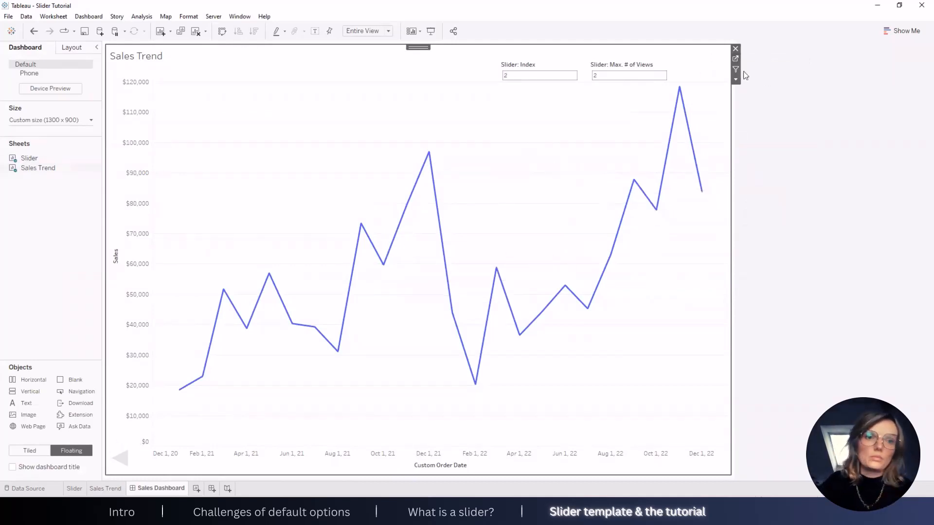
Step: Remove the Custom Order Date line from the Sales Trend sheet's tooltip, keeping the label and Sales lines
{"action": "left_click", "coordinate": [736, 59]}
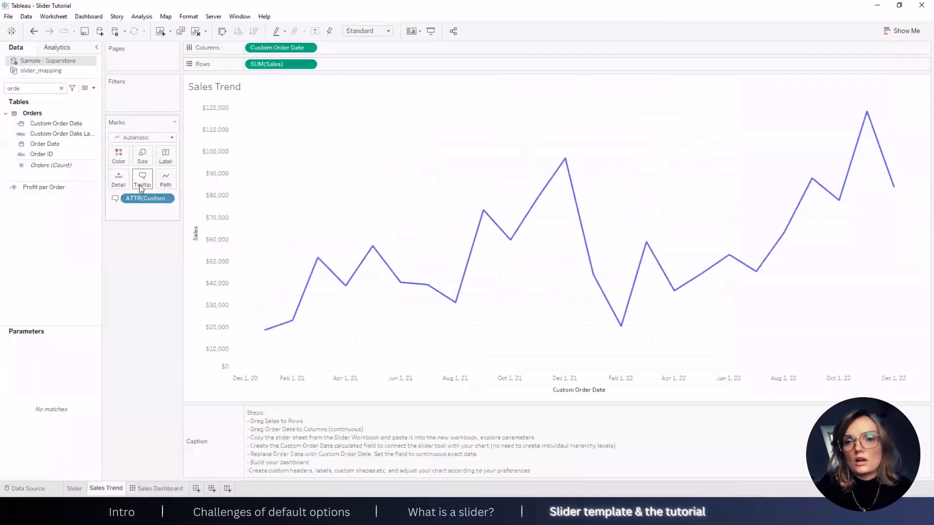
{"action": "left_click", "coordinate": [142, 178]}
{"action": "left_click_drag", "start_coordinate": [231, 126], "coordinate": [17, 127]}
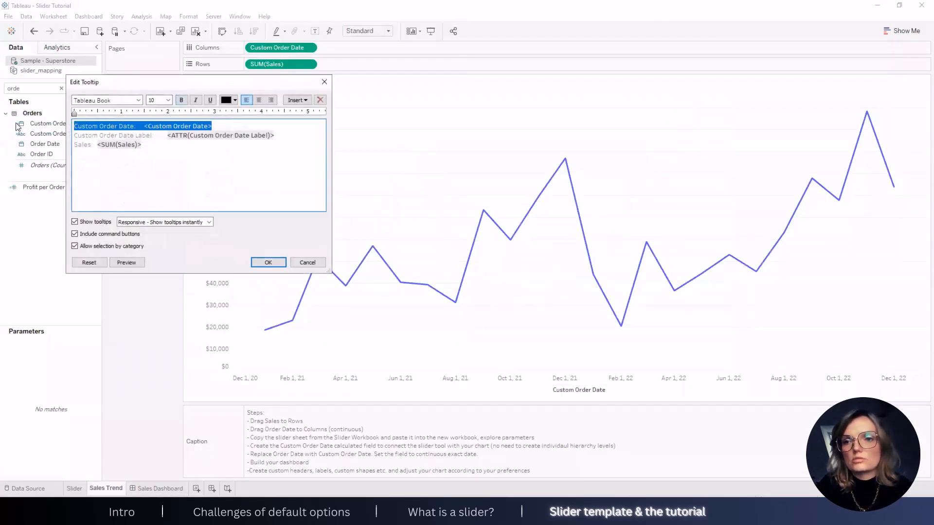
{"action": "key", "text": "Delete"}
{"action": "left_click", "coordinate": [268, 263]}
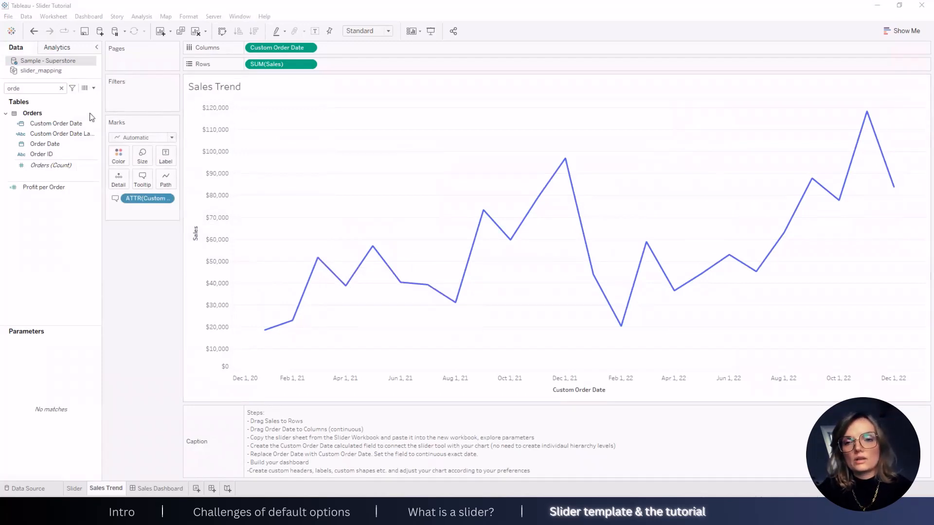
Step: Create a CASE [Slider: Index] calculation returning 'Yearly', 'Quarterly', 'Monthly', 'Weekly (iso-weeks)' and 'Daily' for values 0 to 4
{"action": "left_click", "coordinate": [94, 89]}
{"action": "left_click", "coordinate": [71, 98]}
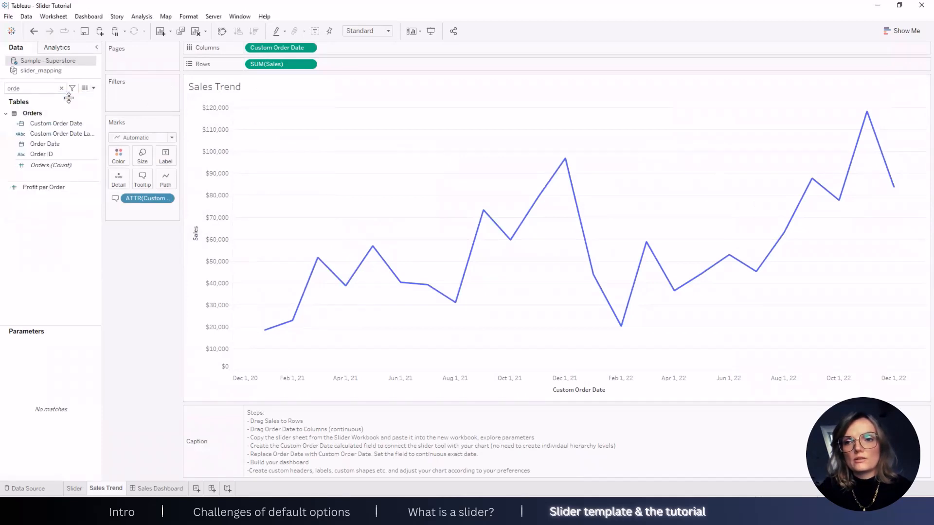
{"action": "right_click", "coordinate": [398, 250]}
{"action": "left_click", "coordinate": [375, 245]}
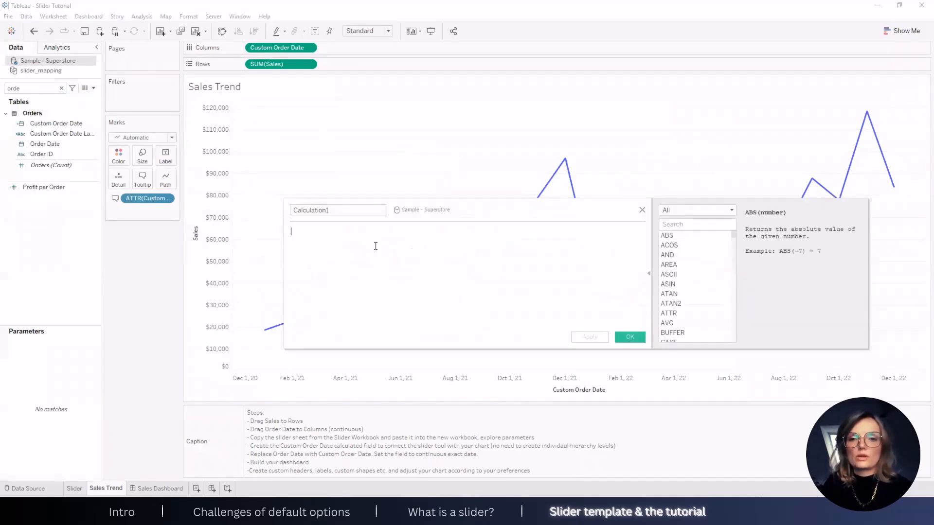
{"action": "type", "text": "CASE [Slider: Index] WHEN 0 THEN 'Yearly' WHEN 1 THEN 'Quarterly' WHEN 2 THEN 'Monthly' WHEN 3 THEN 'Weekly (iso-weeks)' WHEN 4 THEN 'Daily' END"}
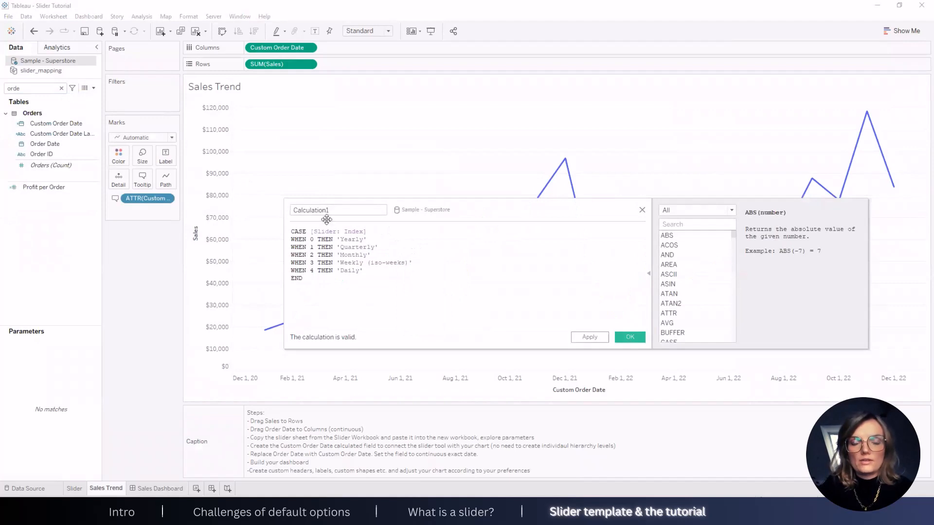
Step: Name the calculation Custom Order Date Header, save it, and add it to Detail on the Sales Trend sheet
{"action": "left_click", "coordinate": [341, 211]}
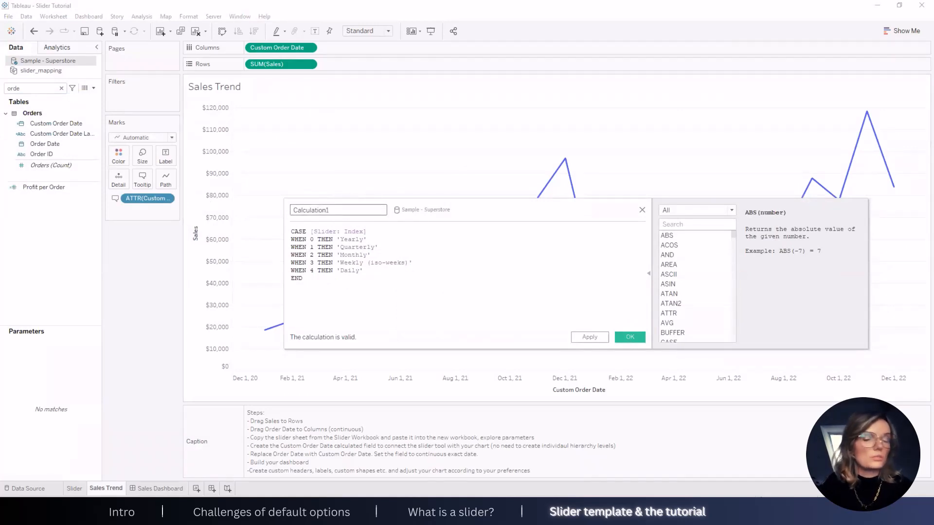
{"action": "key", "text": "BackSpace"}
{"action": "key", "text": "BackSpace"}
{"action": "key", "text": "BackSpace"}
{"action": "key", "text": "BackSpace"}
{"action": "key", "text": "BackSpace"}
{"action": "key", "text": "BackSpace"}
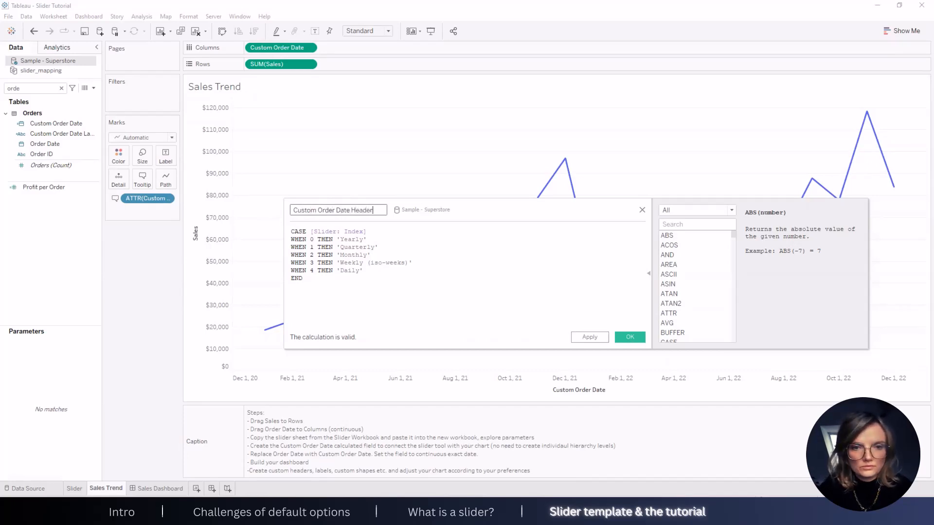
{"action": "left_click", "coordinate": [642, 338]}
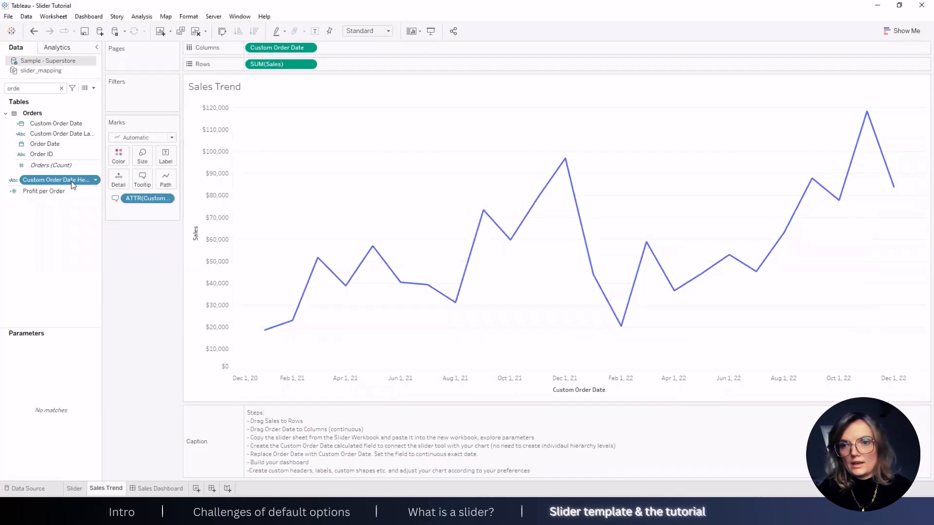
{"action": "left_click_drag", "start_coordinate": [73, 184], "coordinate": [126, 176]}
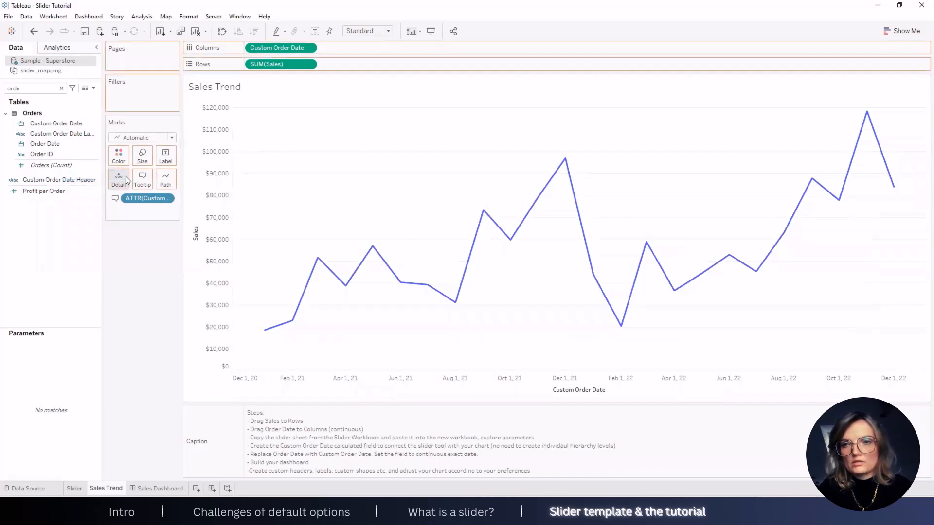
Step: Replace the Sales Trend sheet's title text with the Custom Order Date Header field followed by "Sales"
{"action": "double_click", "coordinate": [224, 84]}
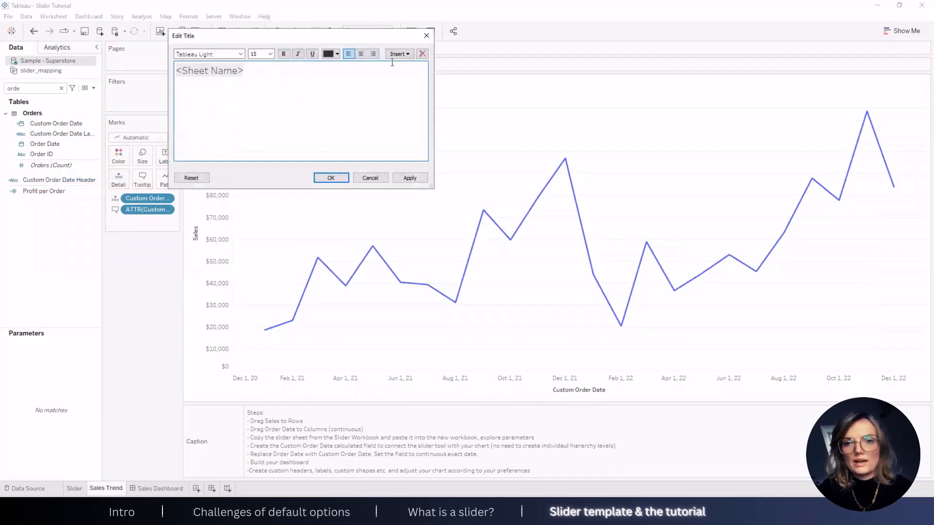
{"action": "key", "text": "ctrl+a"}
{"action": "key", "text": "BackSpace"}
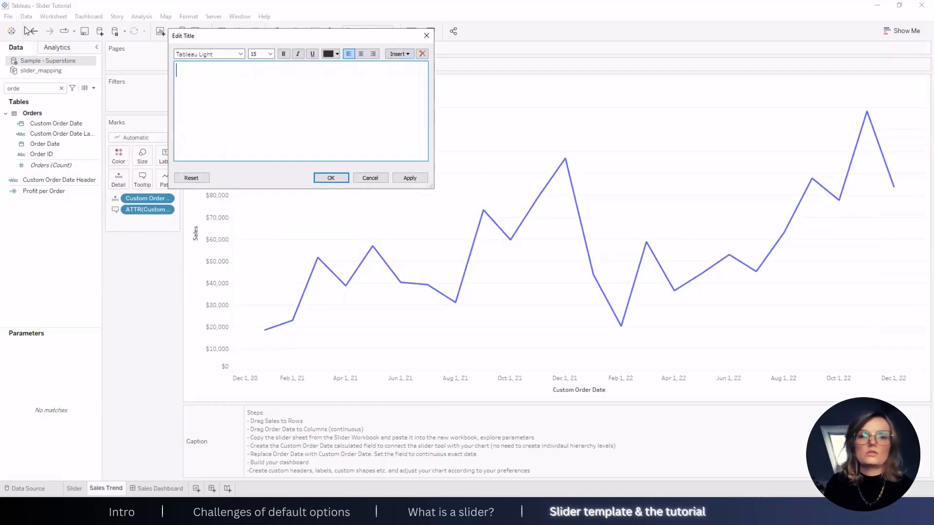
{"action": "left_click", "coordinate": [399, 54]}
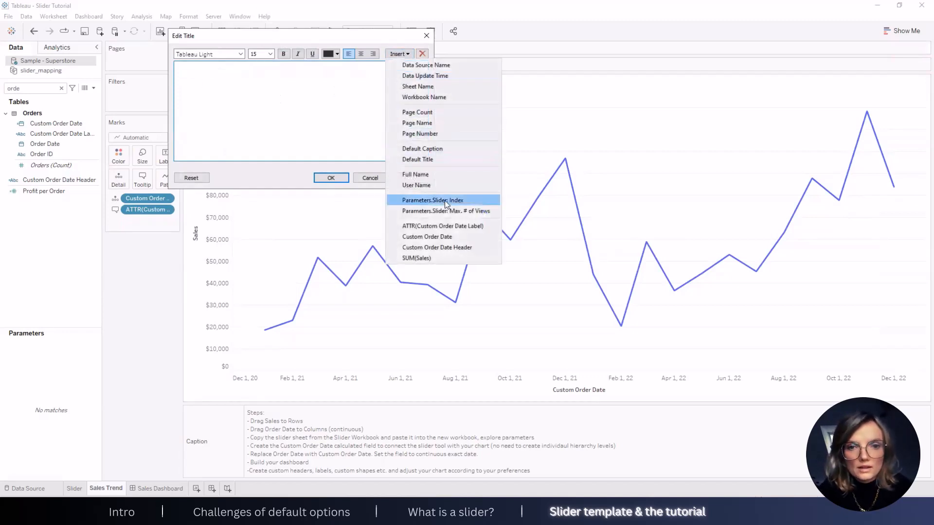
{"action": "left_click", "coordinate": [448, 247]}
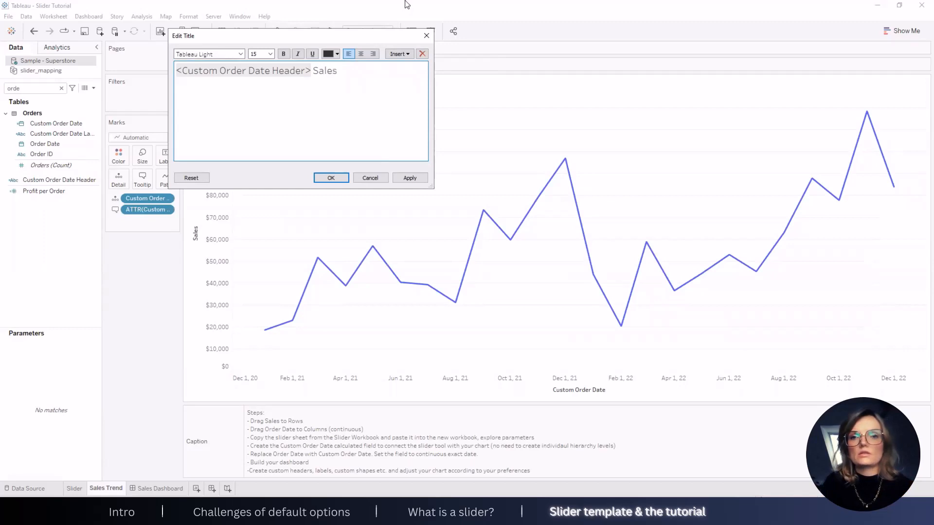
Step: Make the Custom Order Date Header field bold in the Sales Trend title and centre the whole title
{"action": "left_click_drag", "start_coordinate": [311, 70], "coordinate": [55, 60]}
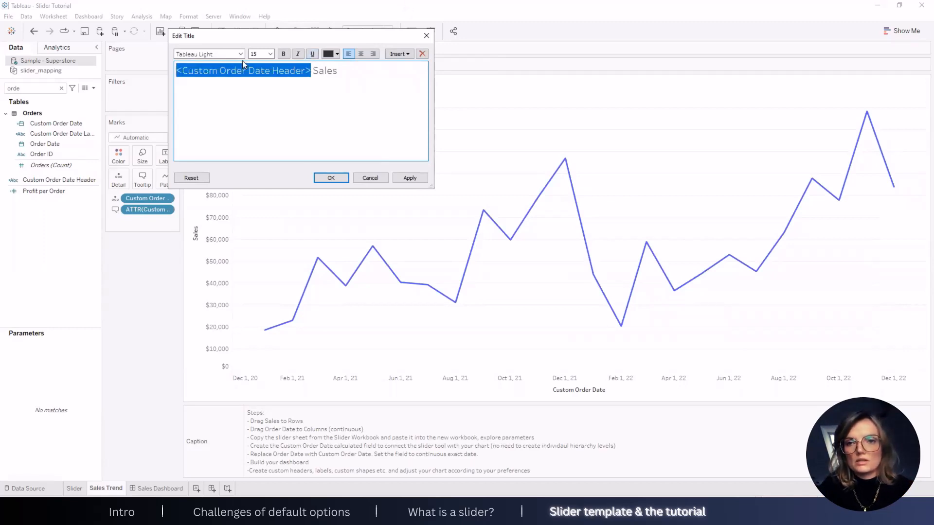
{"action": "left_click", "coordinate": [332, 177]}
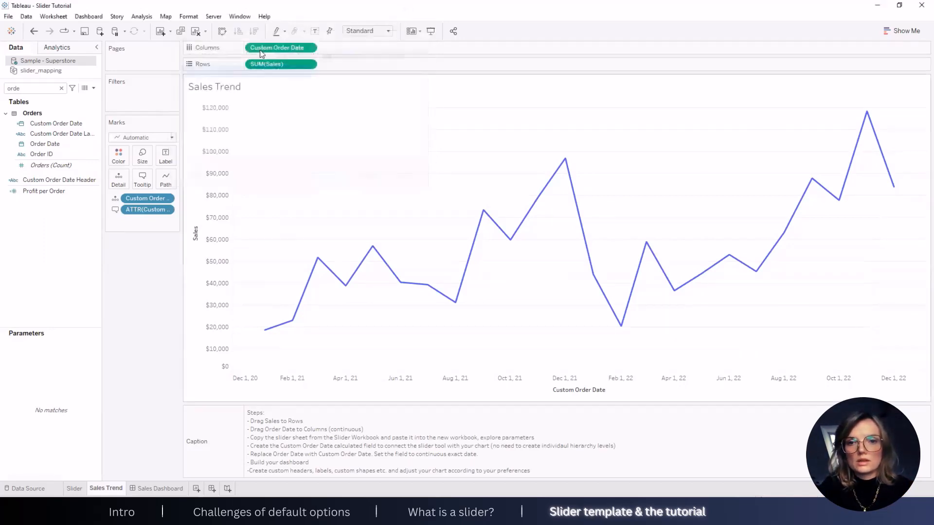
{"action": "double_click", "coordinate": [213, 89]}
{"action": "key", "text": "ctrl+a"}
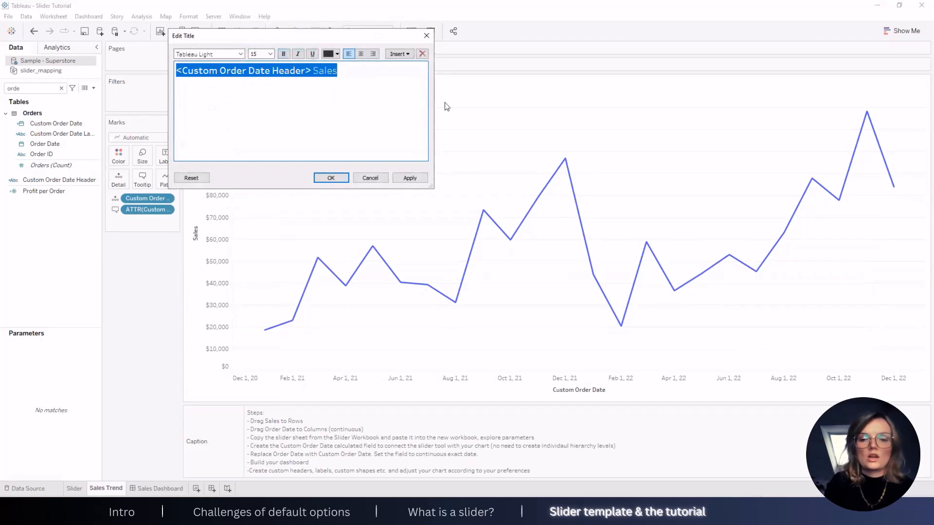
{"action": "left_click", "coordinate": [360, 54]}
{"action": "left_click", "coordinate": [332, 178]}
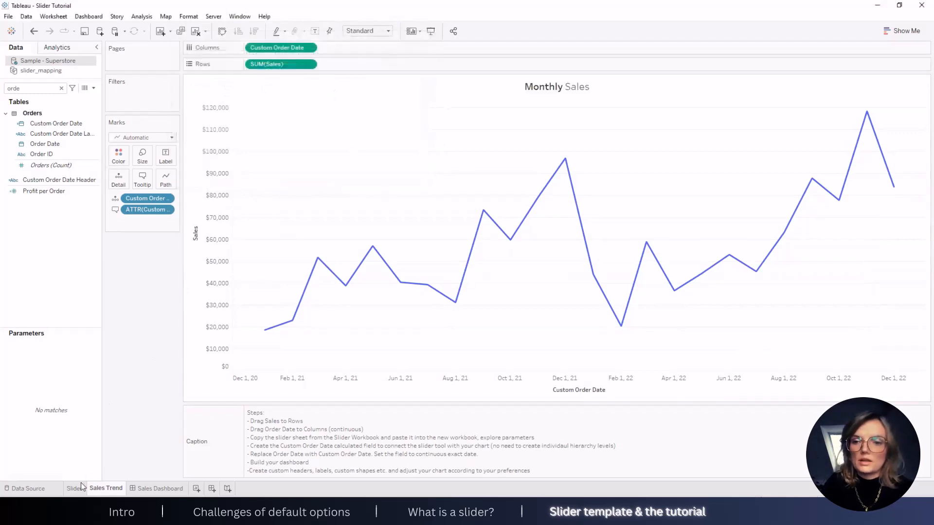
Step: On the Sales Dashboard, check the dynamic title while stepping Slider: Index down to 0 and back up to 2
{"action": "left_click", "coordinate": [149, 488]}
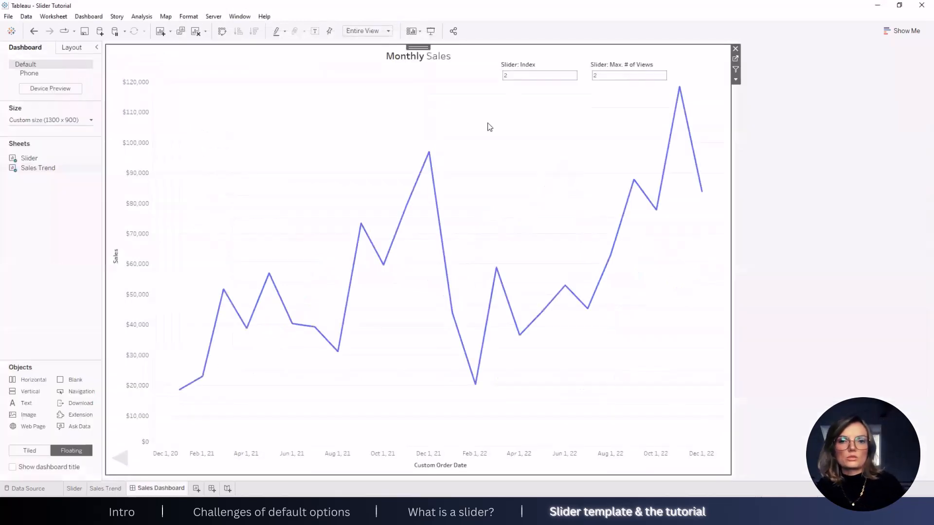
{"action": "left_click", "coordinate": [121, 459]}
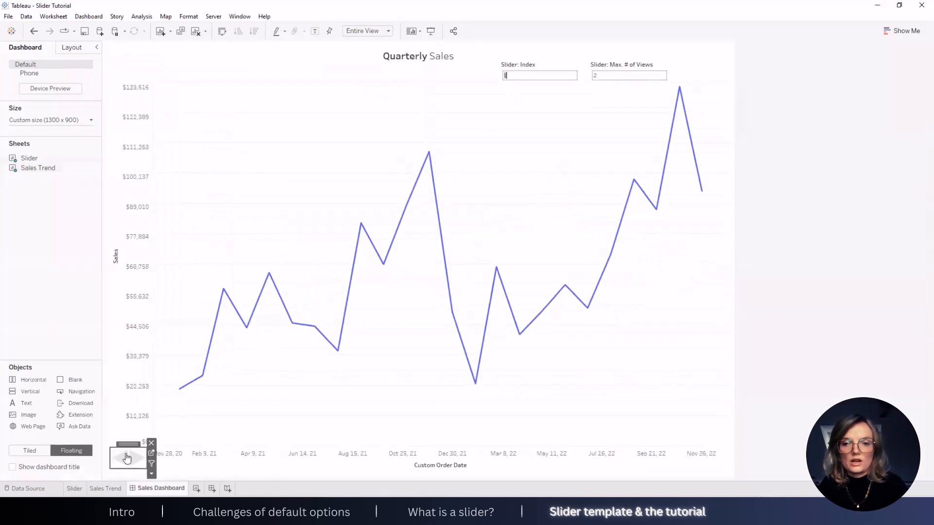
{"action": "left_click", "coordinate": [120, 459]}
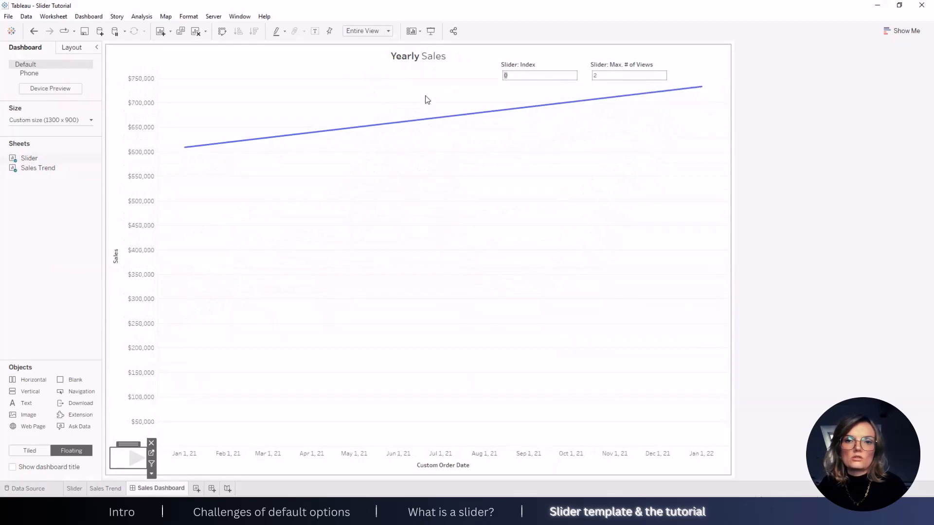
{"action": "left_click", "coordinate": [140, 459]}
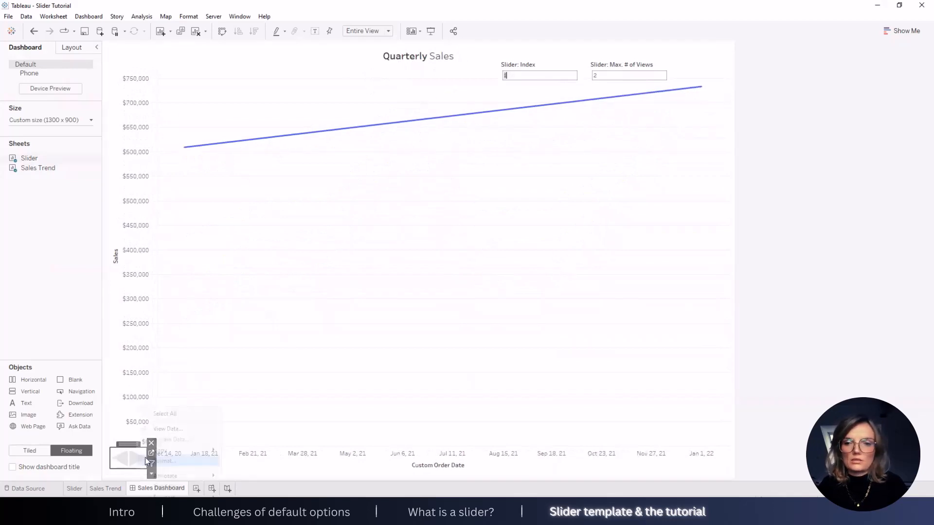
{"action": "left_click", "coordinate": [799, 308]}
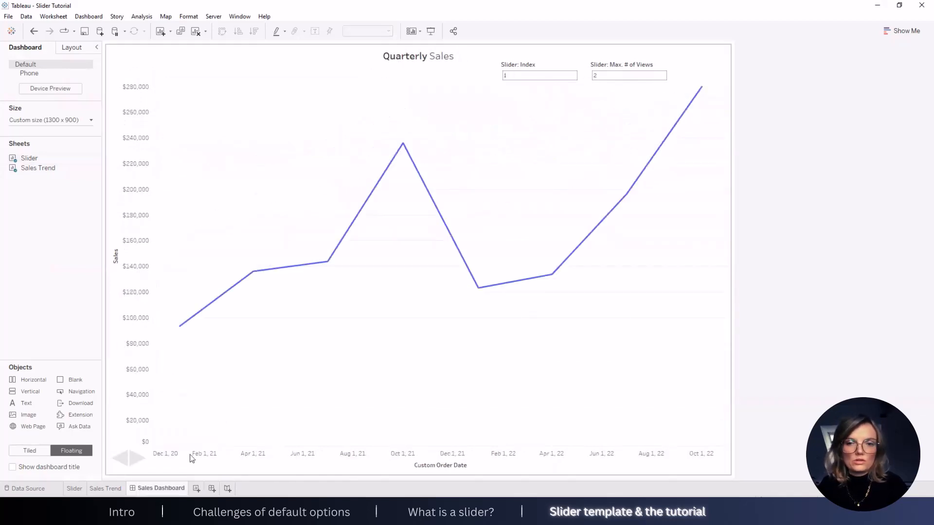
{"action": "left_click", "coordinate": [139, 459]}
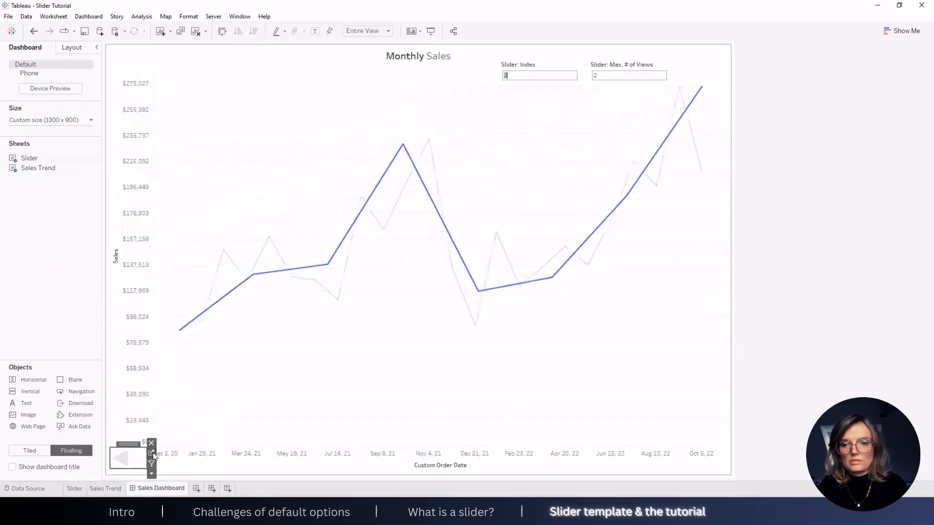
Step: On the Slider sheet, inspect the Slider shape palette for Symbol Shape's Decrease item, leaving the current shapes assigned
{"action": "left_click", "coordinate": [151, 453]}
{"action": "left_click", "coordinate": [408, 281]}
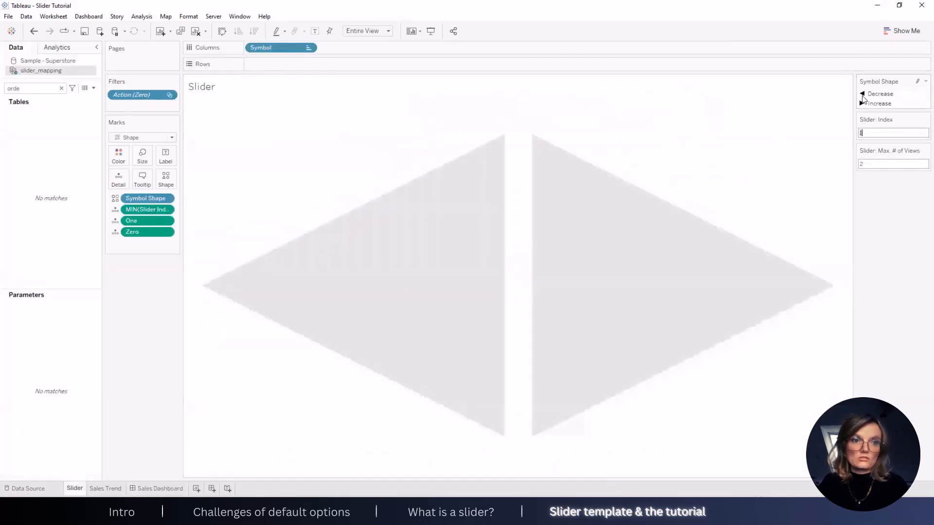
{"action": "left_click", "coordinate": [925, 81]}
{"action": "left_click", "coordinate": [860, 93]}
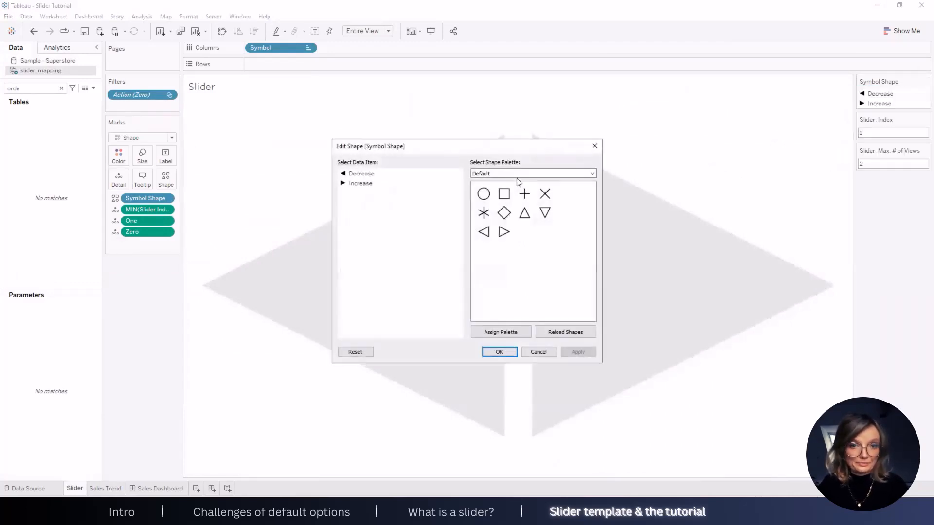
{"action": "left_click", "coordinate": [514, 175]}
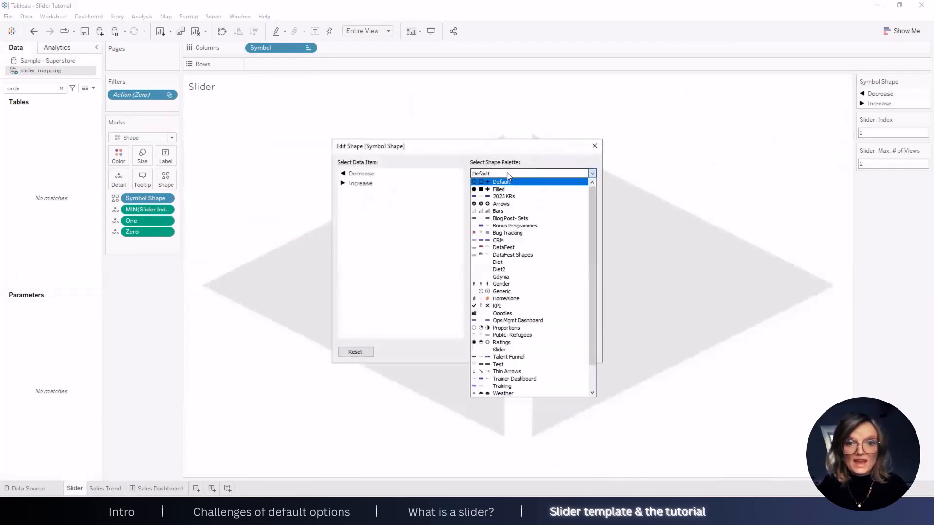
{"action": "left_click", "coordinate": [519, 357]}
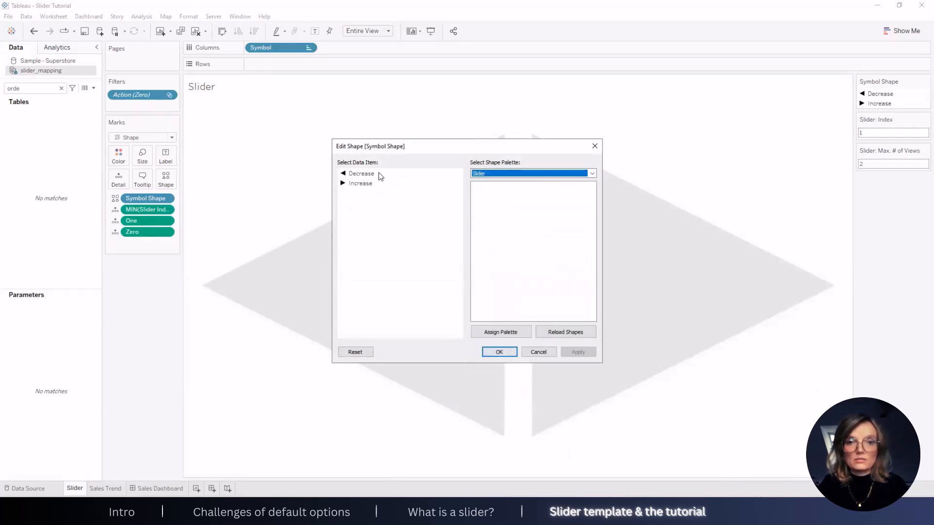
{"action": "left_click", "coordinate": [362, 175]}
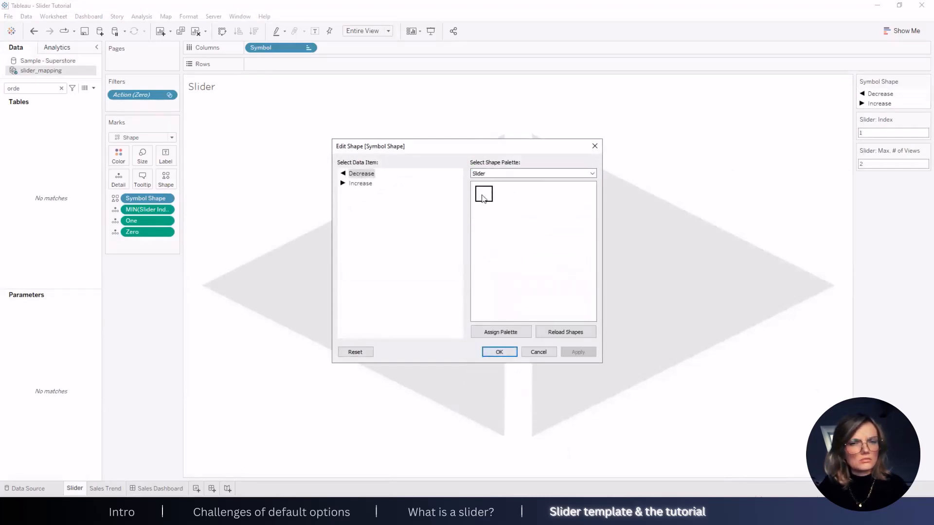
{"action": "left_click", "coordinate": [497, 175]}
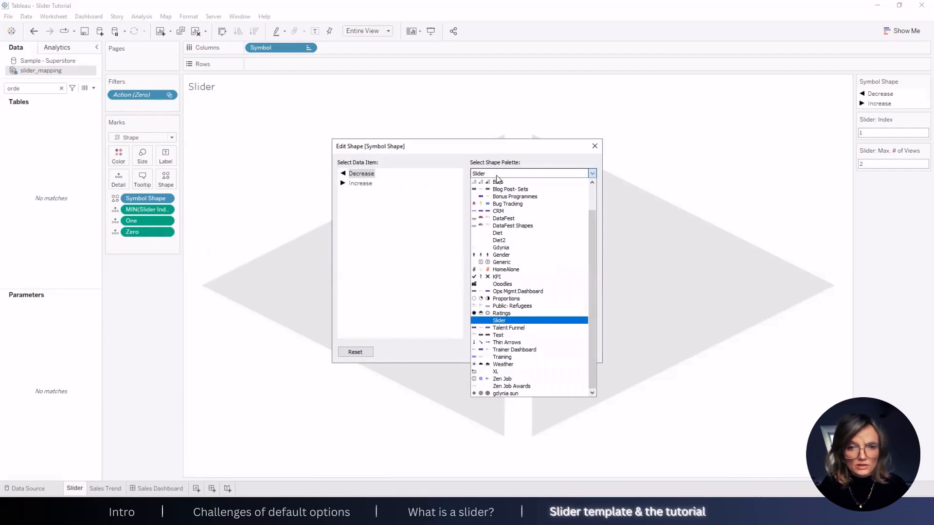
{"action": "left_click", "coordinate": [497, 175]}
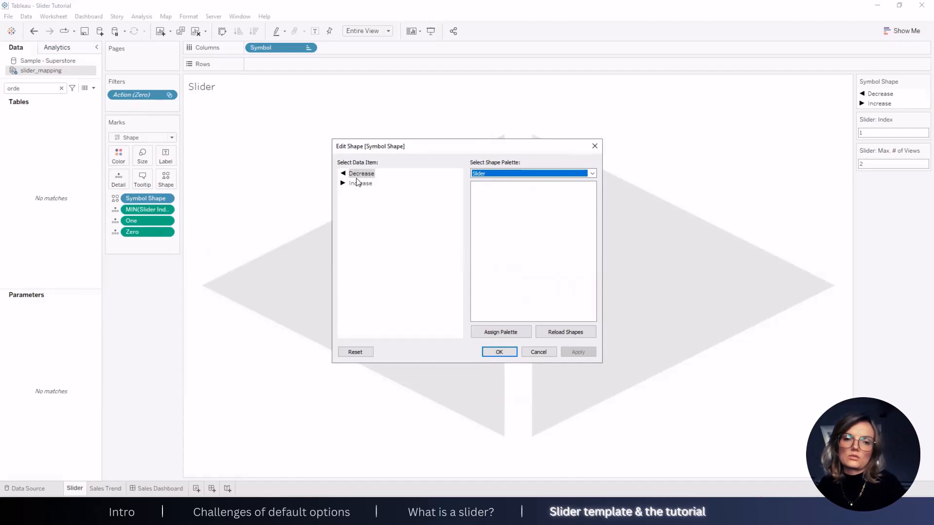
{"action": "left_click", "coordinate": [594, 146]}
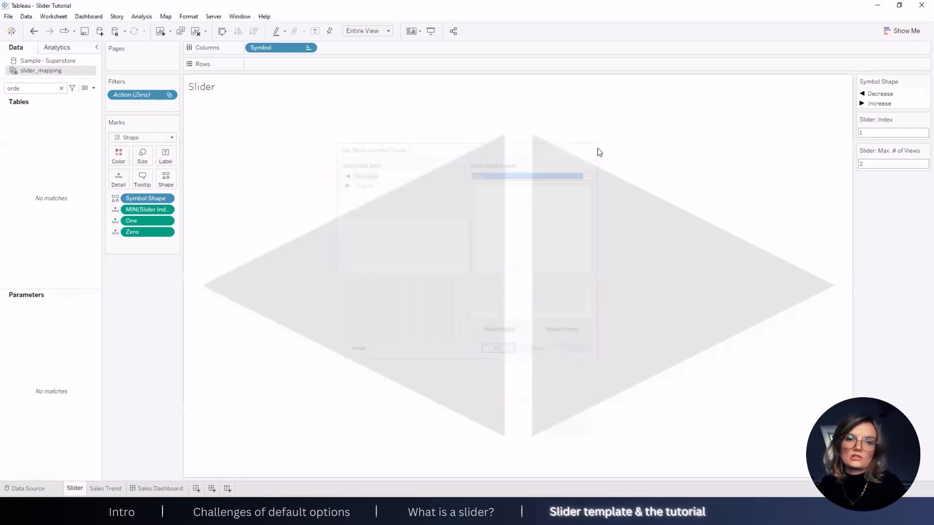
Step: Return to the Sales Dashboard and test the slider arrows, stepping Slider: Index to 0 and back to 1
{"action": "left_click", "coordinate": [143, 488]}
{"action": "left_click", "coordinate": [121, 459]}
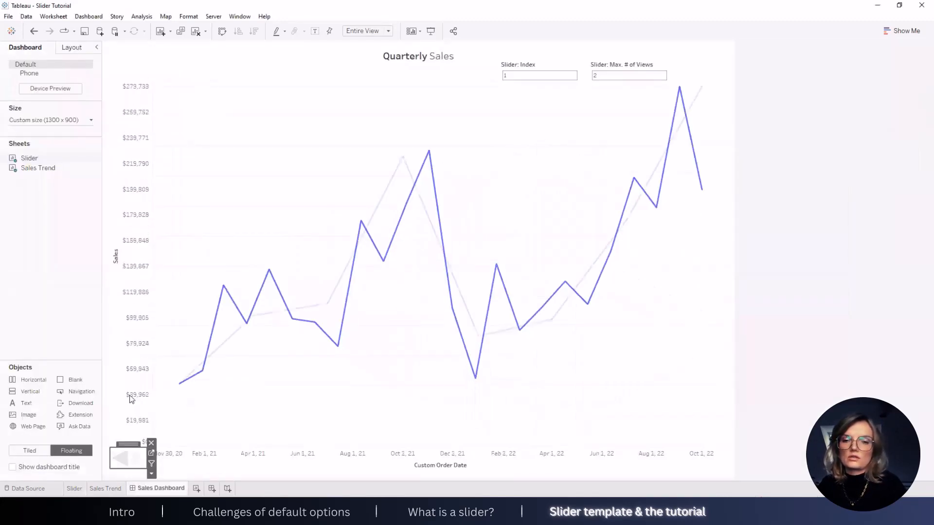
{"action": "left_click", "coordinate": [137, 460]}
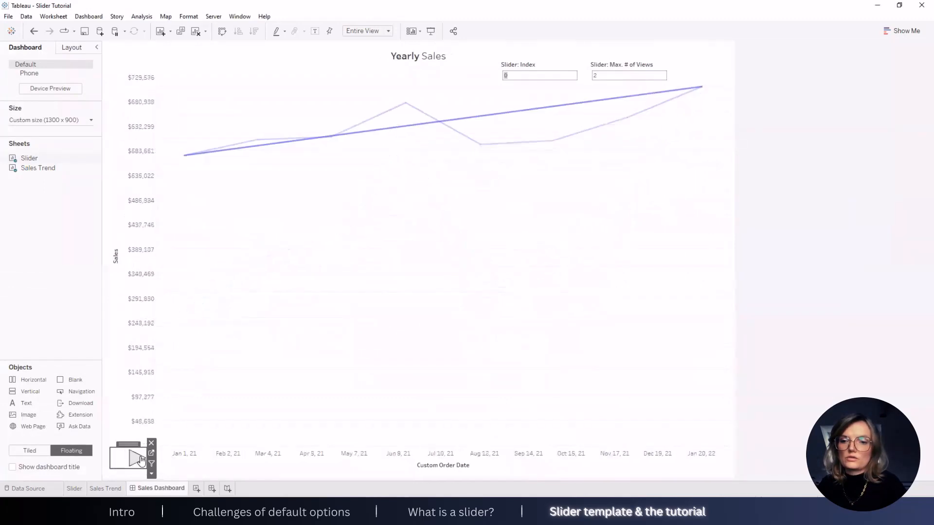
{"action": "left_click", "coordinate": [120, 458]}
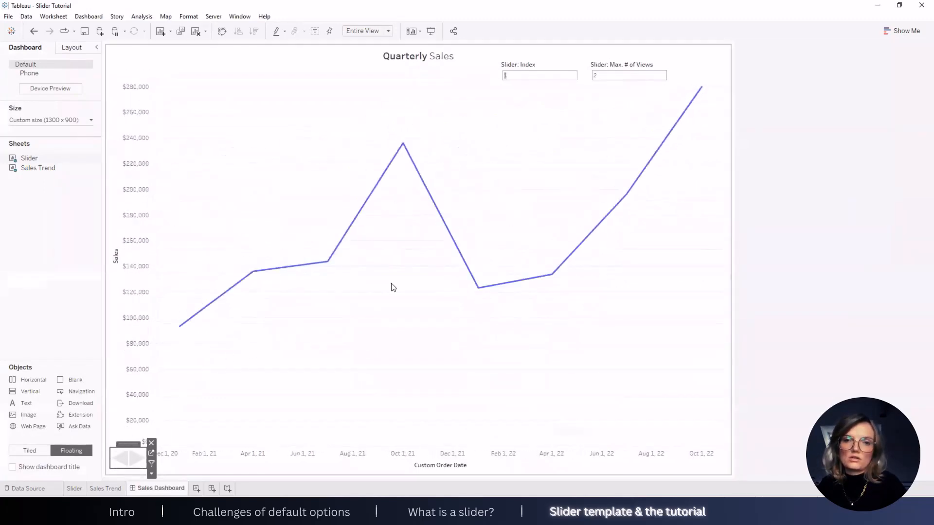
{"action": "left_click", "coordinate": [384, 284]}
Step: Switch to the Slider Solution workbook, examine the maximum sales label on its dashboard, and return to the Slider Tutorial workbook
{"action": "left_click", "coordinate": [295, 516]}
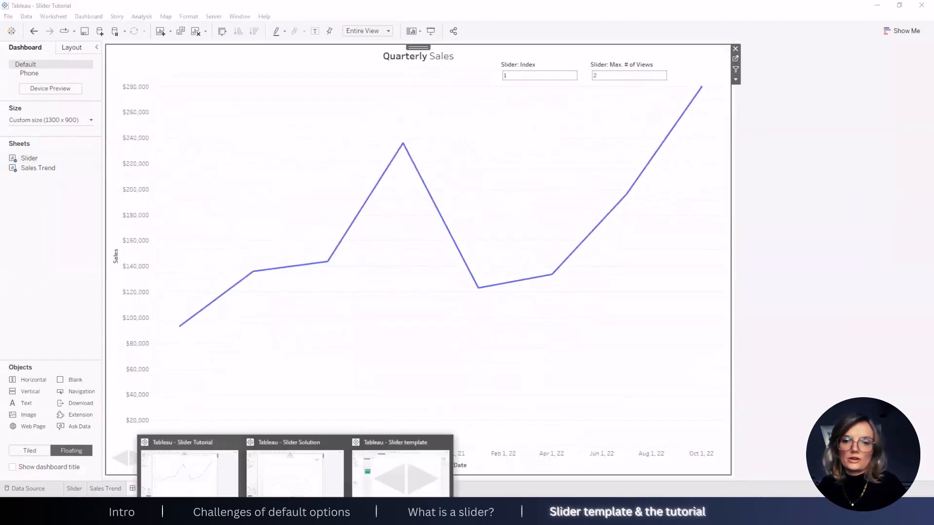
{"action": "left_click", "coordinate": [304, 481]}
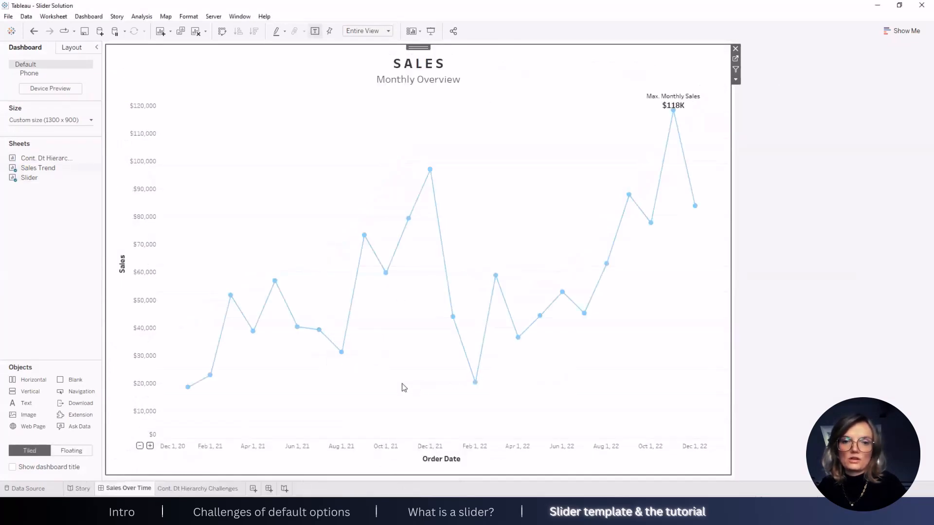
{"action": "mouse_move", "coordinate": [683, 101]}
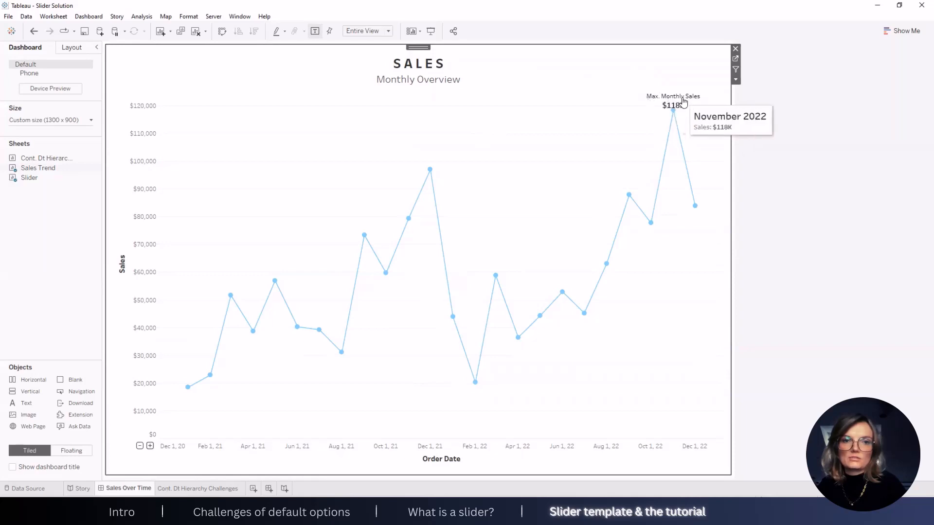
{"action": "left_click", "coordinate": [876, 6]}
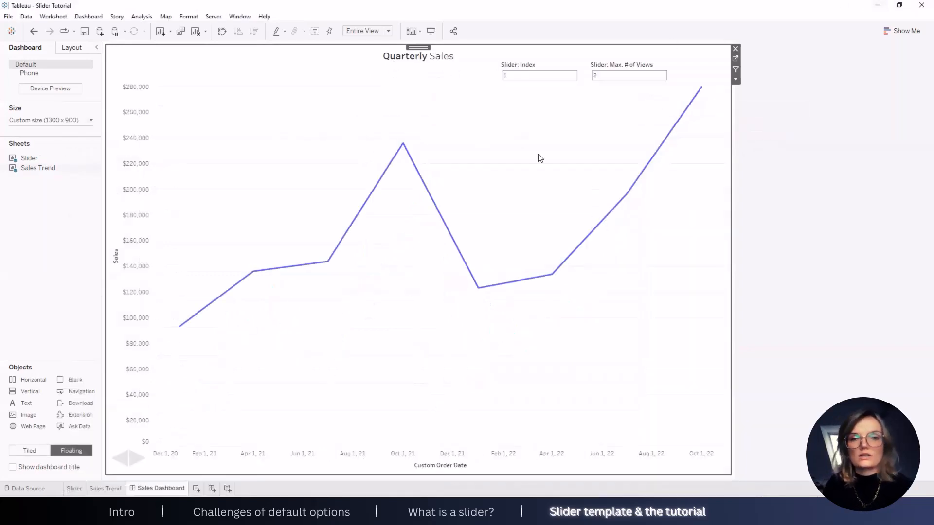
Step: On the Sales Trend sheet, add copies of SUM(Sales) and Custom Order Date Header to the mark labels
{"action": "left_click", "coordinate": [735, 59]}
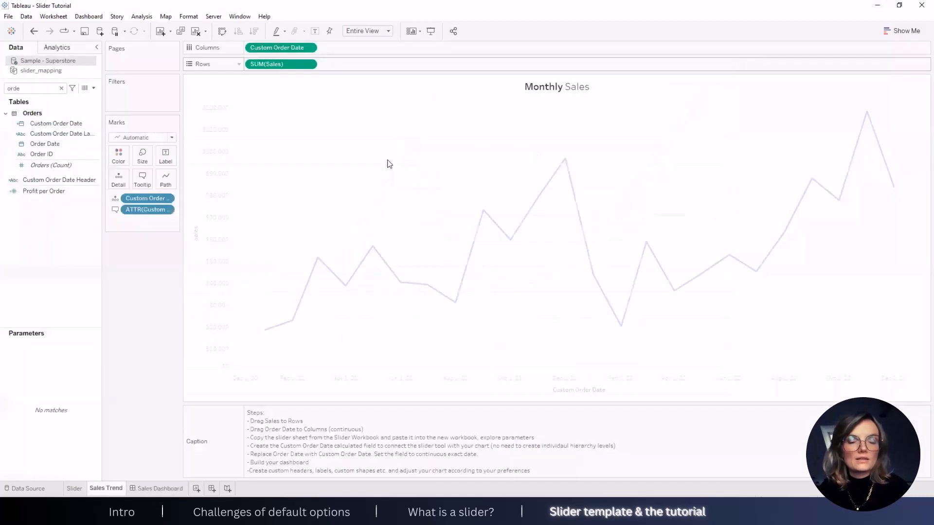
{"action": "left_click_drag", "start_coordinate": [281, 64], "coordinate": [166, 155]}
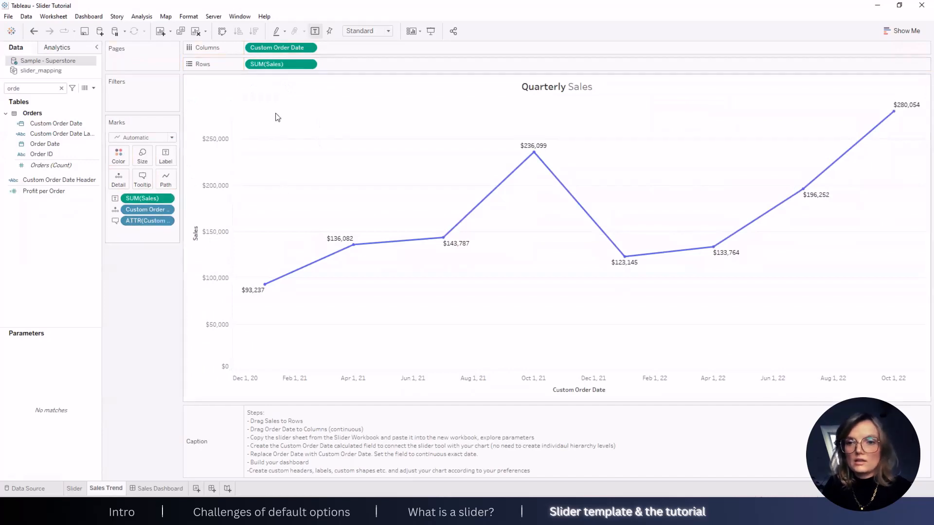
{"action": "left_click_drag", "start_coordinate": [143, 210], "coordinate": [162, 156]}
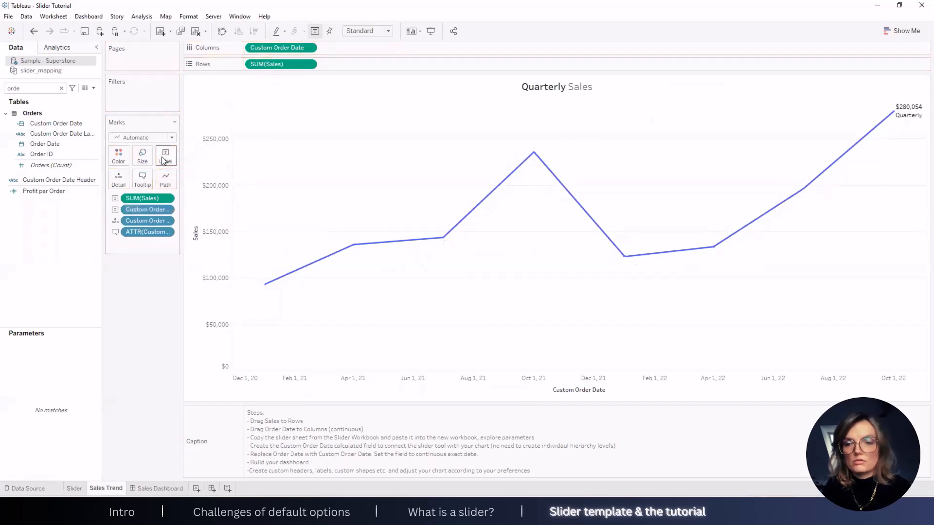
Step: Set the mark labels to Min/Max by SUM(Sales), labelling only the maximum value and allowing overlap with other marks
{"action": "left_click", "coordinate": [165, 157]}
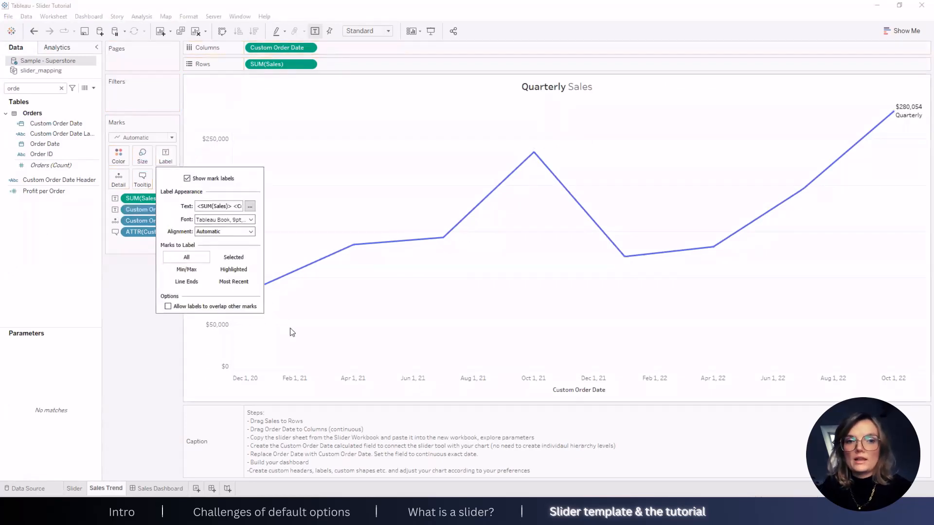
{"action": "left_click", "coordinate": [186, 269]}
{"action": "left_click", "coordinate": [210, 344]}
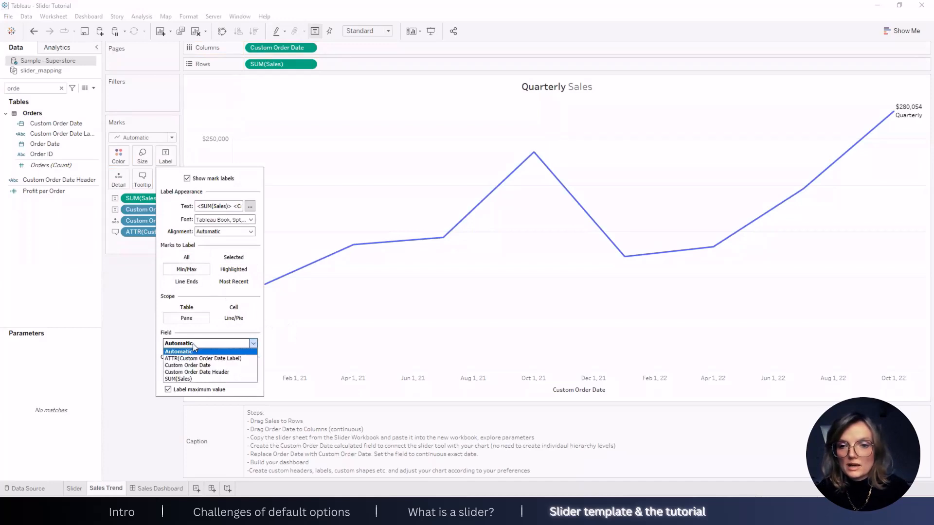
{"action": "left_click", "coordinate": [209, 378]}
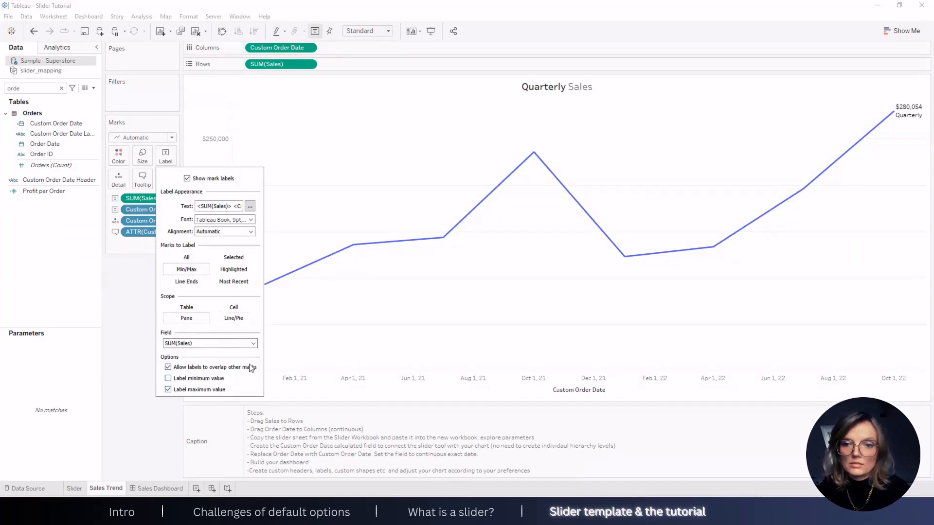
Step: Rewrite the mark label text as <Custom Order Date Header> Max on the first line with <SUM(Sales)> below it
{"action": "left_click", "coordinate": [249, 206]}
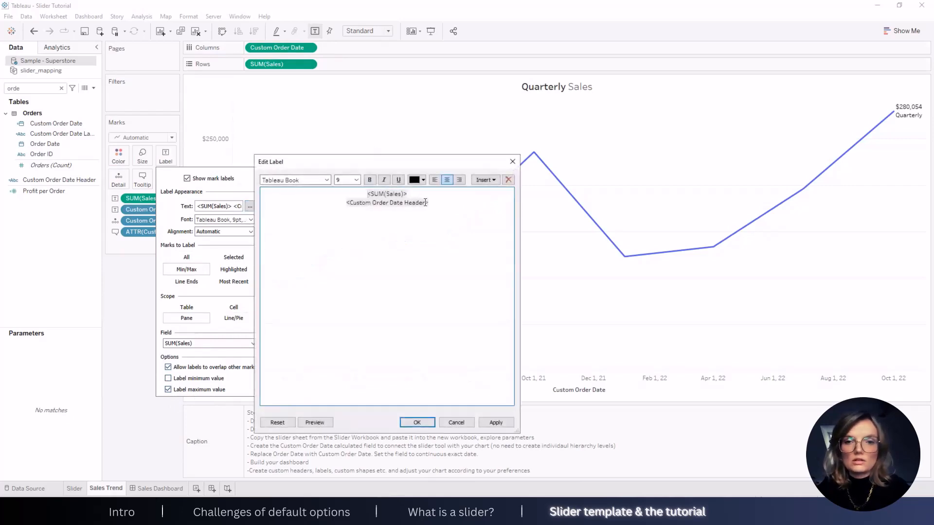
{"action": "key", "text": "shift+Home"}
{"action": "key", "text": "ctrl+c"}
{"action": "key", "text": "BackSpace"}
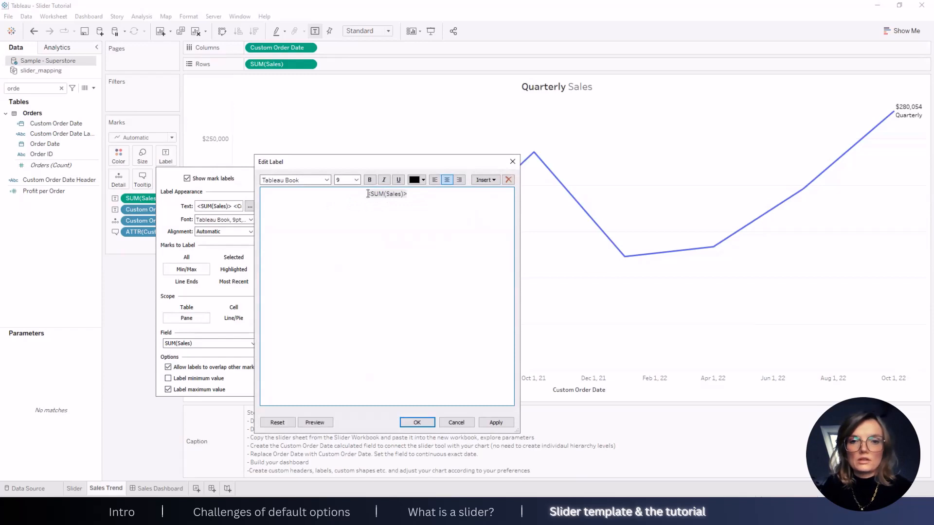
{"action": "key", "text": "ctrl+v"}
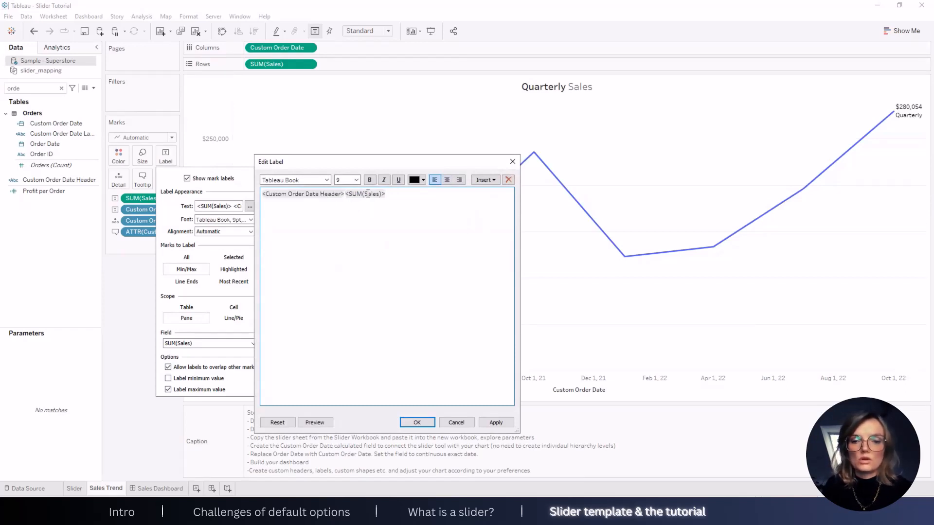
{"action": "type", "text": "Max"}
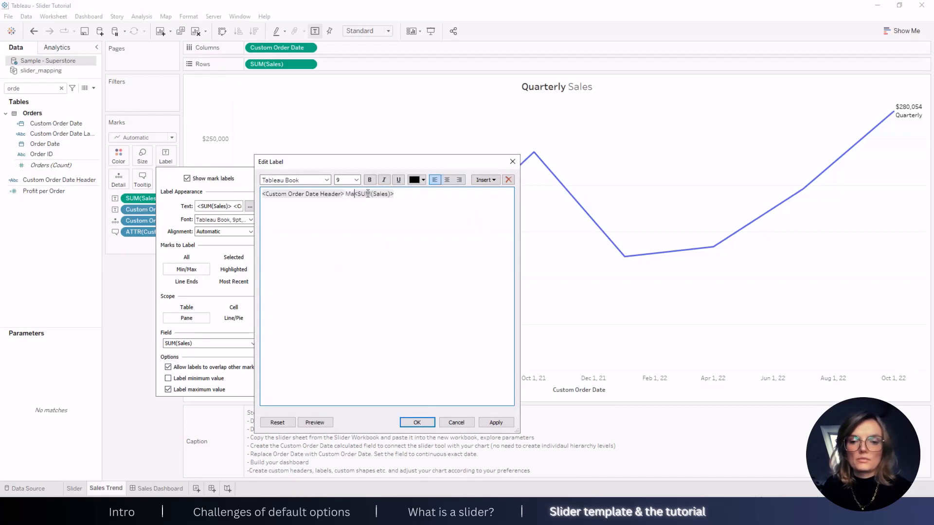
{"action": "key", "text": "Return"}
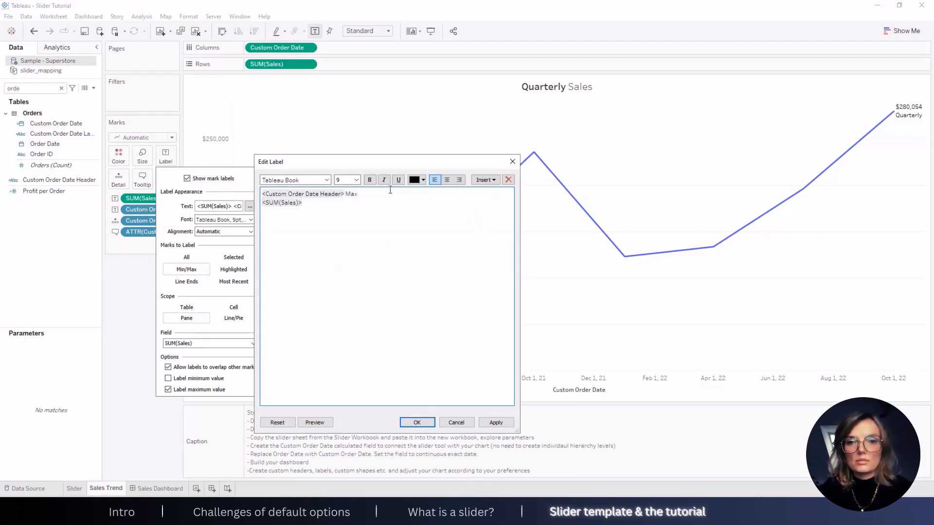
Step: Format the label's Custom Order Date Header Max line as 11 pt bold, centre both lines and apply the label
{"action": "left_click_drag", "start_coordinate": [391, 193], "coordinate": [263, 194]}
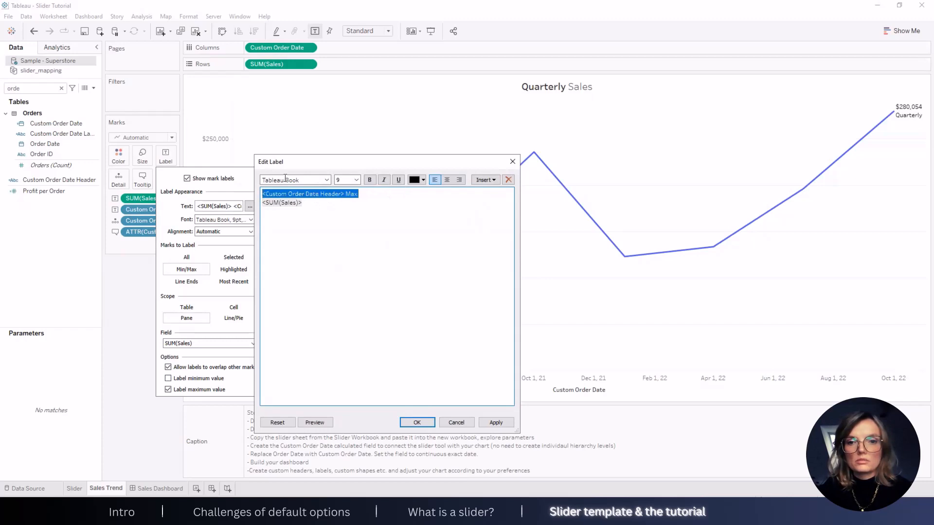
{"action": "left_click", "coordinate": [357, 180]}
{"action": "left_click", "coordinate": [346, 211]}
{"action": "left_click", "coordinate": [370, 180]}
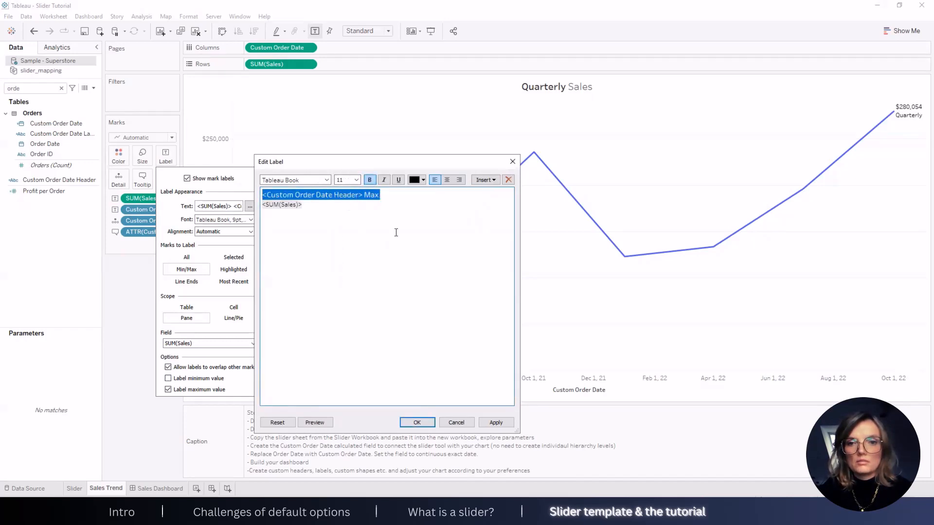
{"action": "key", "text": "ctrl+a"}
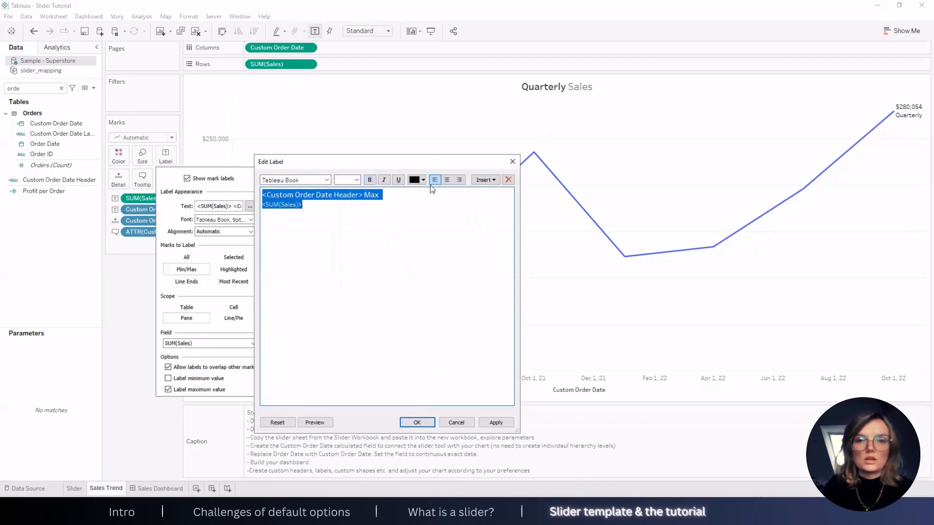
{"action": "left_click", "coordinate": [444, 181]}
{"action": "left_click", "coordinate": [416, 423]}
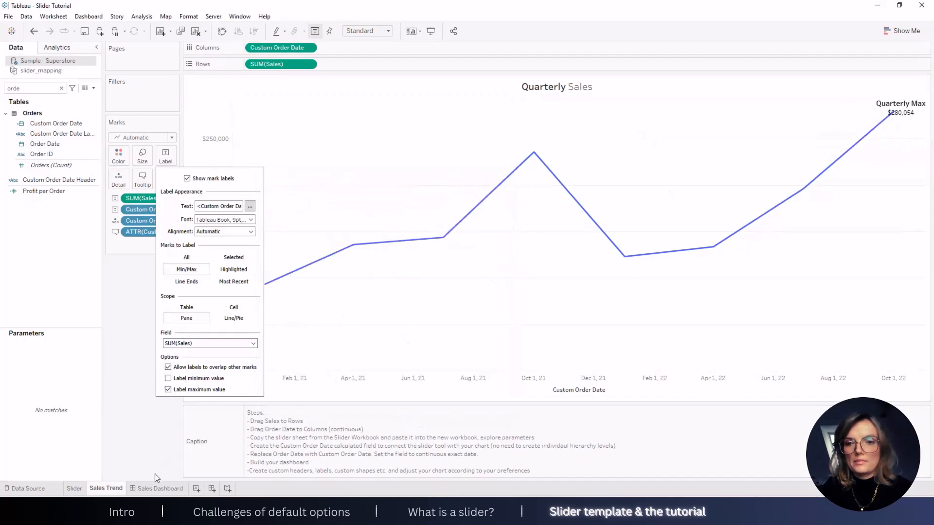
Step: Duplicate SUM(Sales) on Rows and set the second SUM(Sales) mark type to Circle
{"action": "right_click", "coordinate": [361, 69]}
{"action": "left_click_drag", "start_coordinate": [291, 62], "coordinate": [366, 62]}
{"action": "left_click", "coordinate": [145, 168]}
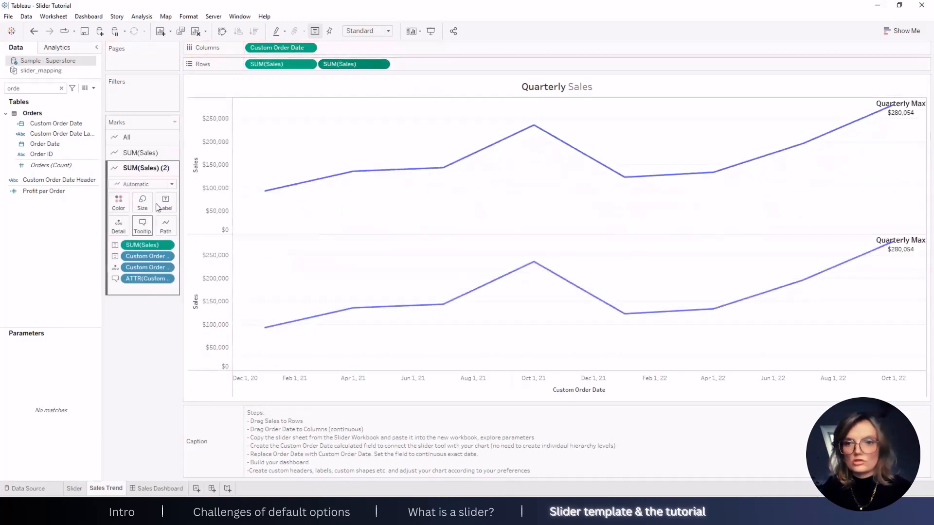
{"action": "left_click", "coordinate": [142, 183]}
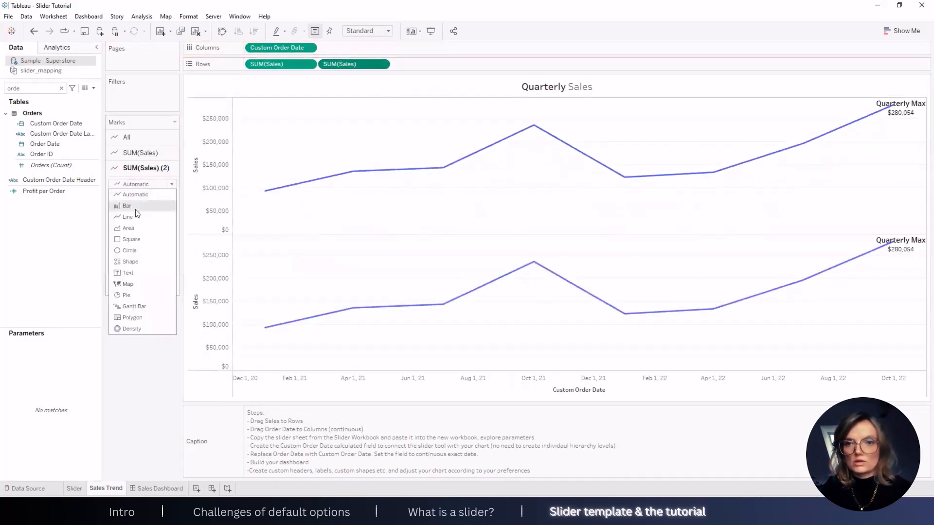
{"action": "left_click", "coordinate": [128, 249]}
Step: Combine both SUM(Sales) measures into a synchronized dual axis and hide the secondary axis header
{"action": "right_click", "coordinate": [351, 65]}
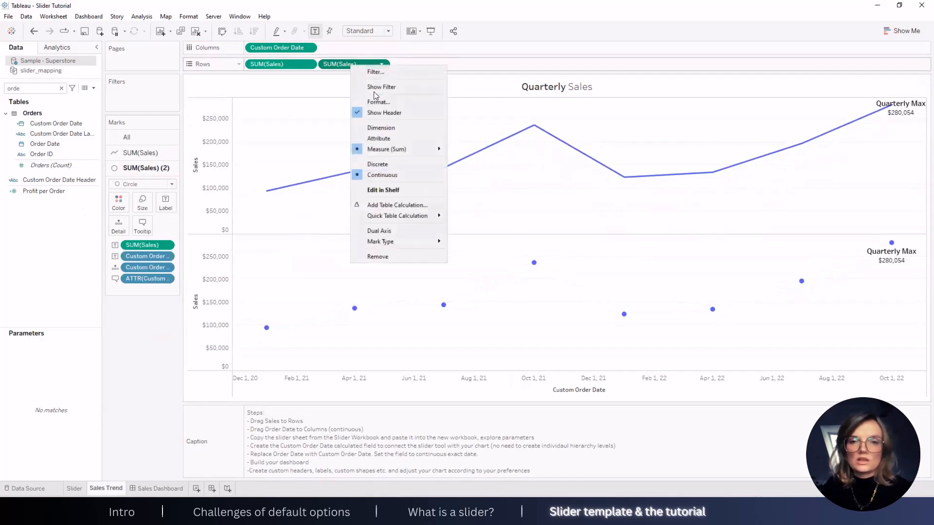
{"action": "left_click", "coordinate": [380, 231]}
{"action": "right_click", "coordinate": [908, 203]}
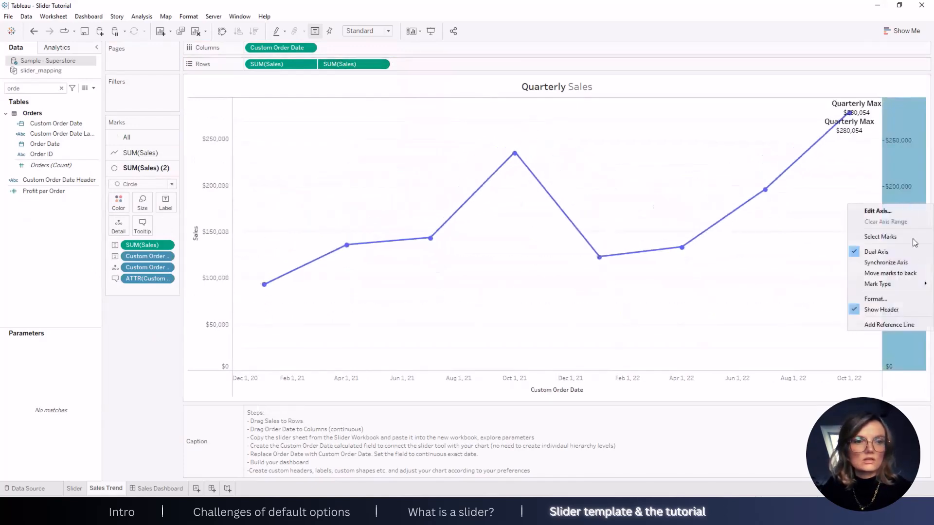
{"action": "left_click", "coordinate": [886, 270]}
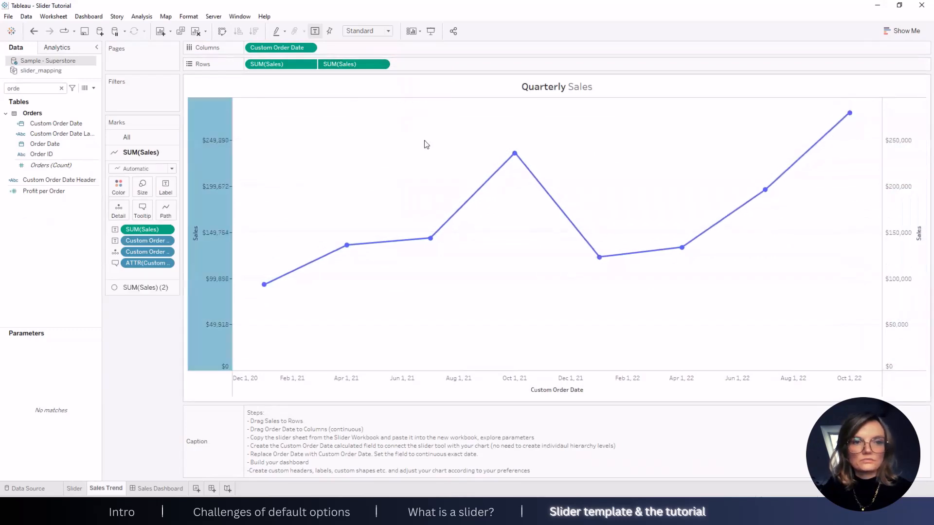
{"action": "right_click", "coordinate": [905, 226]}
{"action": "left_click", "coordinate": [889, 329]}
Step: Turn off mark labels for the SUM(Sales) (2) circle marks
{"action": "left_click", "coordinate": [146, 287]}
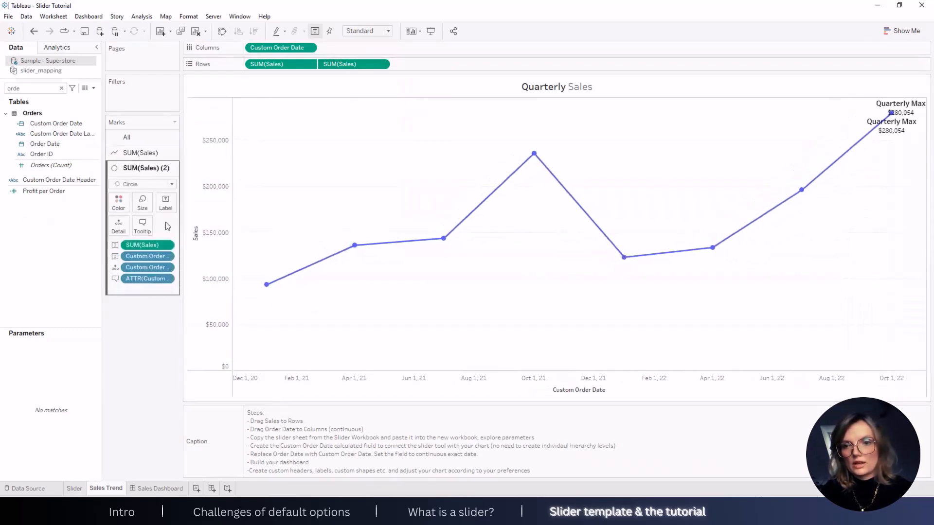
{"action": "left_click", "coordinate": [166, 203]}
{"action": "left_click", "coordinate": [188, 226]}
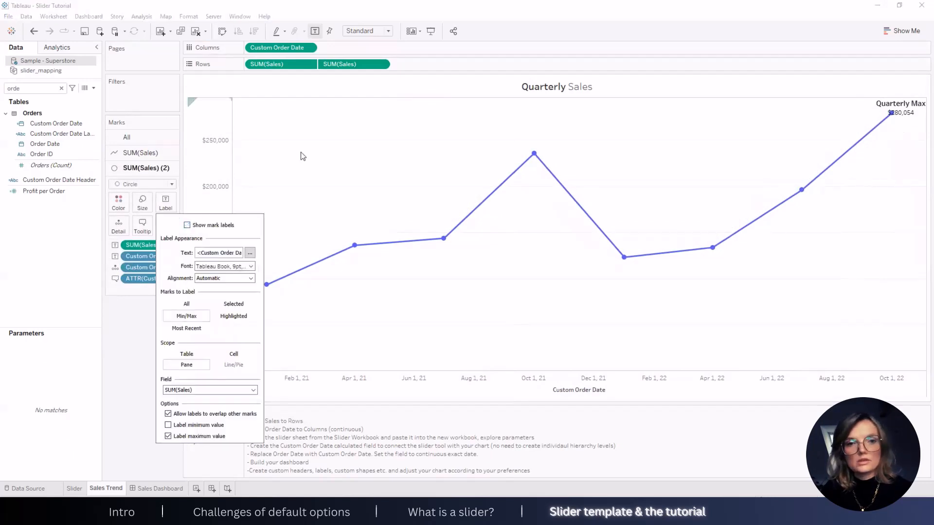
{"action": "left_click", "coordinate": [590, 121]}
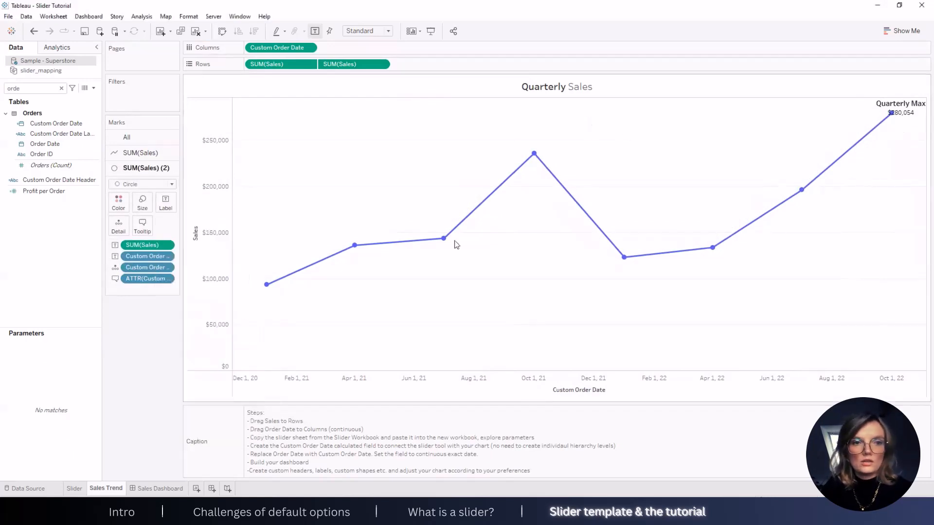
Step: On the Sales Dashboard, remove the Slider: Index and Slider: Max. # of Views parameter controls
{"action": "left_click", "coordinate": [148, 487]}
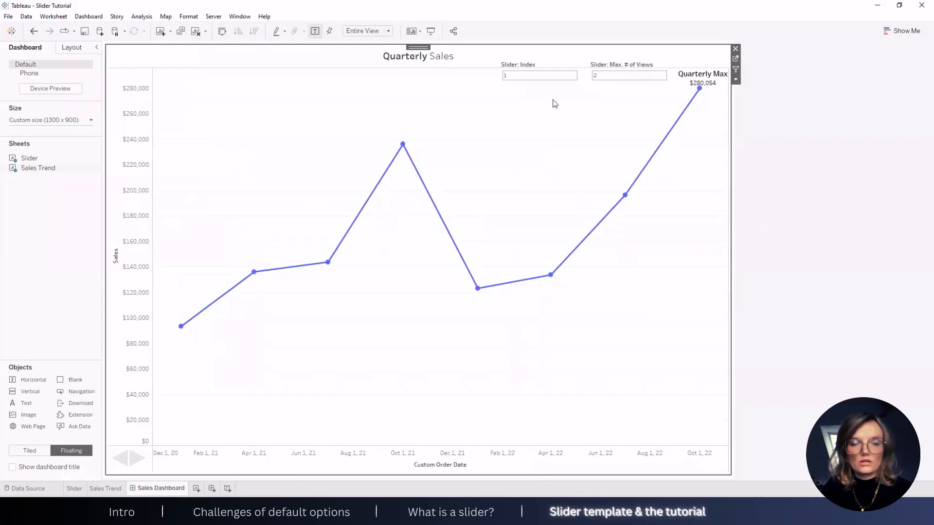
{"action": "left_click", "coordinate": [563, 68]}
{"action": "left_click", "coordinate": [584, 58]}
{"action": "left_click", "coordinate": [641, 68]}
{"action": "left_click", "coordinate": [673, 66]}
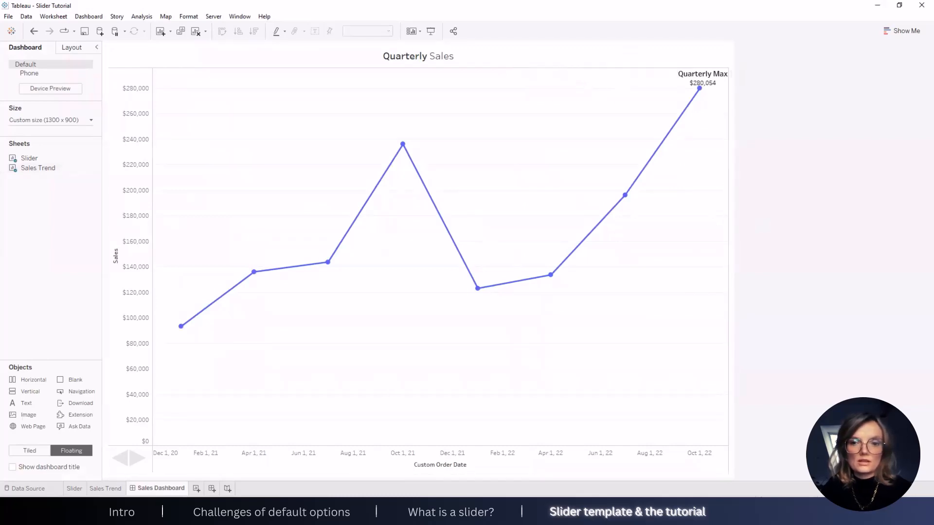